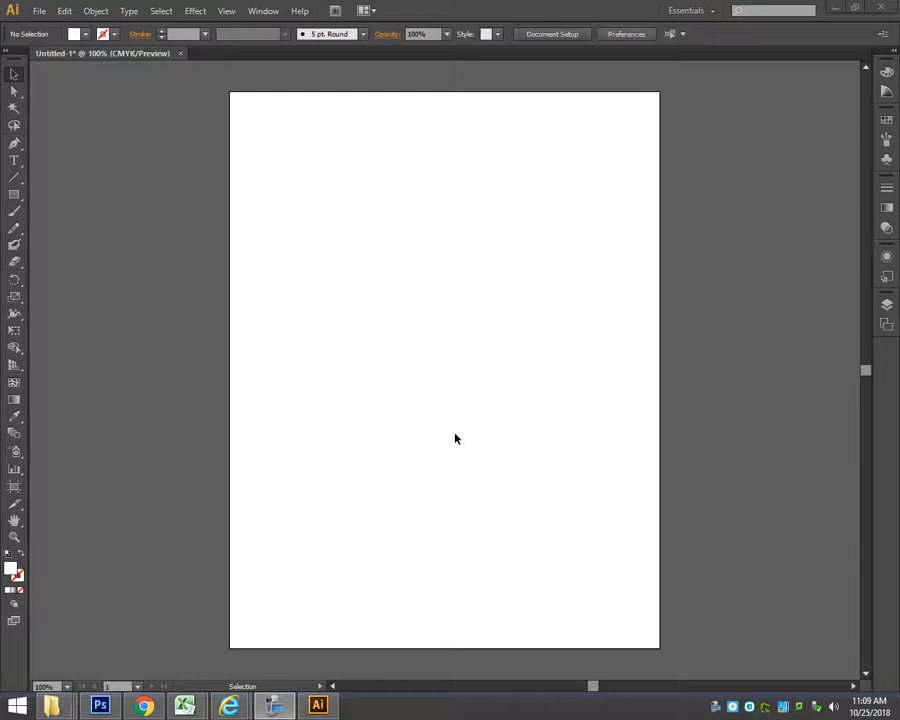
Draw a zigzag path of six straight segments on the artboard with the Pen tool and apply the default fill and stroke.
click(14, 143)
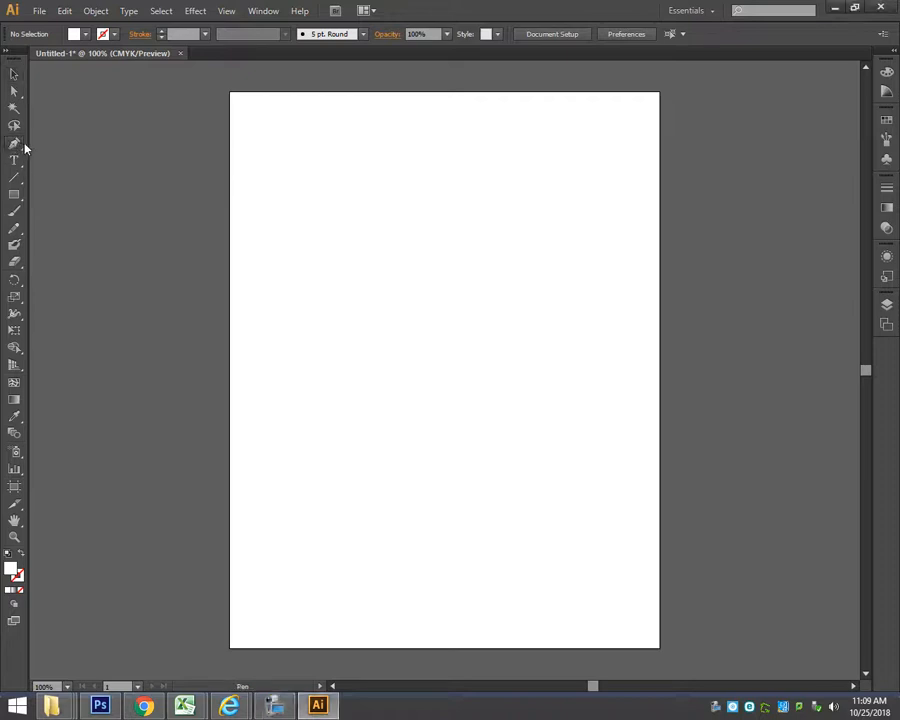
click(321, 218)
click(417, 252)
click(336, 280)
click(458, 323)
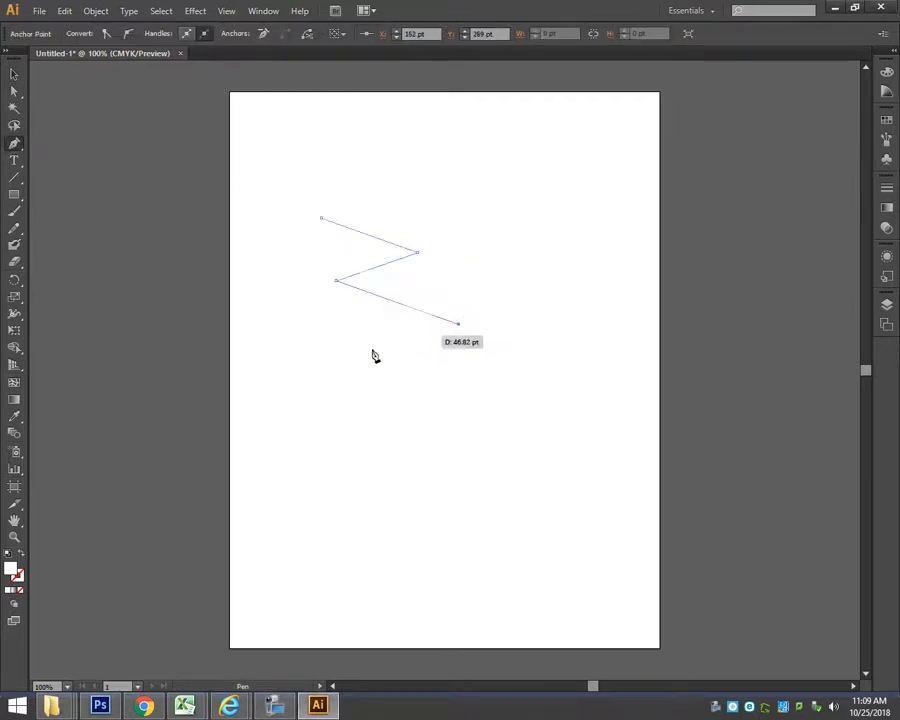
click(333, 362)
click(428, 397)
click(333, 438)
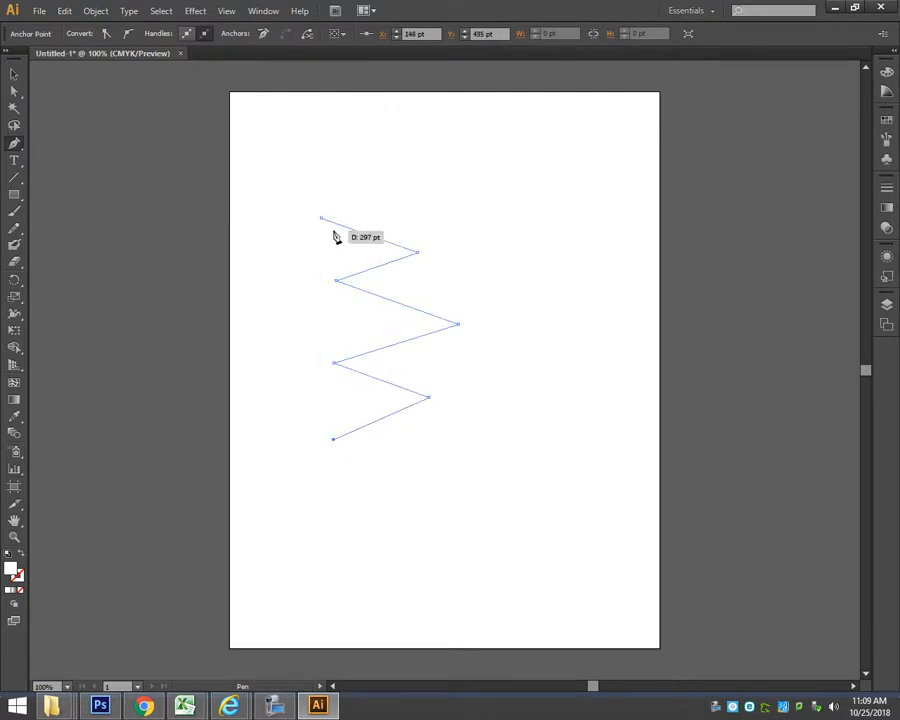
click(8, 554)
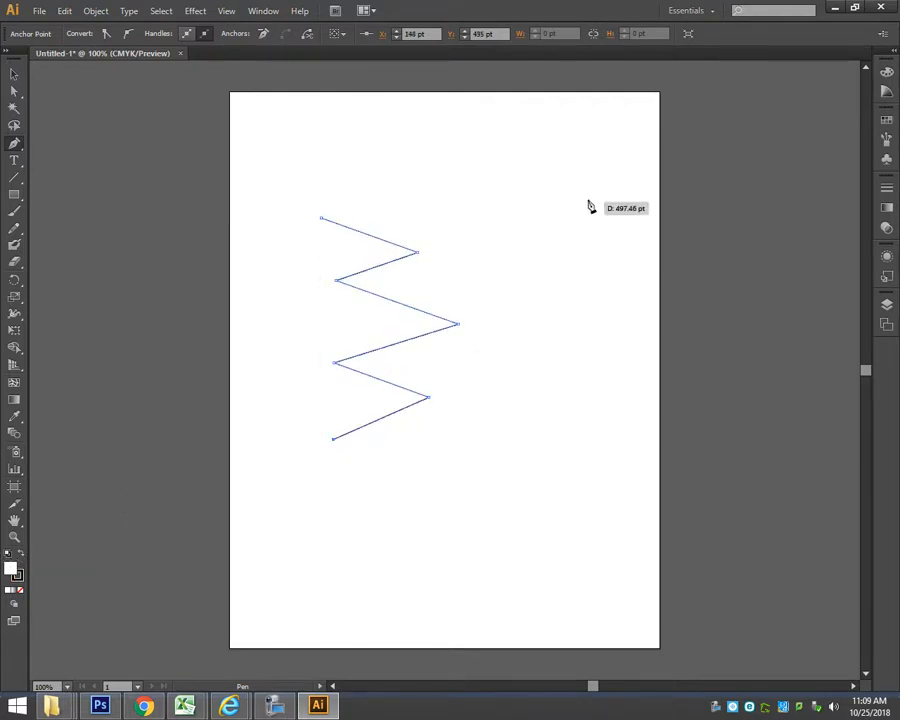
Extend the zigzag path with smooth curved segments winding upward beside it.
drag(577, 427, 480, 366)
drag(522, 335, 573, 318)
drag(573, 265, 514, 122)
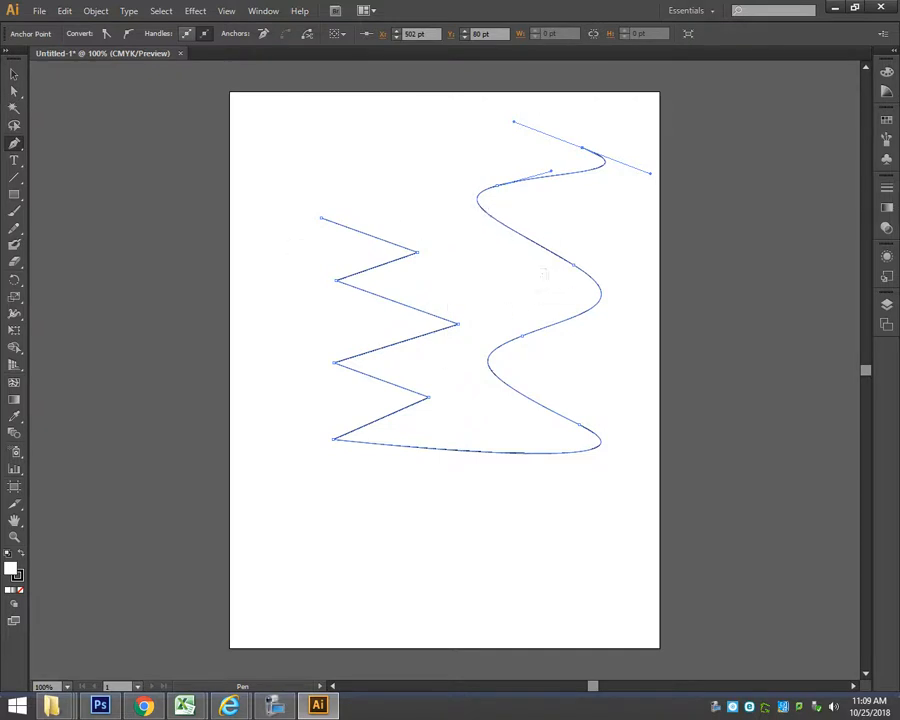
Select the whole practice path and delete it from the artboard.
click(14, 73)
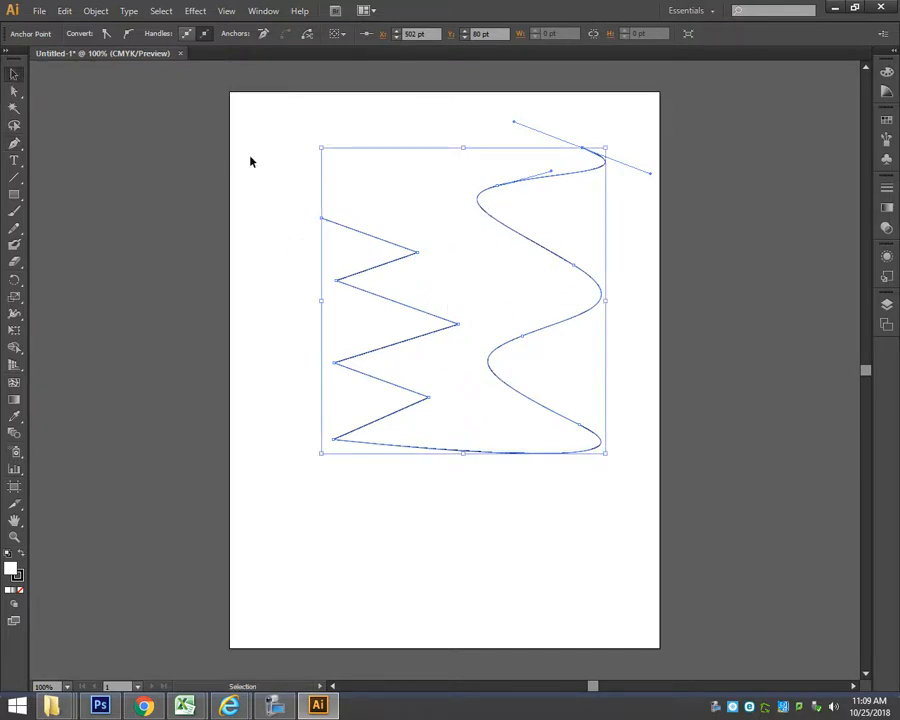
click(295, 127)
drag(295, 127, 627, 478)
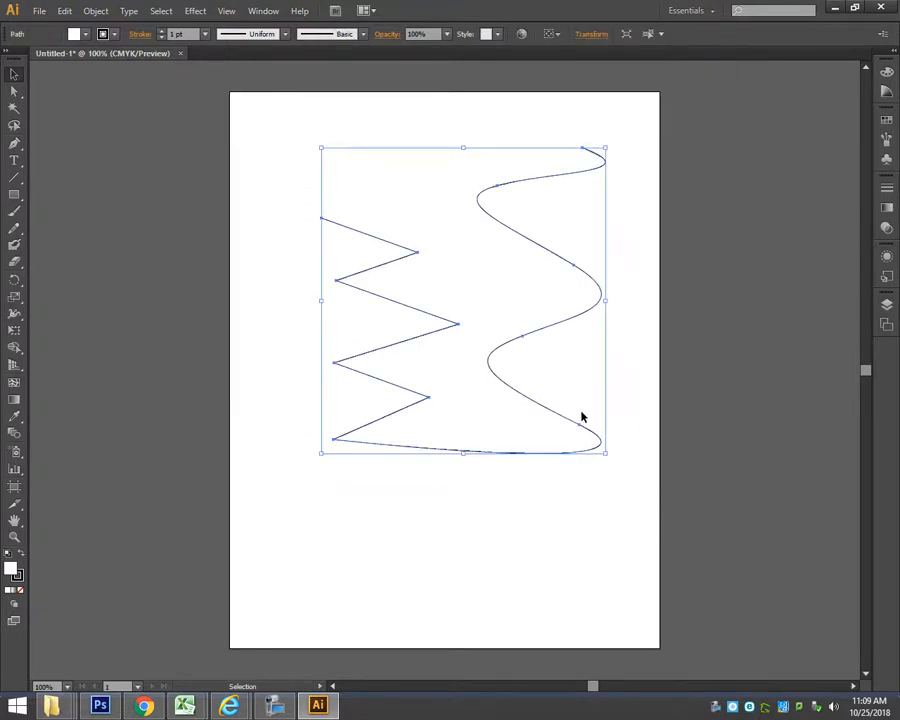
key(Delete)
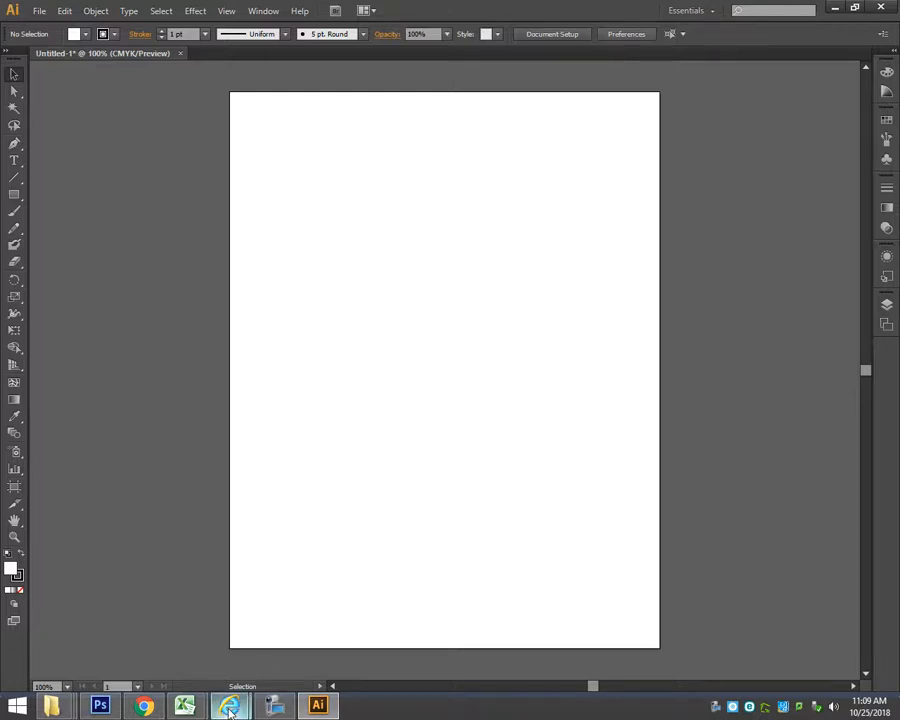
Switch to Chrome and copy the enlarged Calgary Flames logo image from the search results.
click(144, 705)
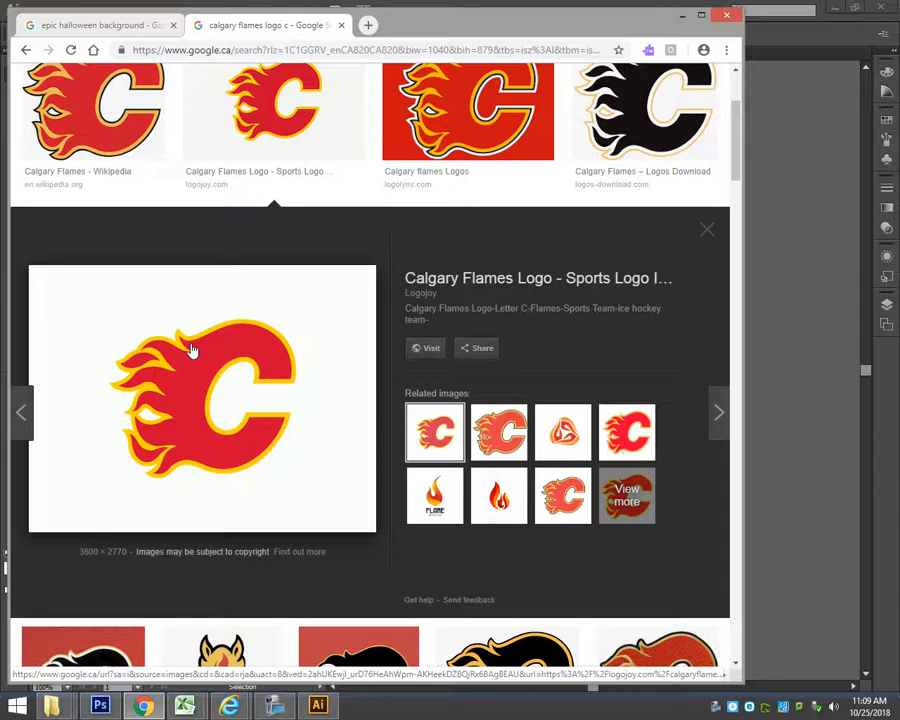
right_click(222, 362)
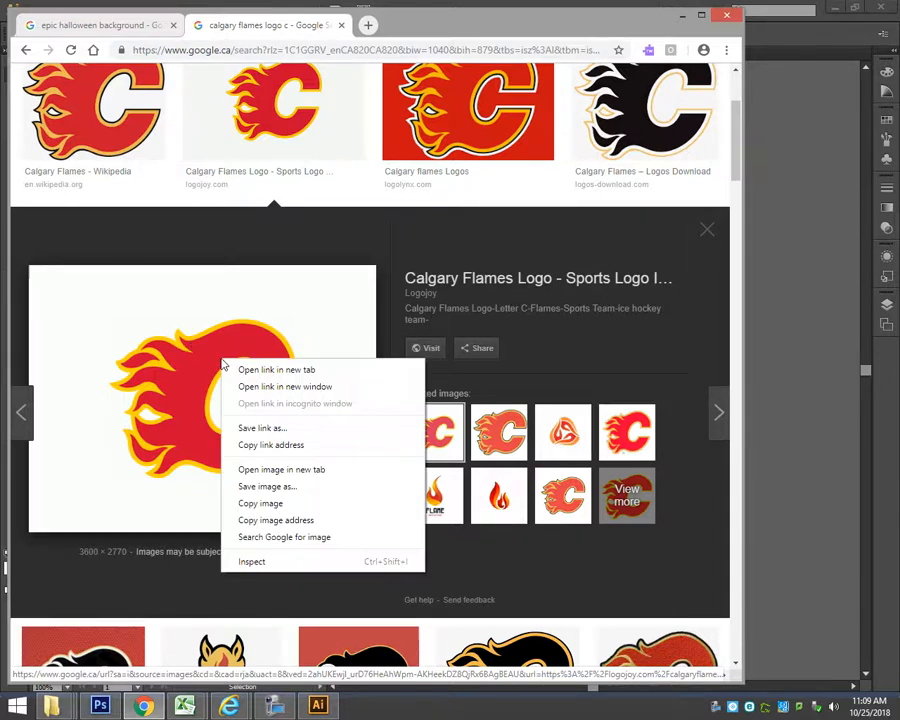
click(250, 504)
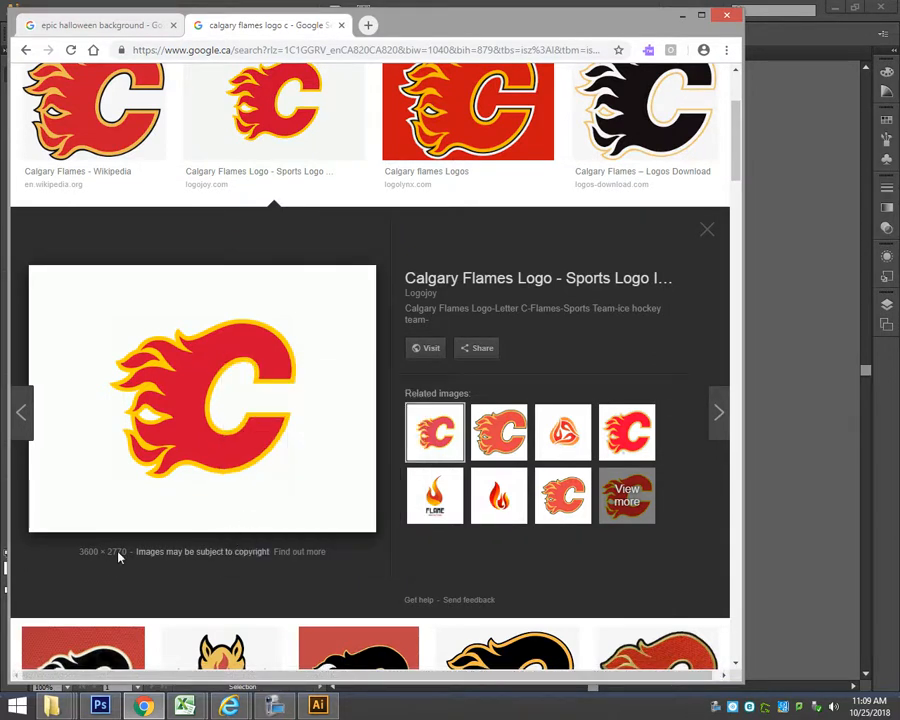
Return to Illustrator and paste the copied Calgary Flames logo into the document.
click(803, 237)
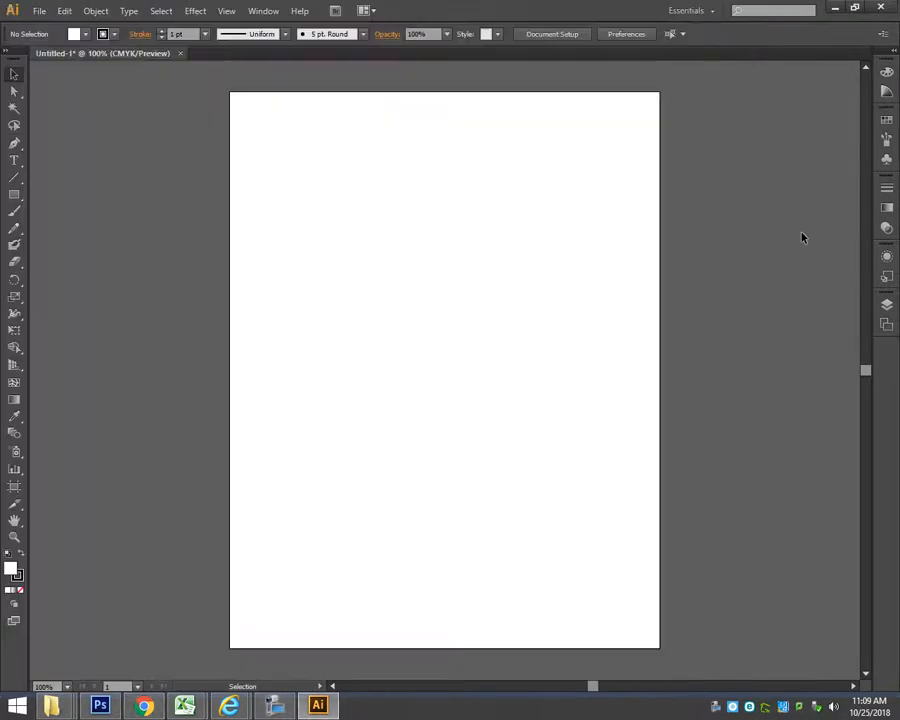
click(39, 10)
click(64, 10)
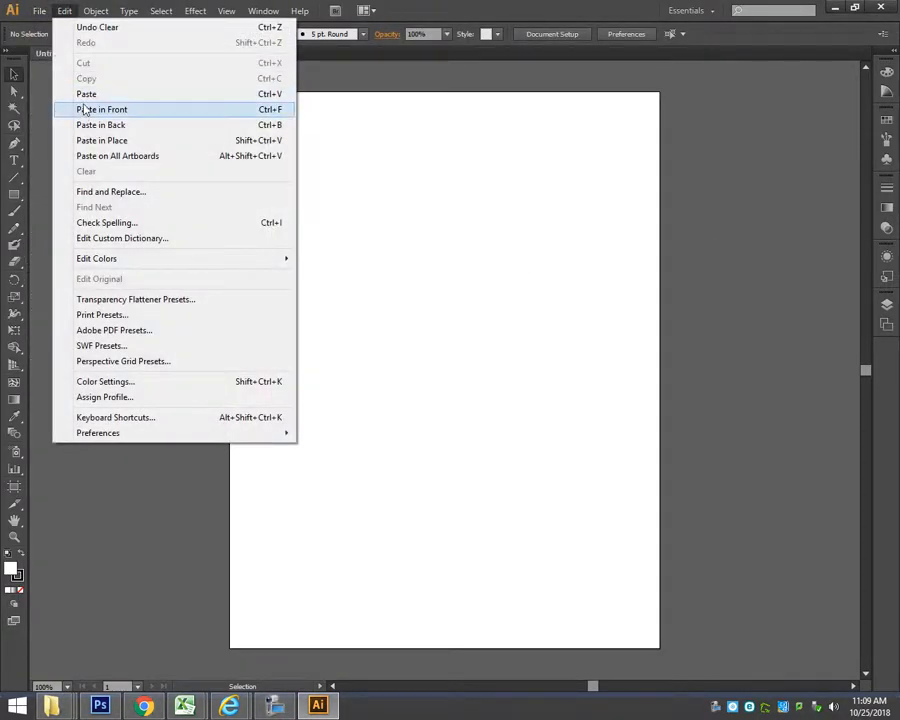
click(86, 94)
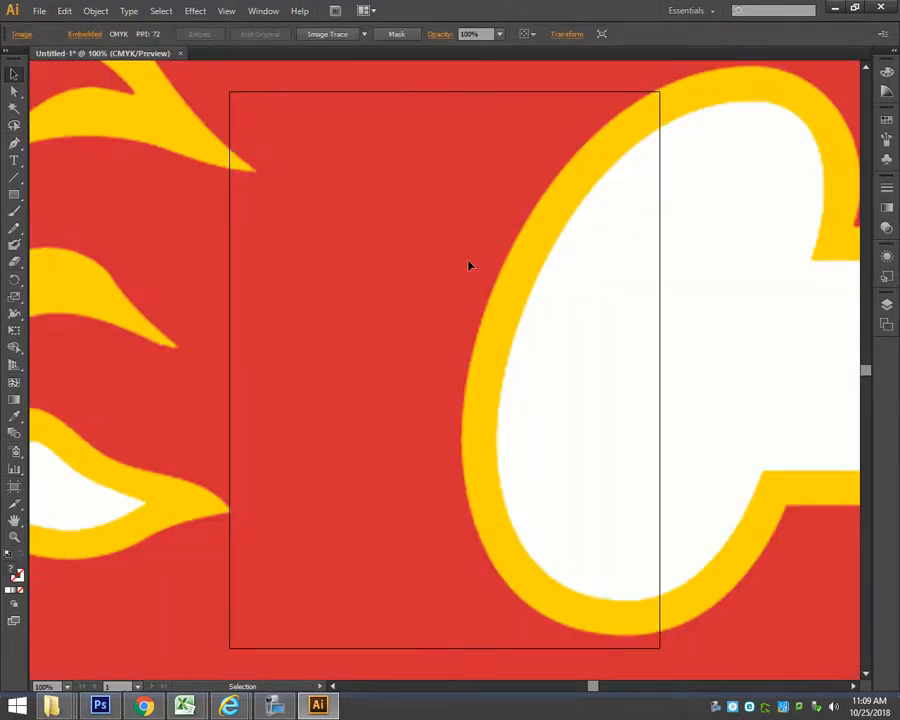
Scale the pasted logo image down about its center until the whole flaming C fits on the artboard.
click(14, 296)
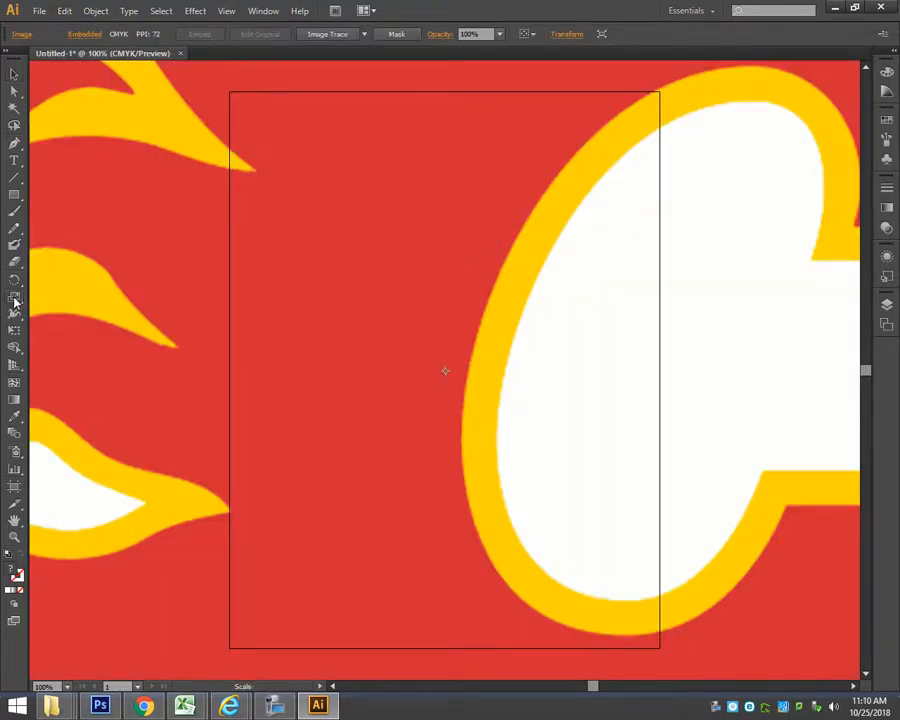
drag(614, 236, 526, 346)
drag(569, 311, 598, 283)
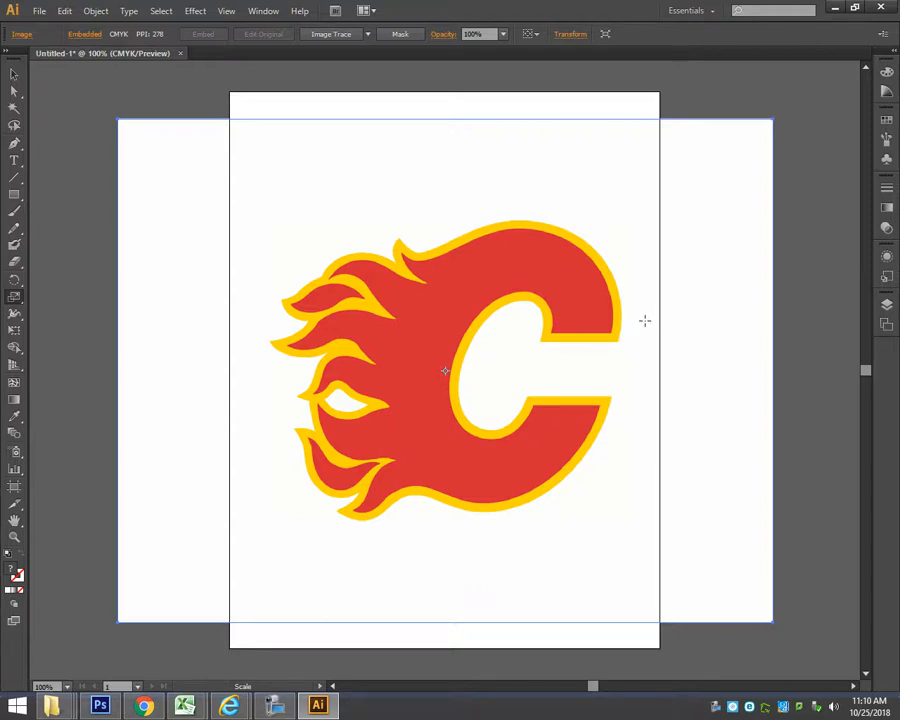
Open the layer list, toggle Layer 1's visibility, and return the artwork to Preview mode.
click(886, 304)
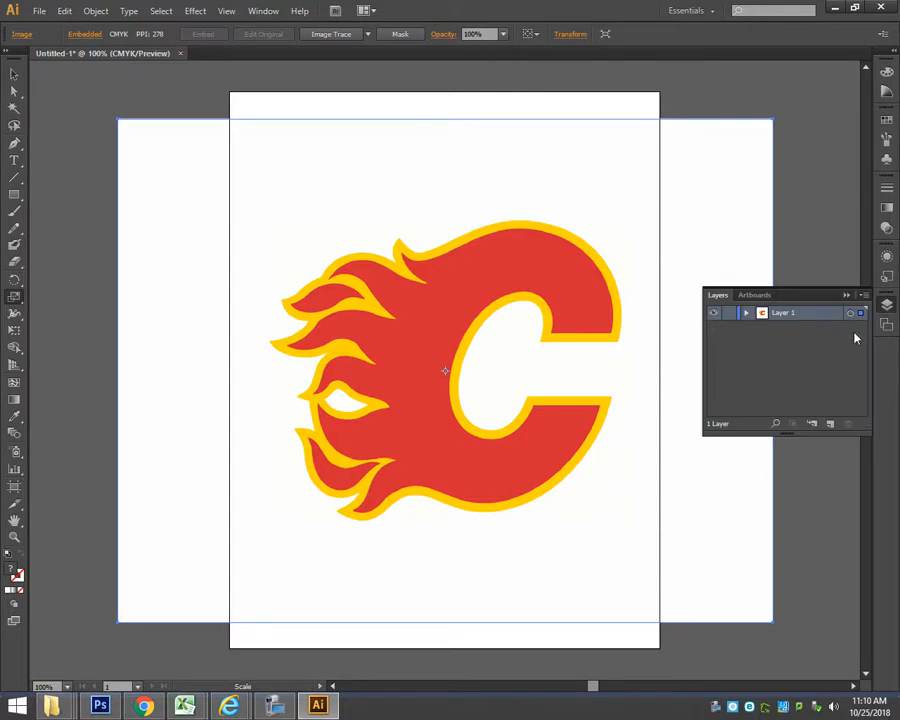
click(713, 316)
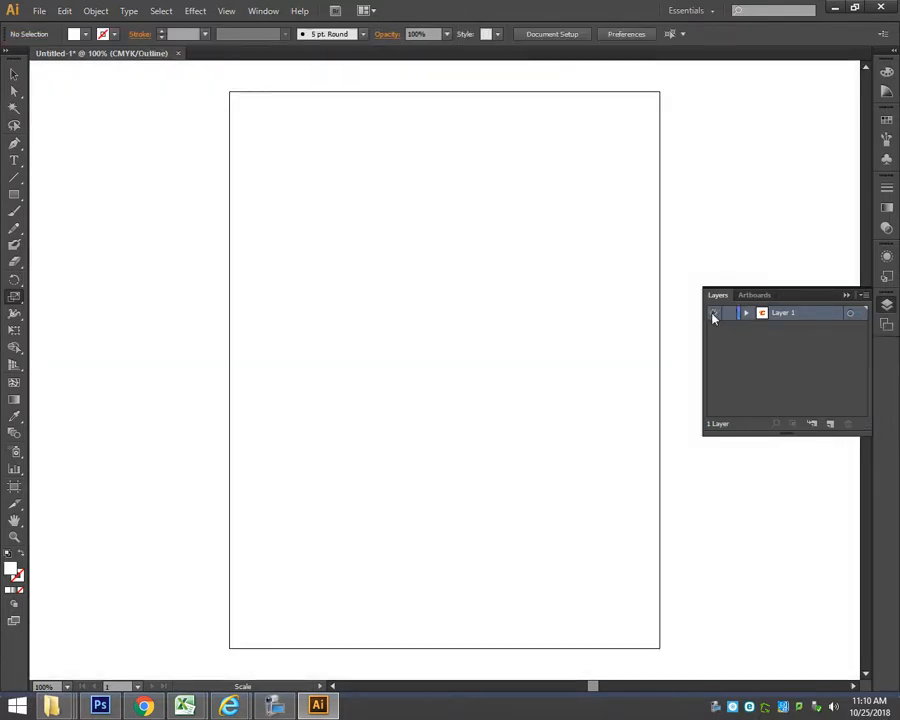
click(713, 316)
click(713, 316)
click(713, 316)
key(ctrl+y)
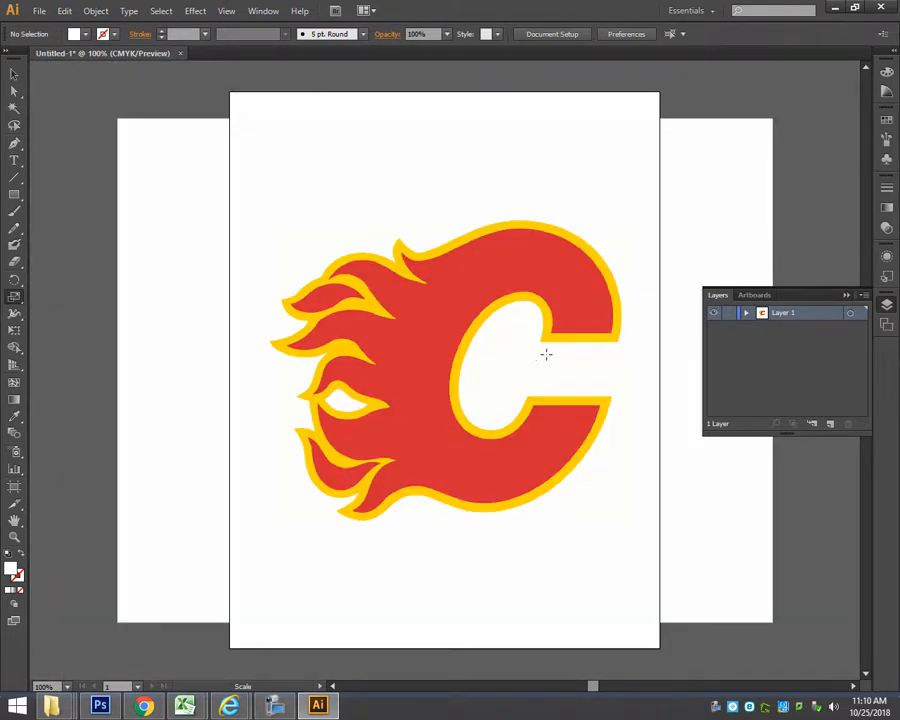
Lock Layer 1 and add a new layer above it, keeping the default layer options.
click(729, 316)
click(864, 295)
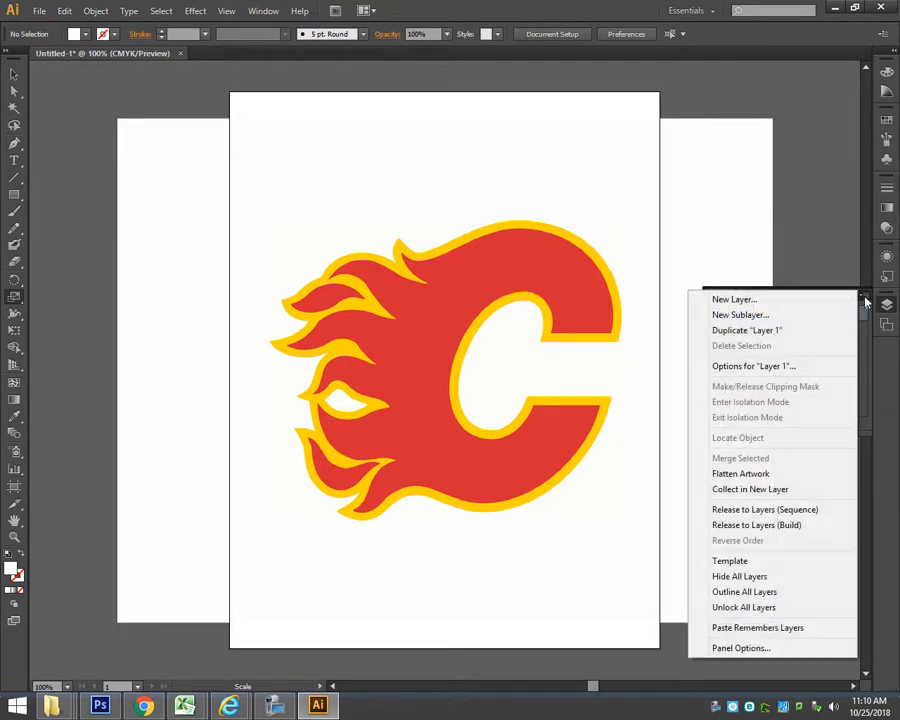
click(754, 300)
double_click(748, 311)
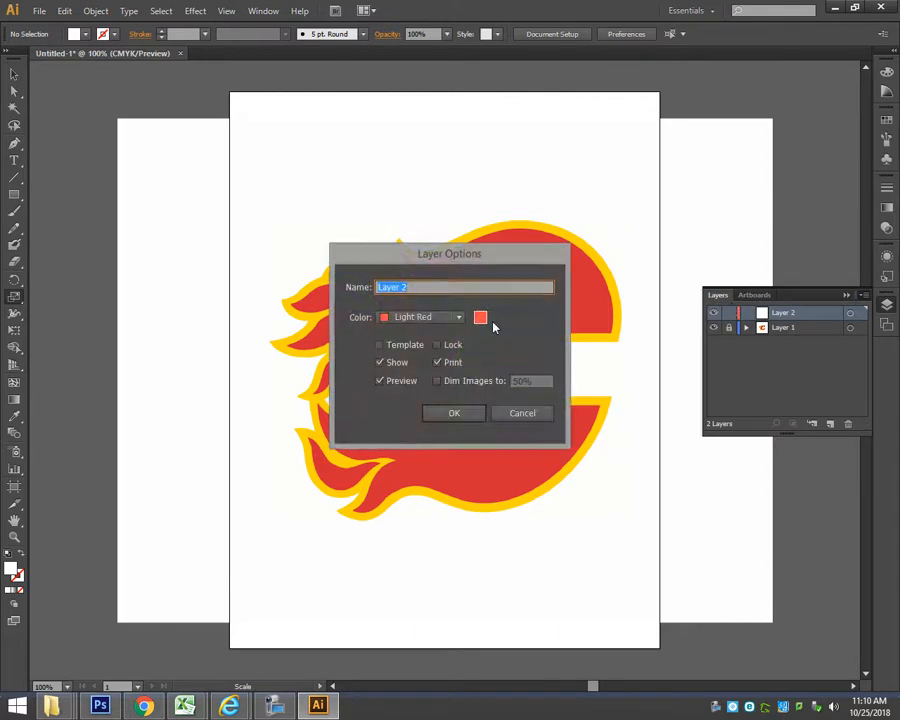
click(455, 413)
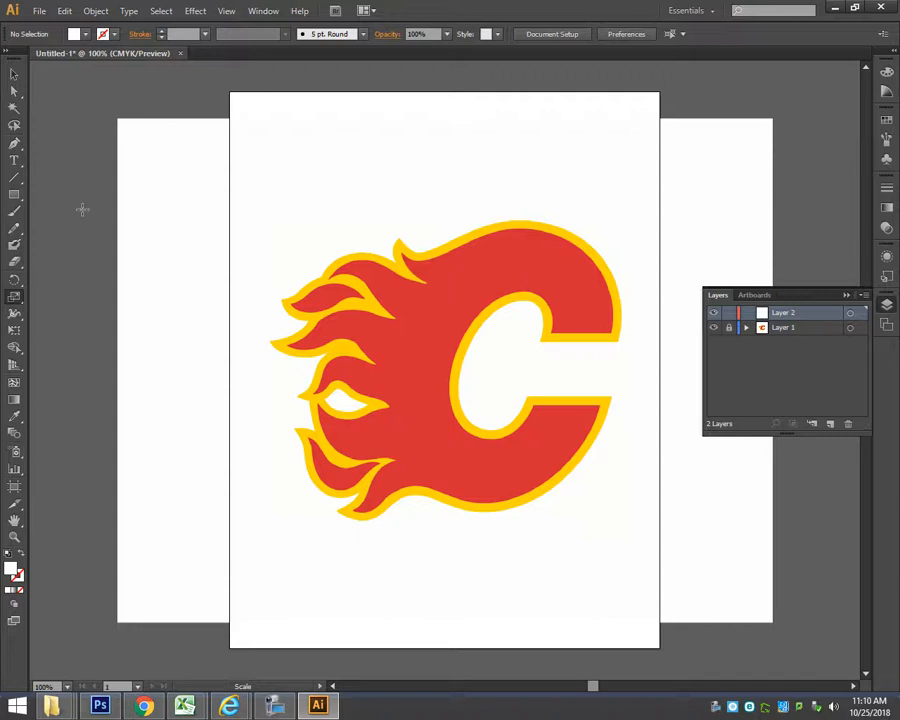
Try to trace the upper edge of the long pointed flame on the logo's outer side with curved Pen tool segments.
click(14, 143)
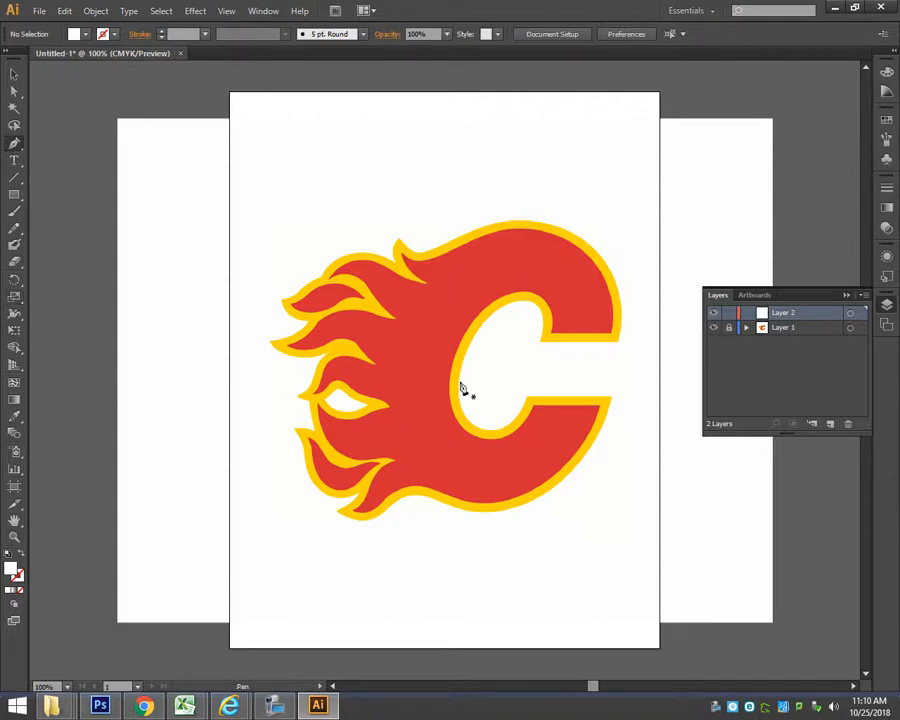
click(14, 537)
drag(318, 214, 528, 356)
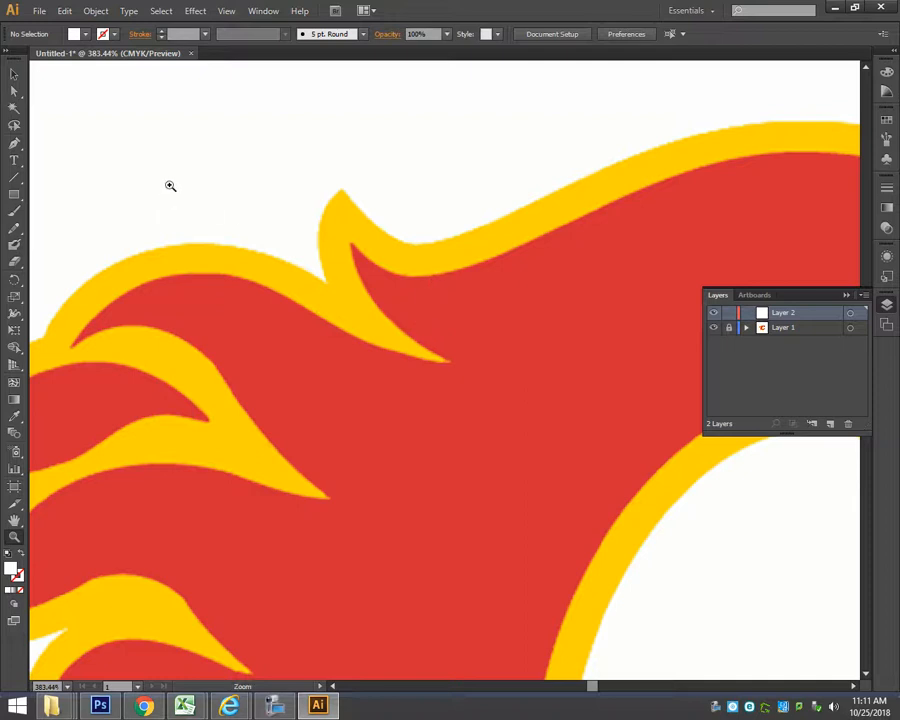
click(14, 143)
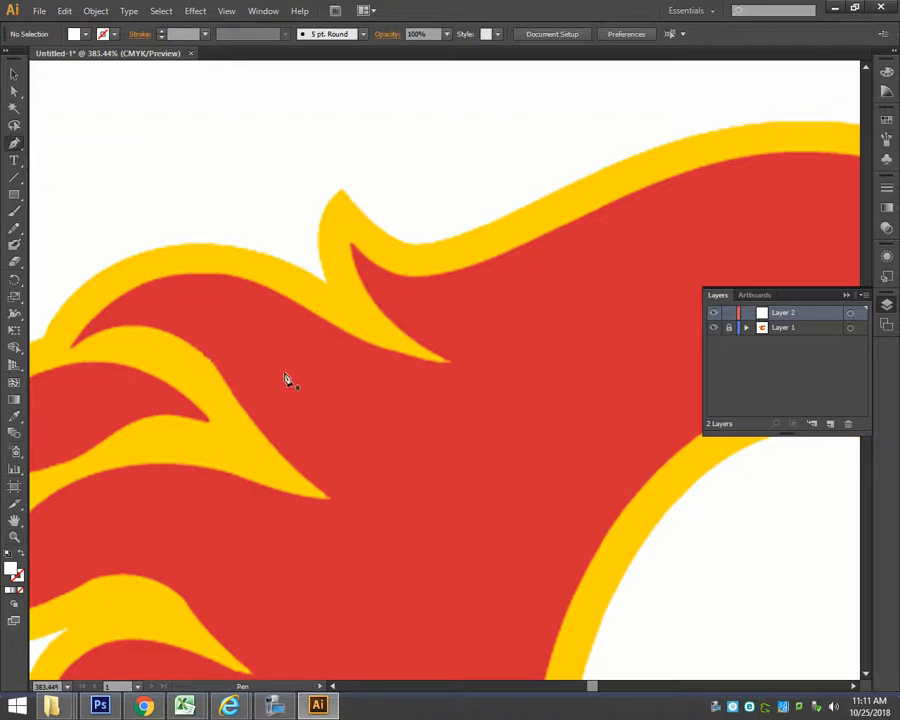
drag(557, 396, 748, 280)
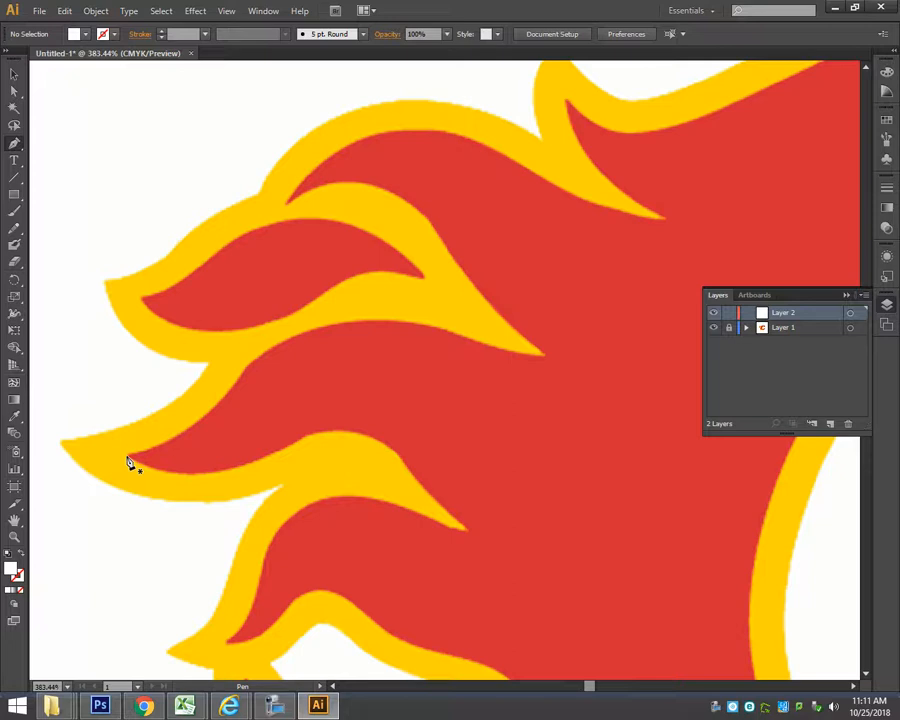
drag(127, 458, 156, 407)
drag(153, 494, 206, 449)
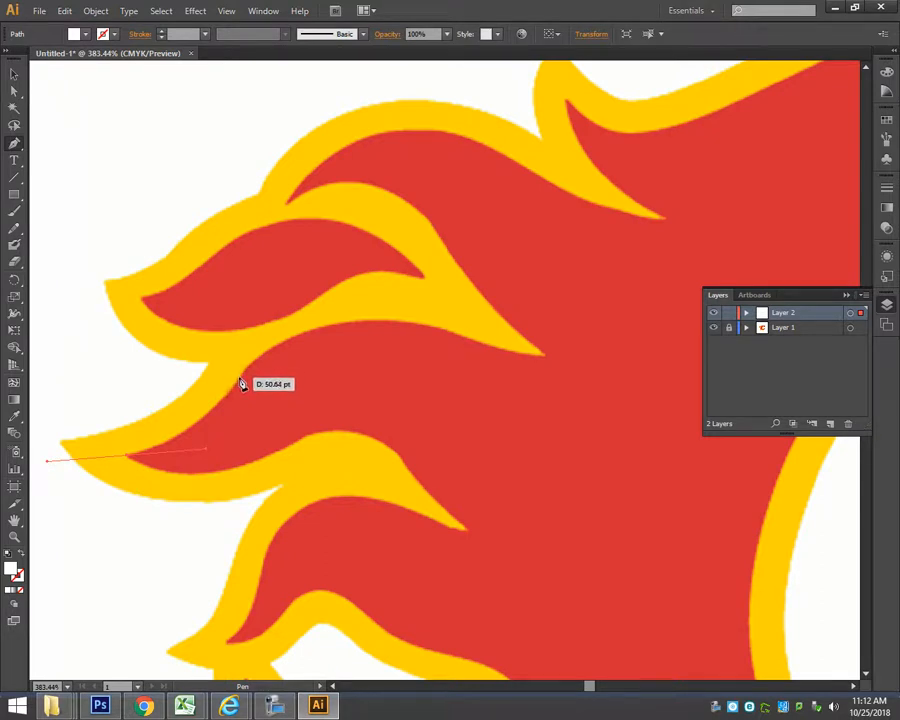
drag(240, 377, 271, 335)
drag(131, 458, 248, 383)
drag(230, 400, 14, 572)
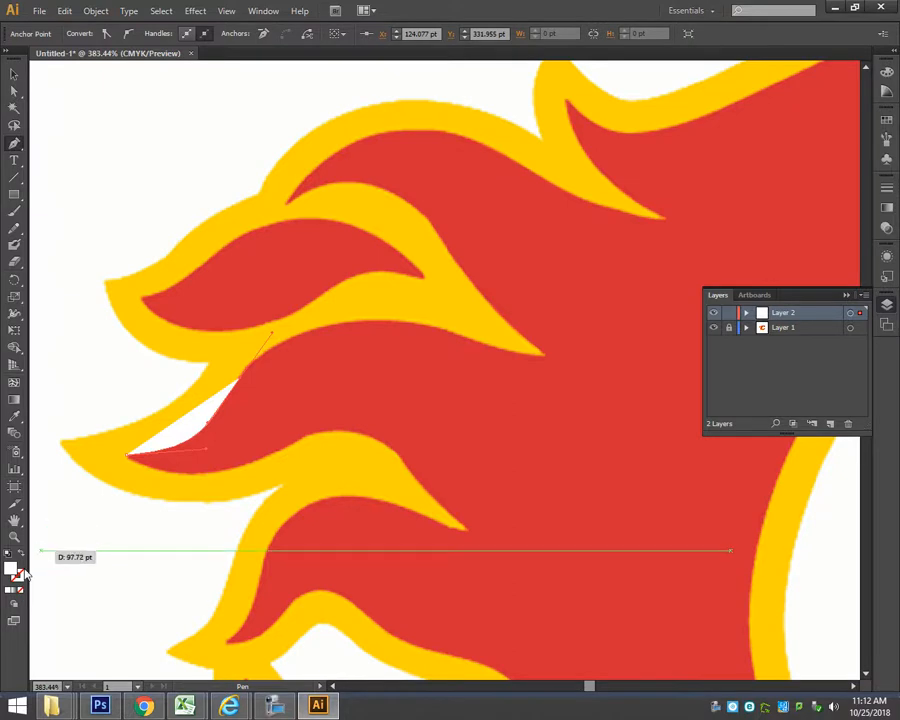
Delete the white-filled path traced along the flame's edge.
click(14, 75)
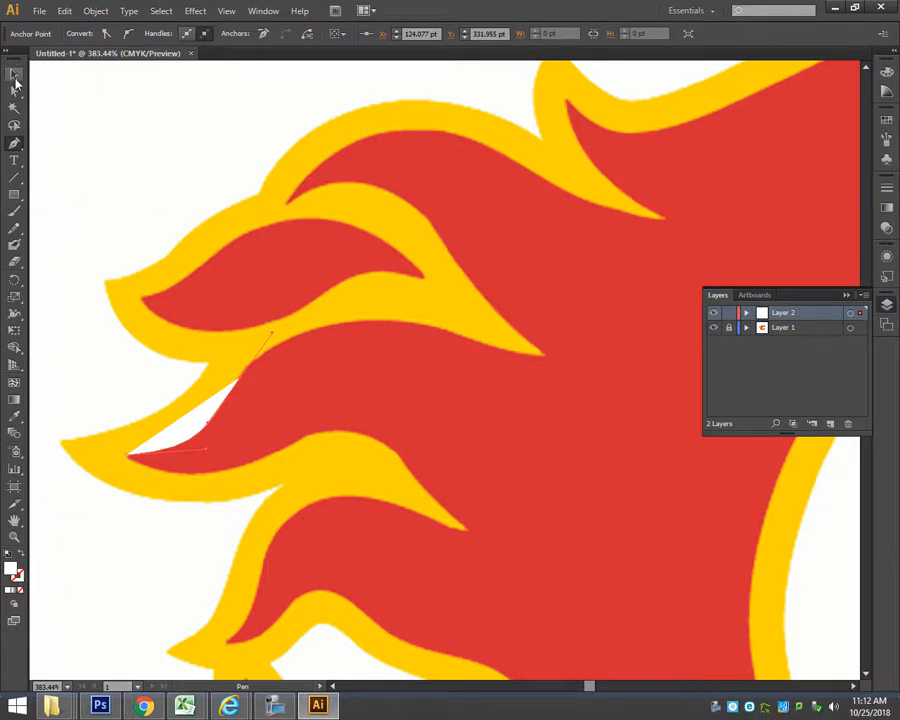
key(Delete)
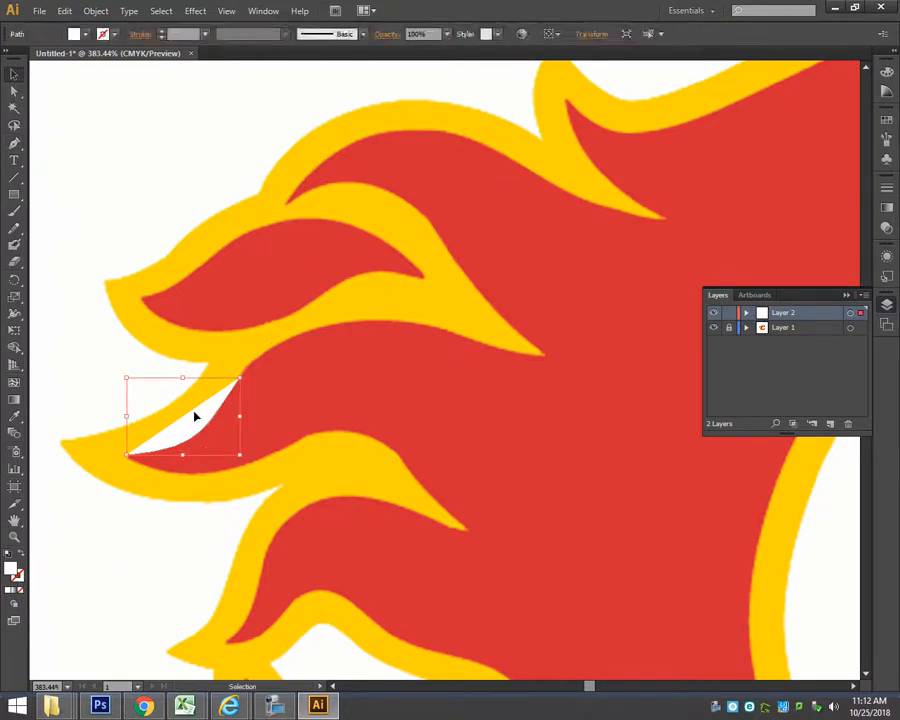
Draw a single arched curve with the Pen tool on the red area just beyond the flame tips.
click(14, 143)
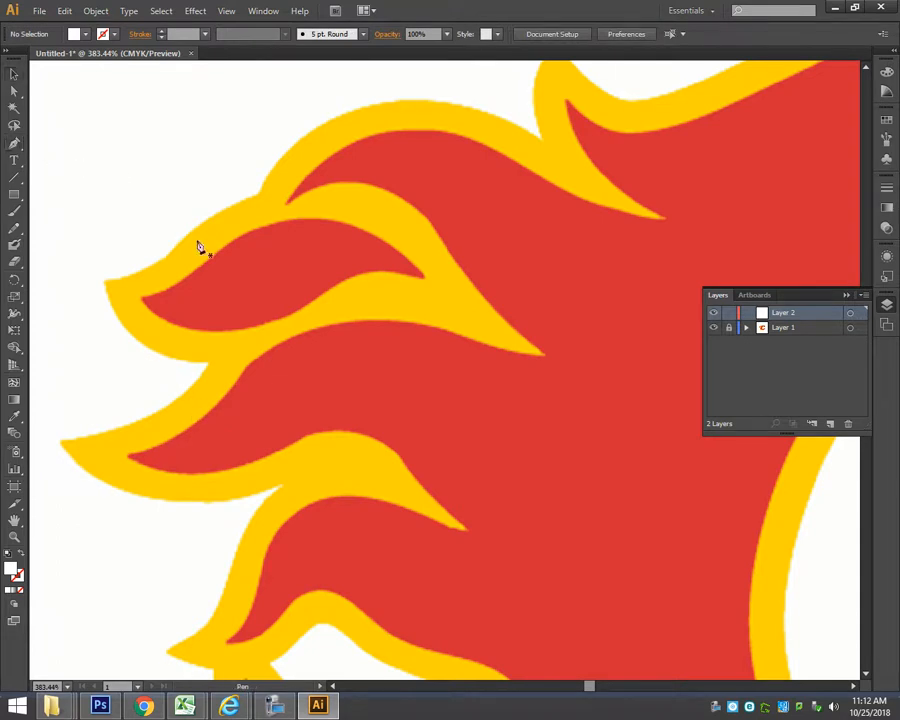
key(space)
drag(215, 262, 530, 462)
key(space)
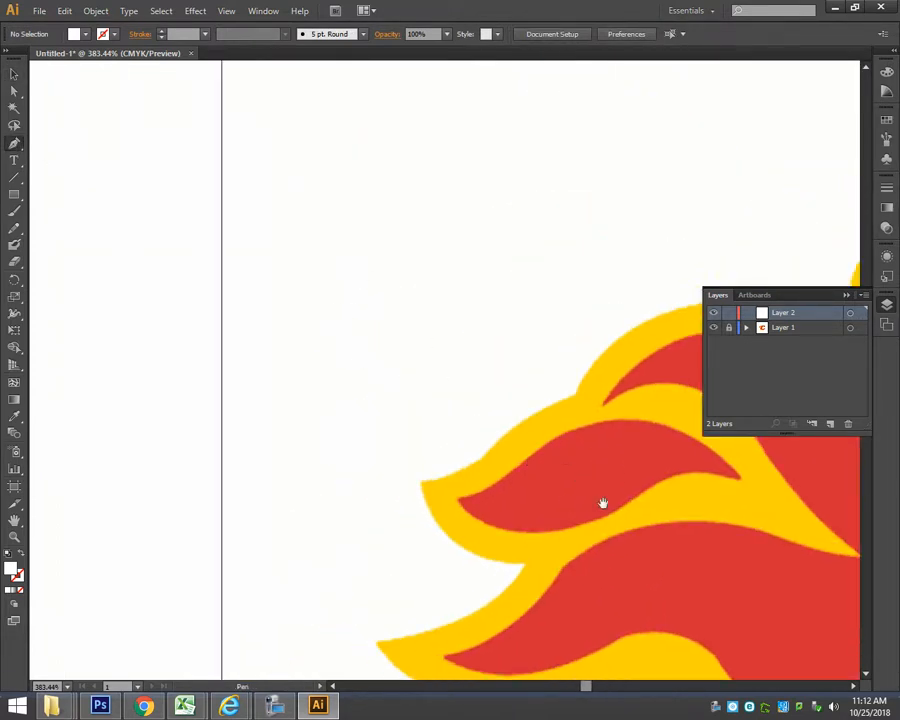
drag(600, 502, 267, 291)
drag(416, 407, 416, 406)
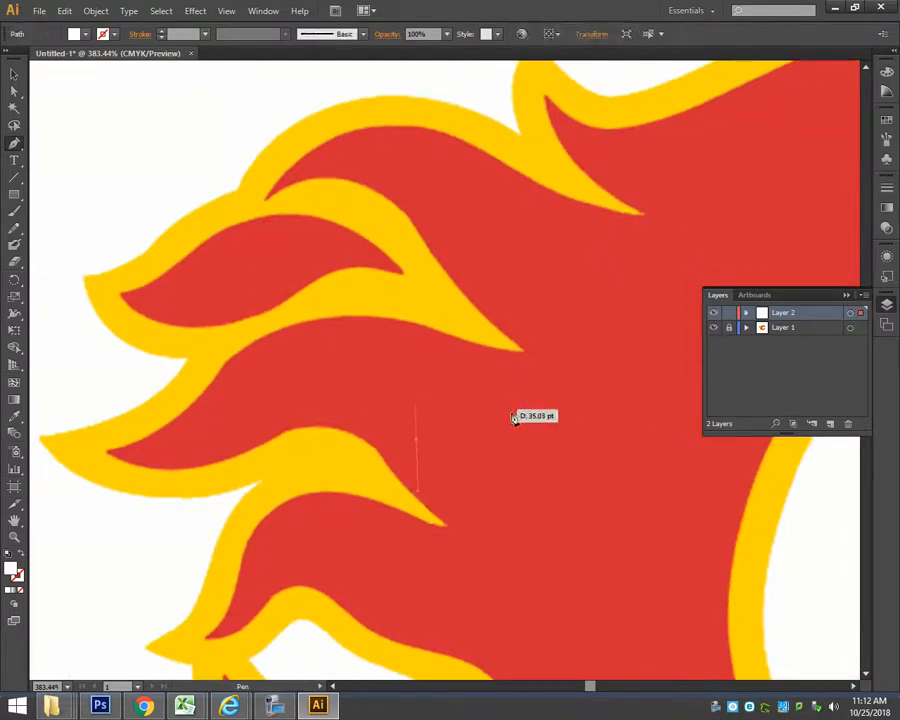
drag(573, 455, 575, 582)
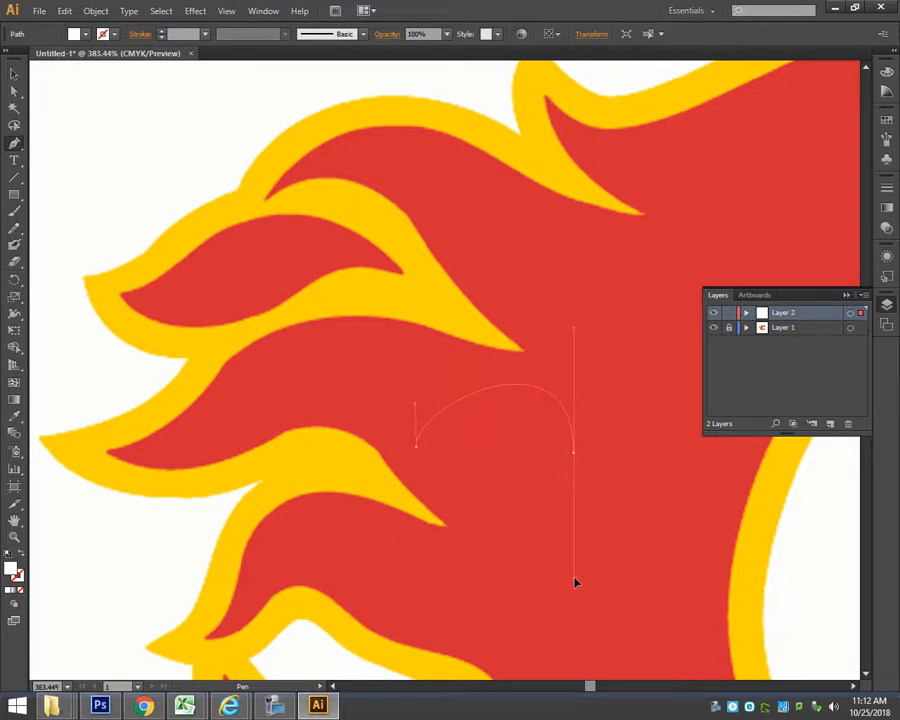
drag(575, 582, 576, 582)
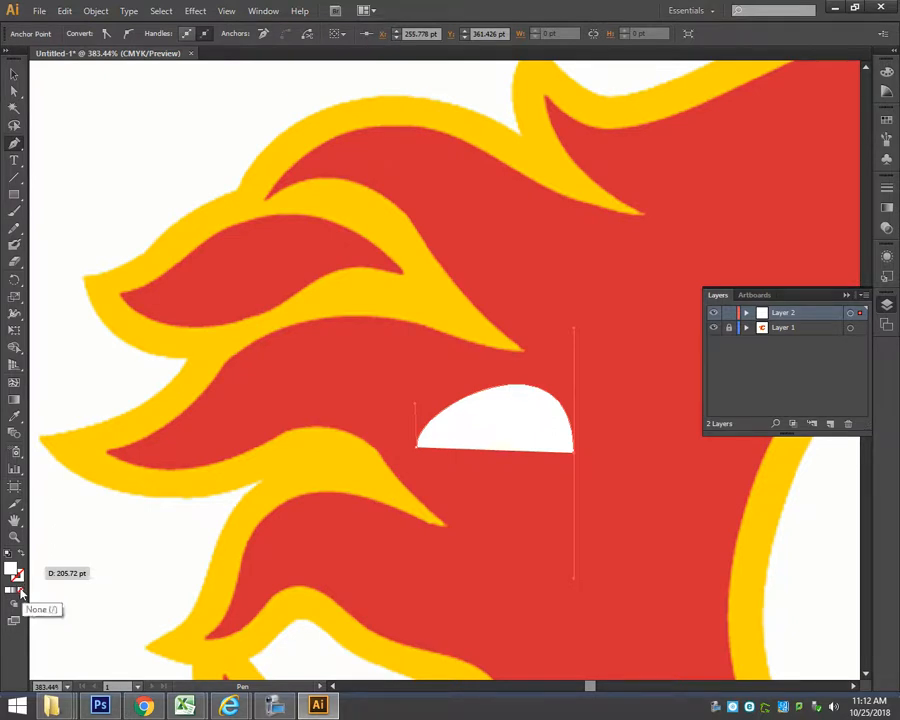
Set the arched curve's fill to None and its stroke to green from the CMYK spectrum.
click(20, 592)
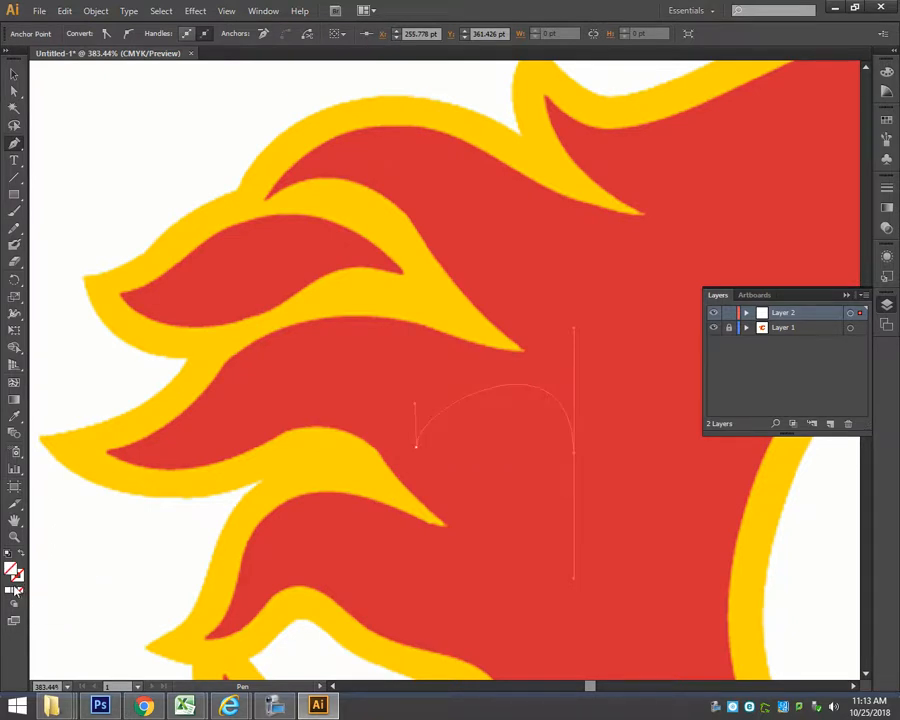
click(21, 577)
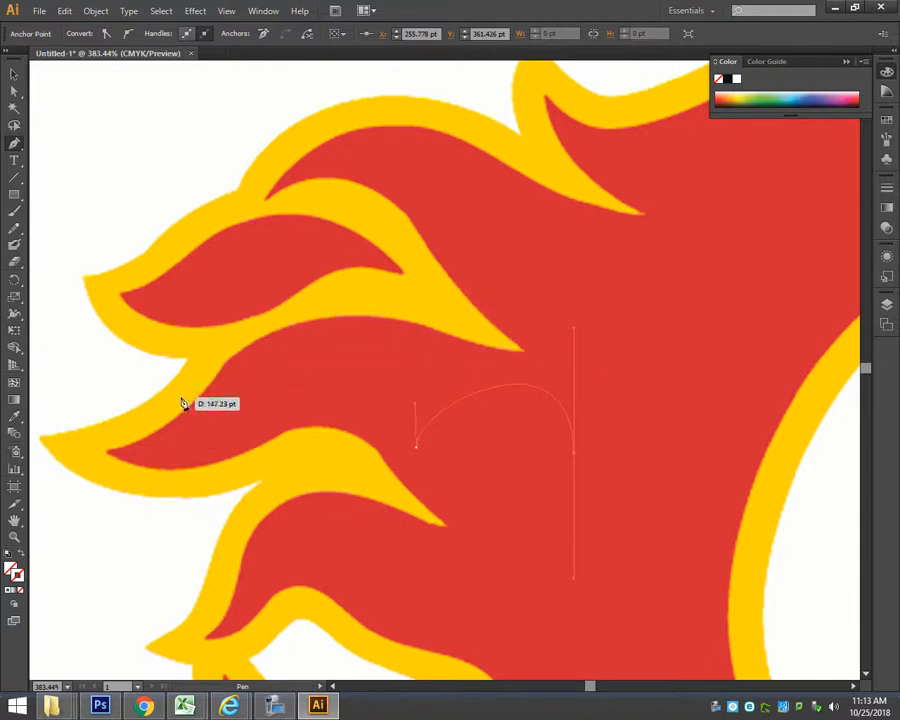
click(767, 92)
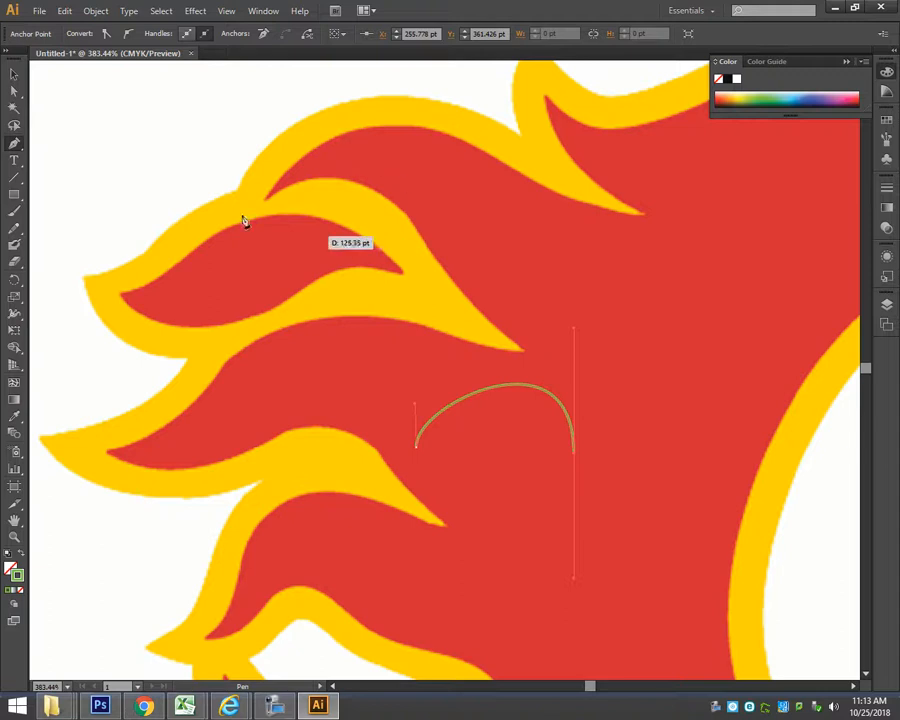
Remove the arched test curve, keeping no fill and the green stroke for new paths.
click(21, 79)
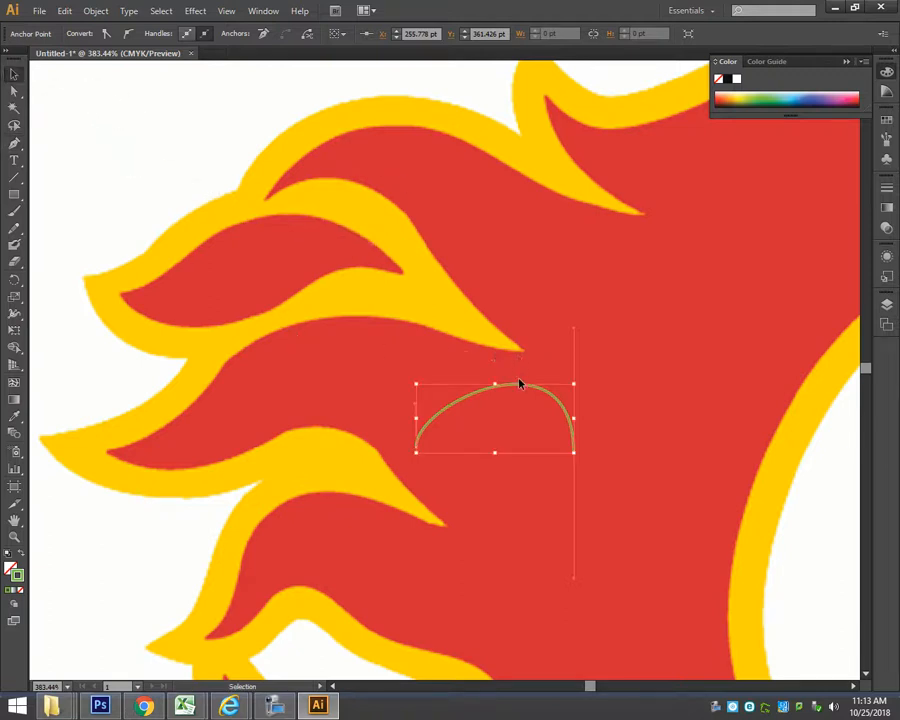
key(ctrl+z)
key(ctrl+z)
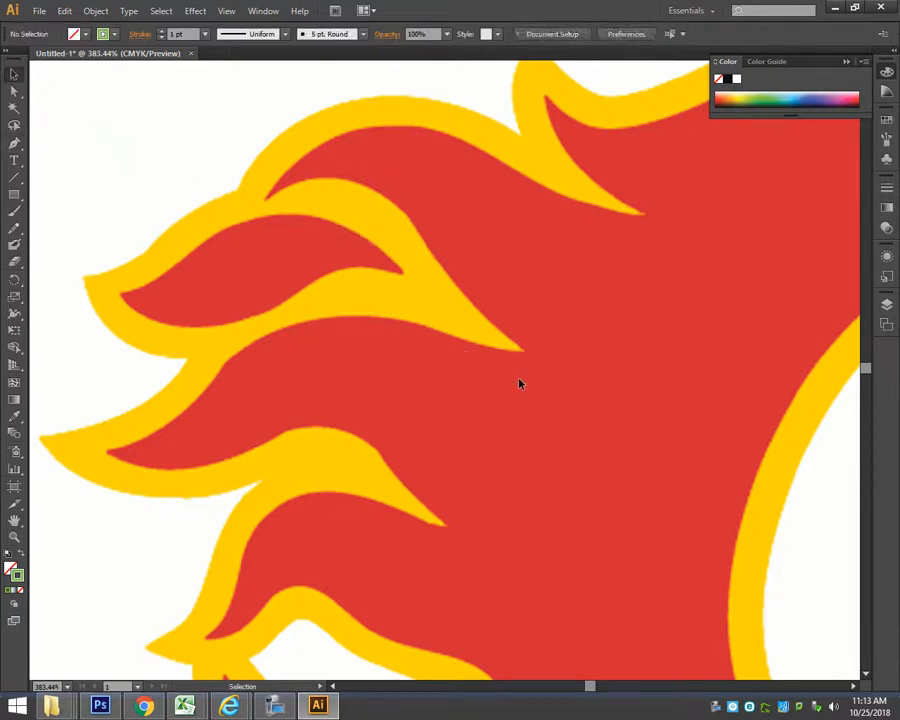
Trace the upper edge of the long red flame with curved Pen segments, from its outer tip to the yellow flame's inner point.
key(p)
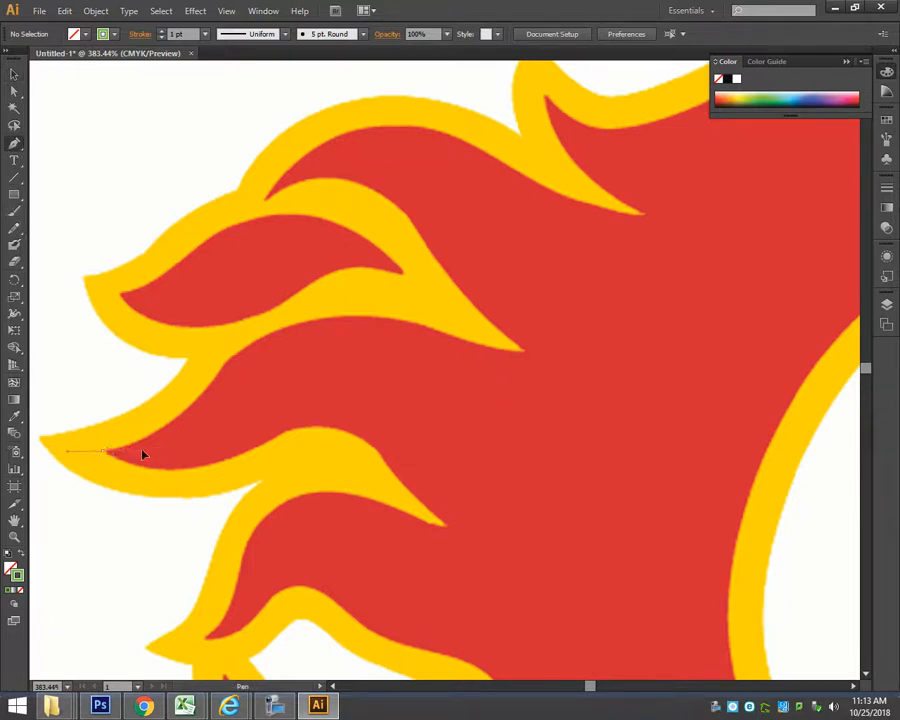
drag(113, 449, 388, 317)
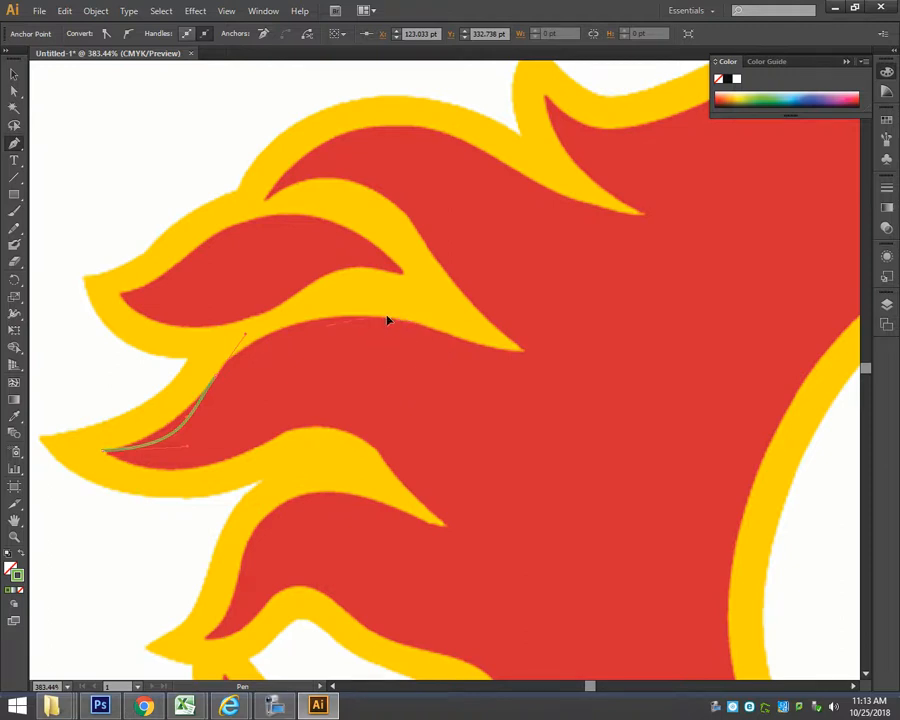
drag(528, 352, 515, 384)
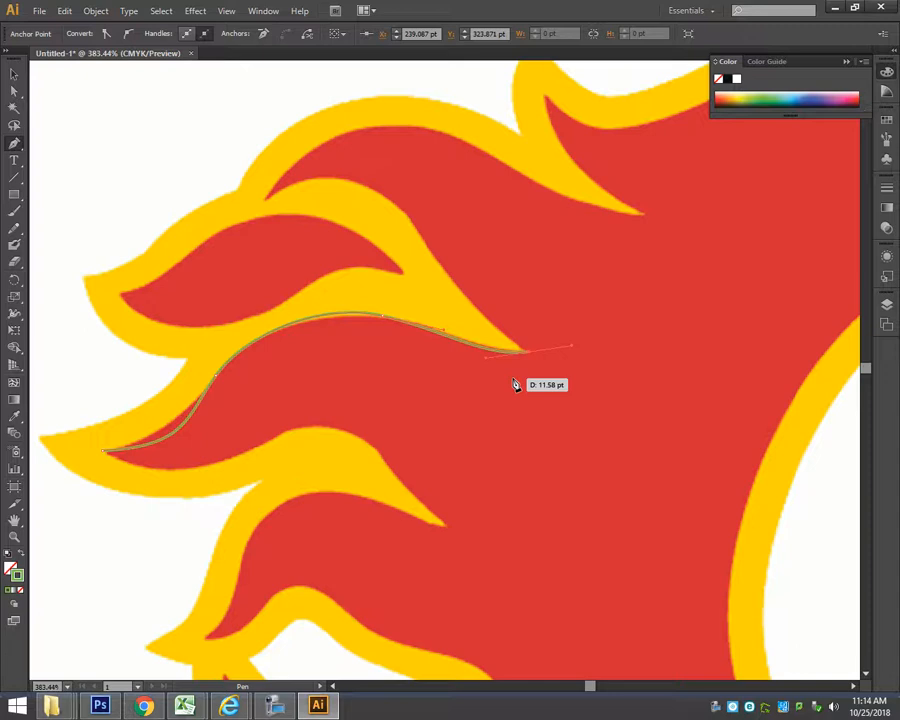
Try to continue the path from the yellow flame's inner point back up its opposite edge.
drag(513, 384, 514, 383)
key(alt)
click(14, 145)
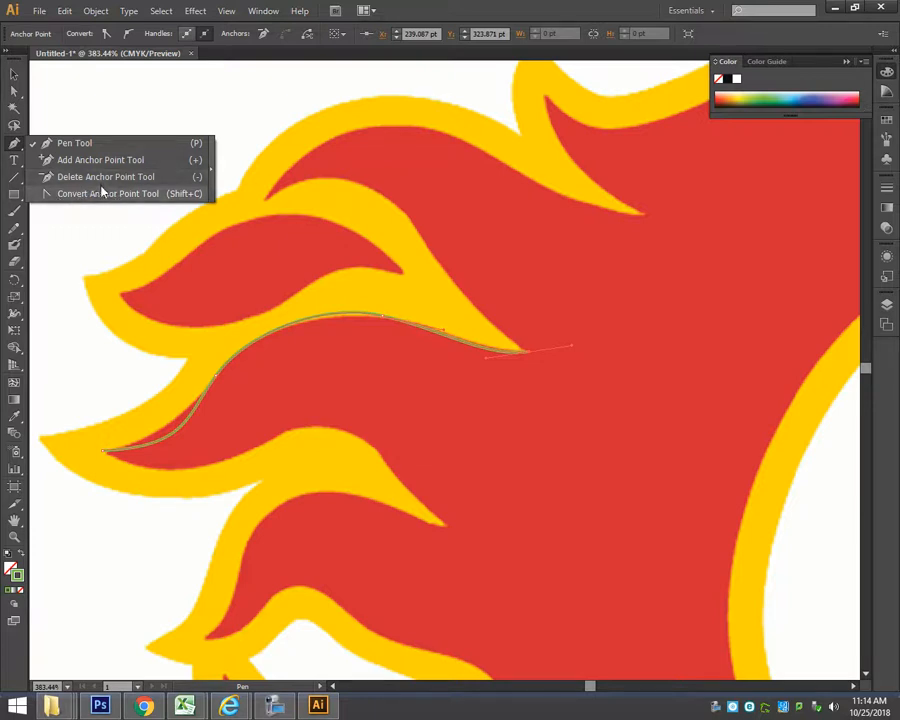
click(14, 145)
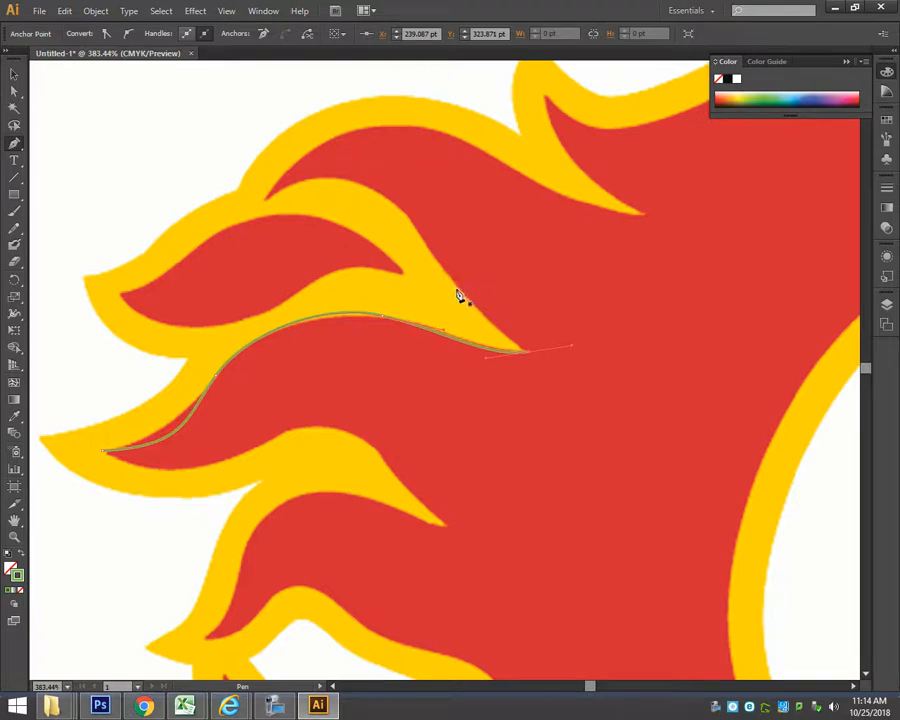
drag(460, 290, 435, 253)
Undo the last two path points and redraw the curved segment ending at the yellow flame's inner point.
key(ctrl+z)
key(ctrl+z)
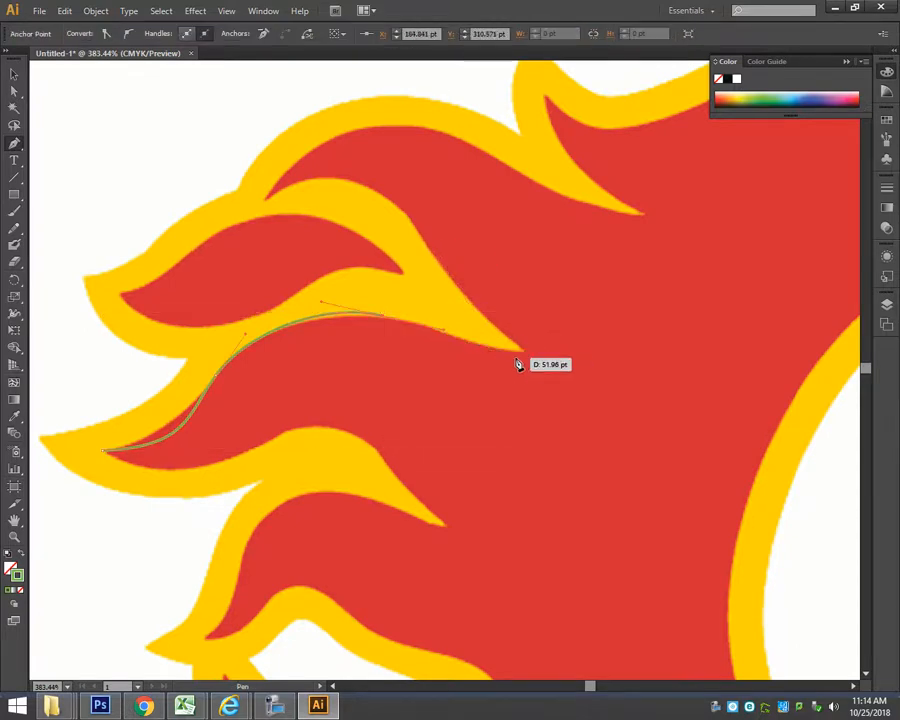
drag(523, 350, 570, 346)
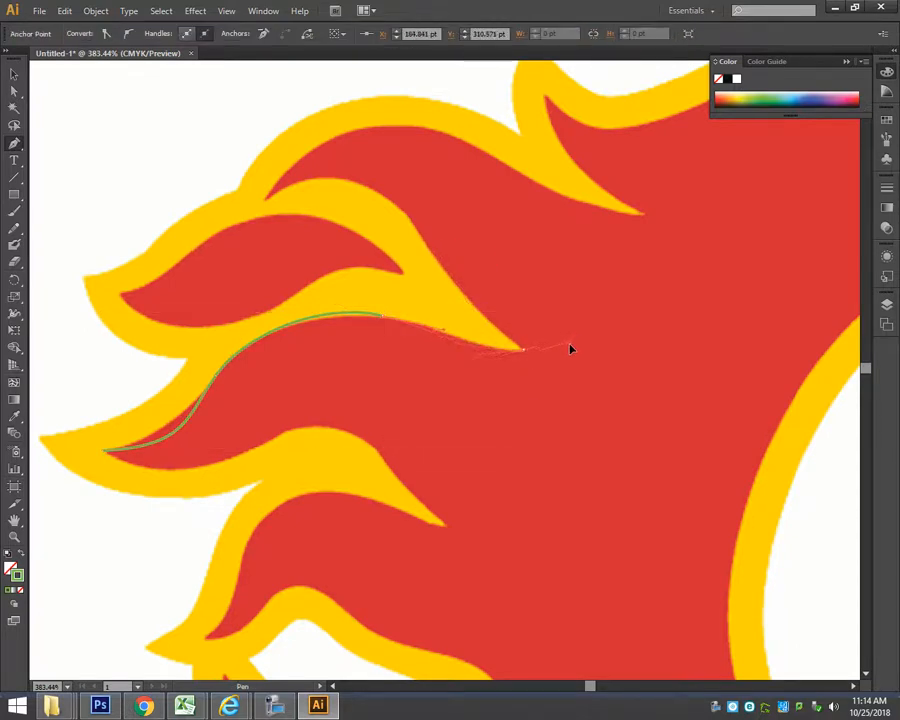
Try to sharpen the path at the flame's inner point by adjusting the direction handle with the Convert Anchor Point tool.
click(442, 262)
drag(538, 350, 592, 396)
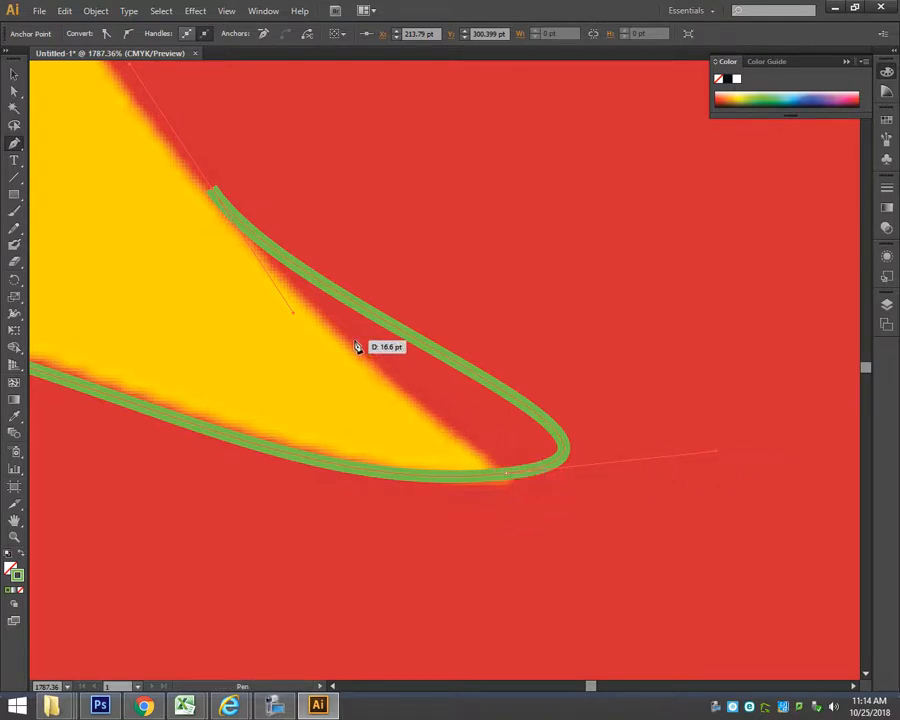
drag(14, 143, 68, 193)
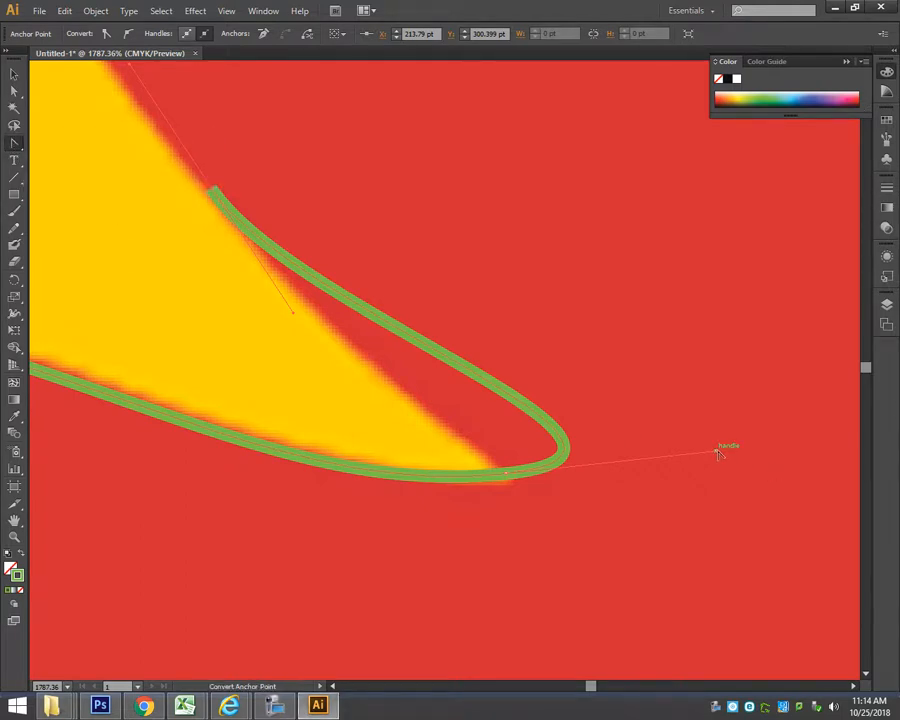
drag(718, 453, 608, 400)
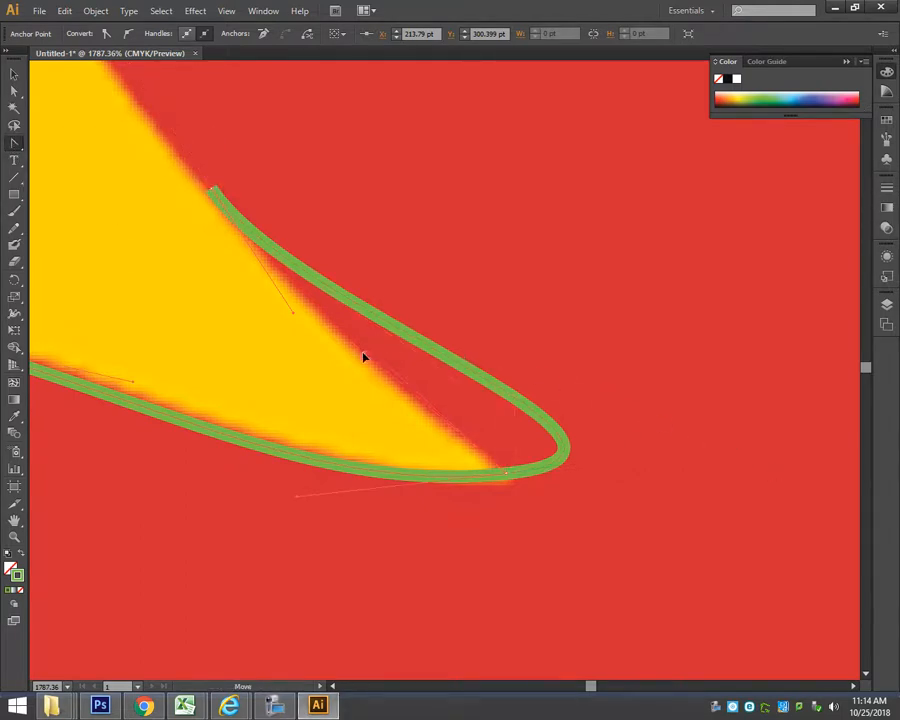
drag(363, 356, 363, 355)
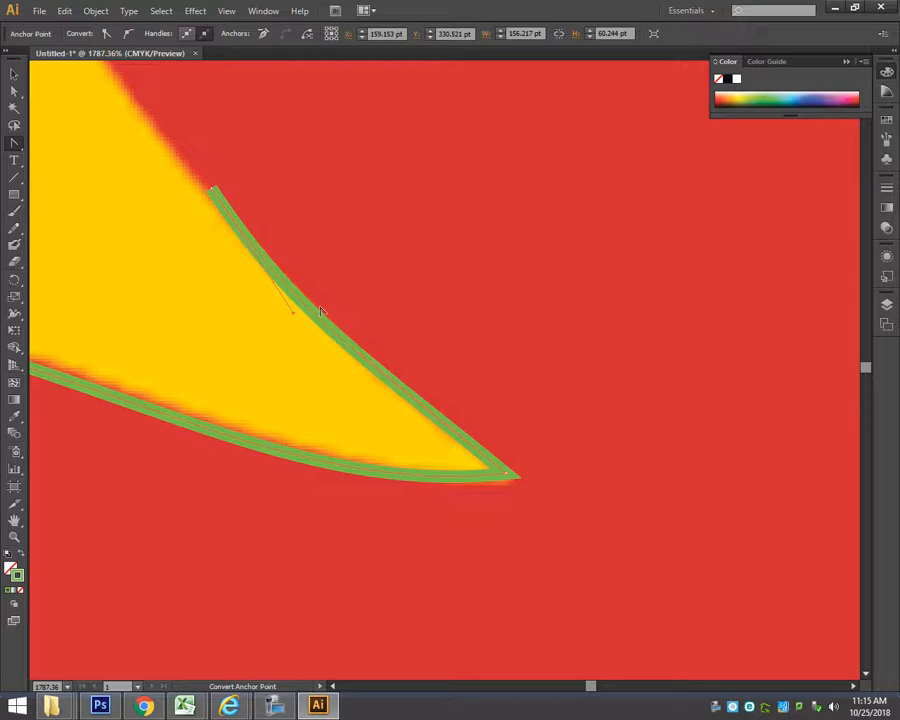
key(ctrl+z)
key(ctrl+z)
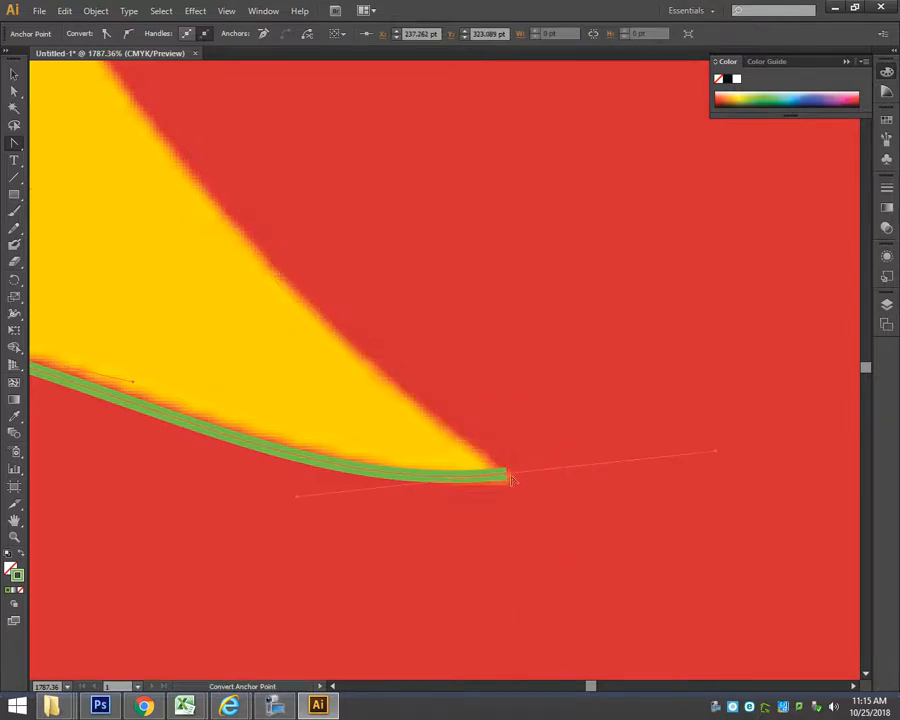
Make the anchor at the flame's inner point a corner with the Pen tool and trace a segment back up the yellow edge.
drag(14, 143, 60, 142)
key(alt)
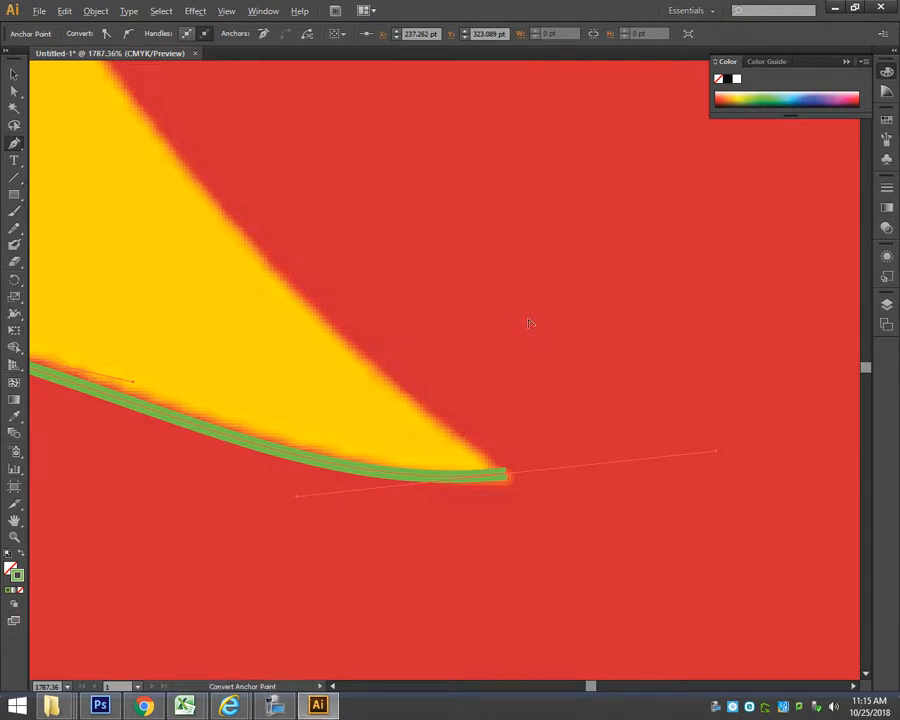
click(506, 474)
drag(356, 365, 217, 205)
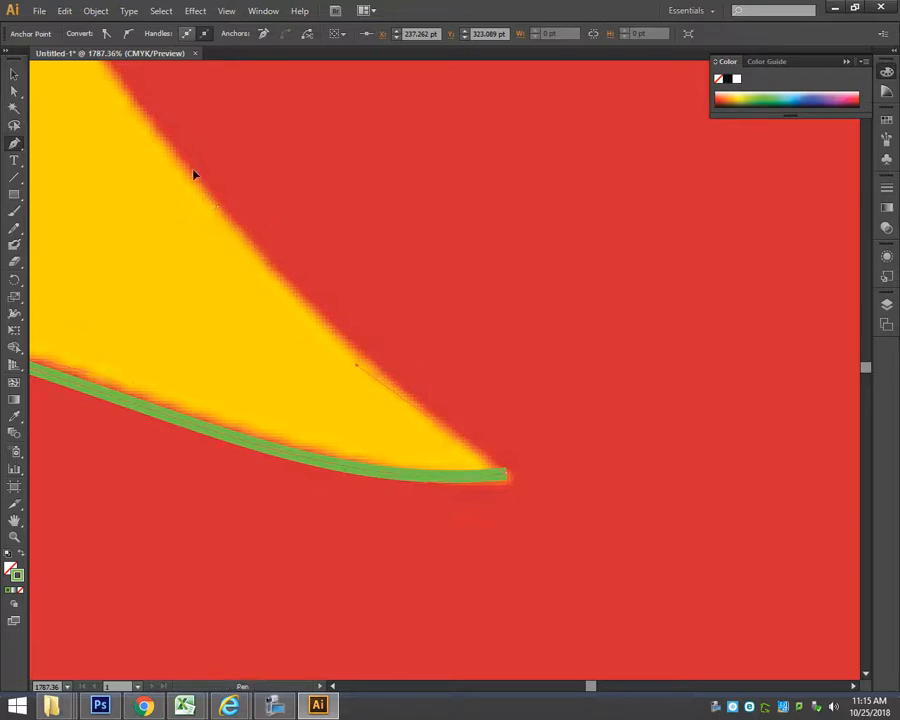
drag(183, 162, 184, 160)
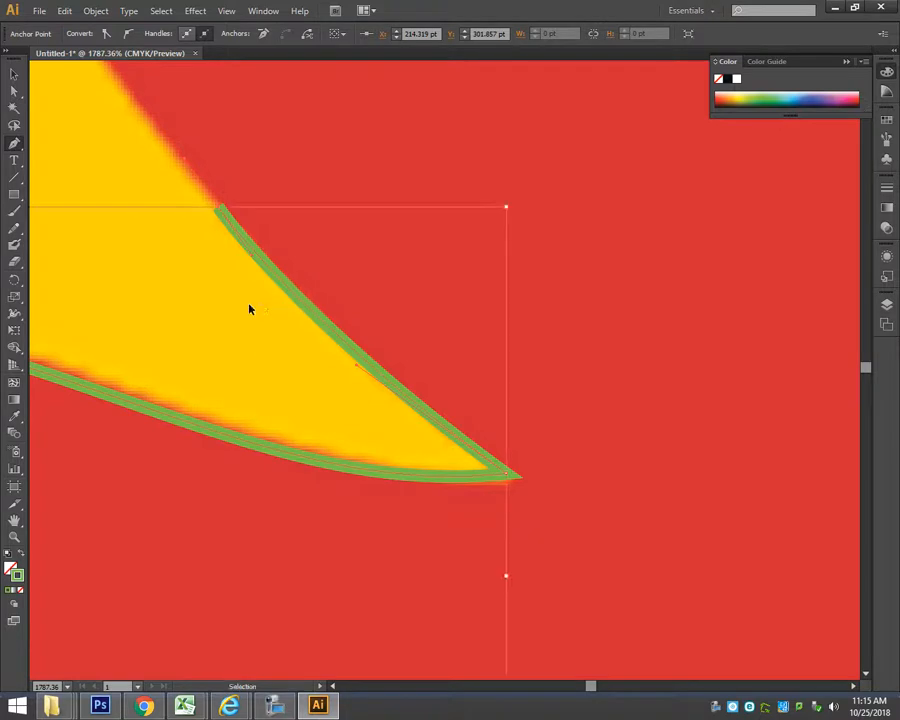
Continue the path up the yellow flame's edge and over its crest to the sharp tip of the uppermost red flame.
key(ctrl+minus)
key(ctrl+minus)
key(ctrl+minus)
key(ctrl+minus)
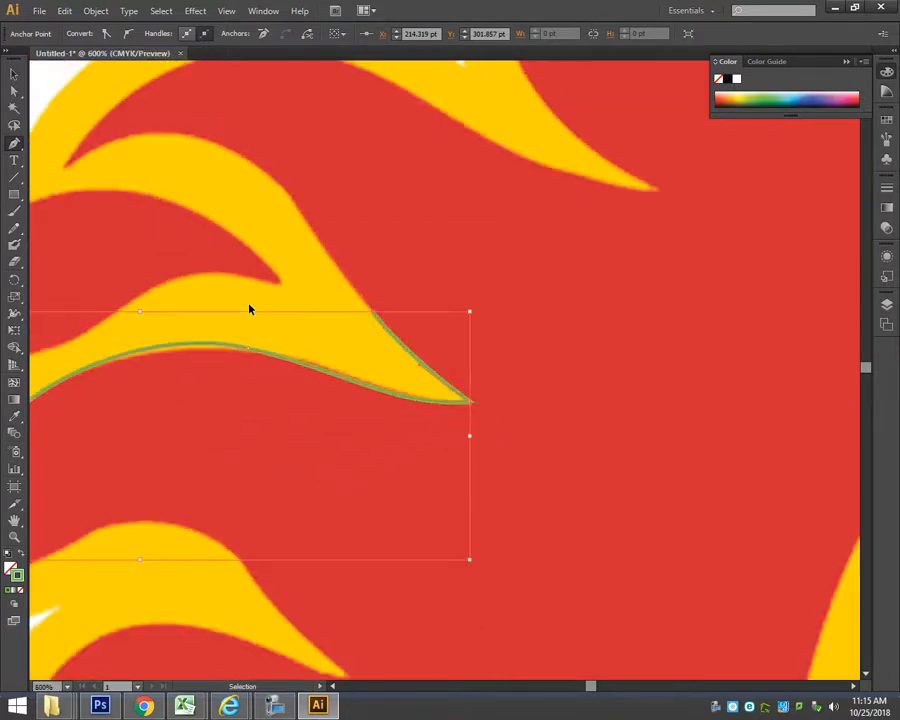
drag(211, 197, 293, 303)
drag(121, 201, 524, 446)
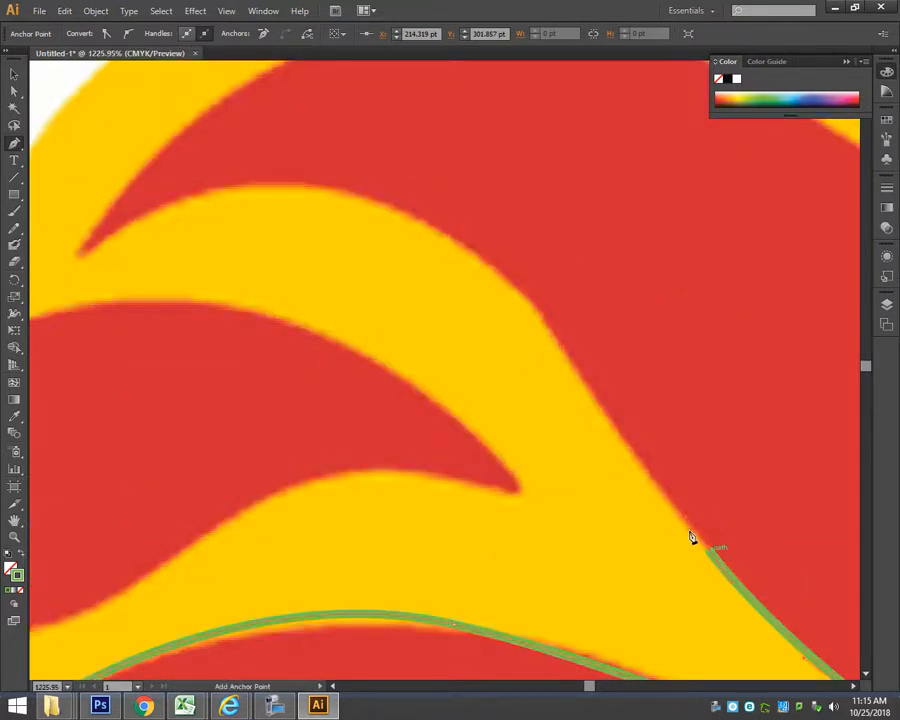
drag(552, 333, 504, 259)
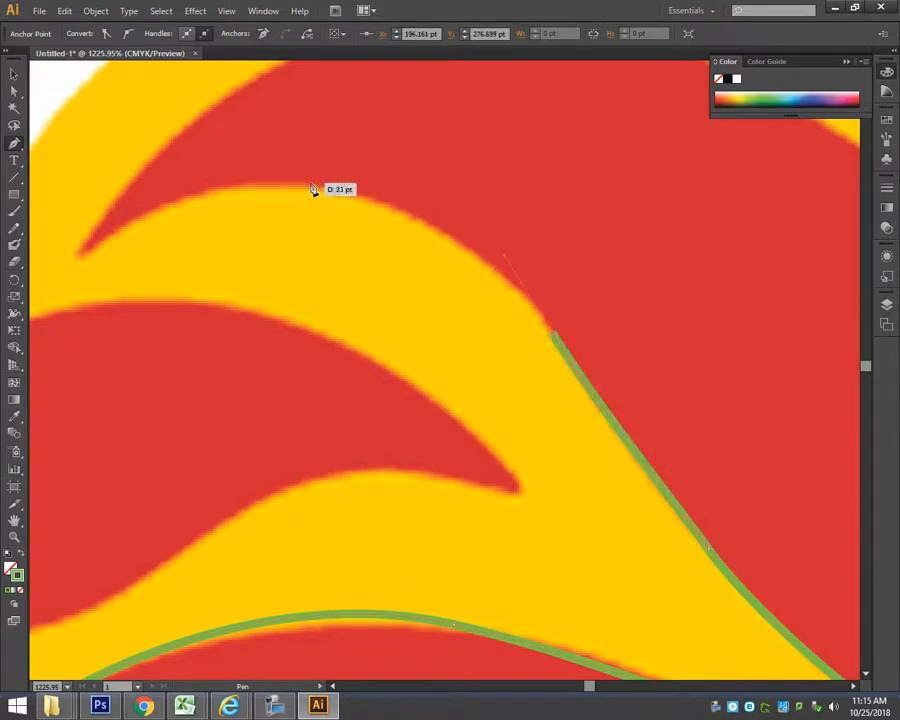
drag(311, 184, 222, 177)
mouse_move(70, 263)
mouse_down()
mouse_move(38, 296)
mouse_move(205, 313)
mouse_move(405, 315)
mouse_up()
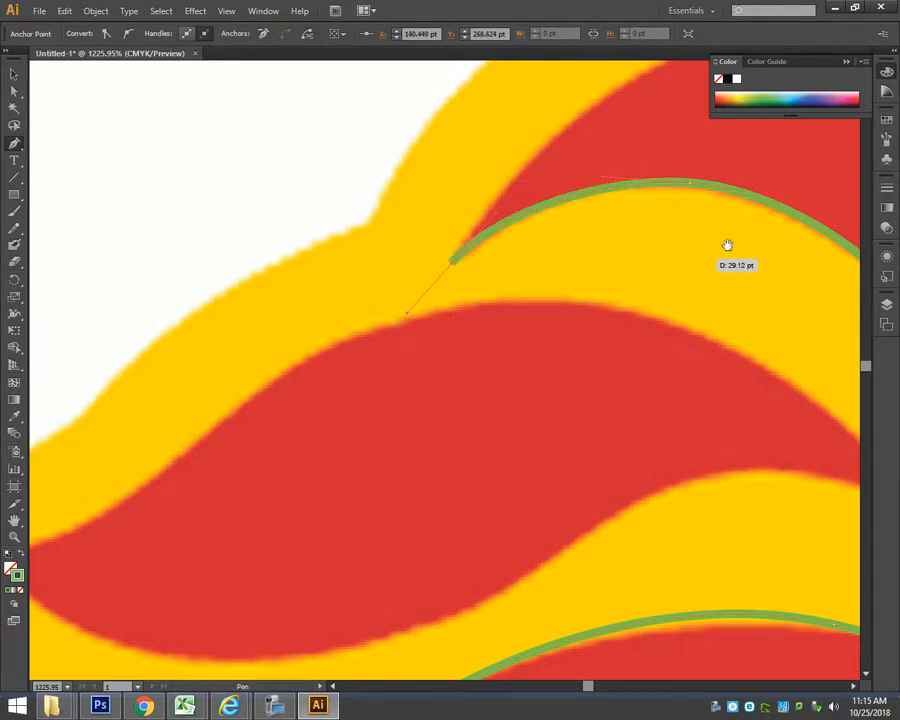
drag(727, 245, 396, 448)
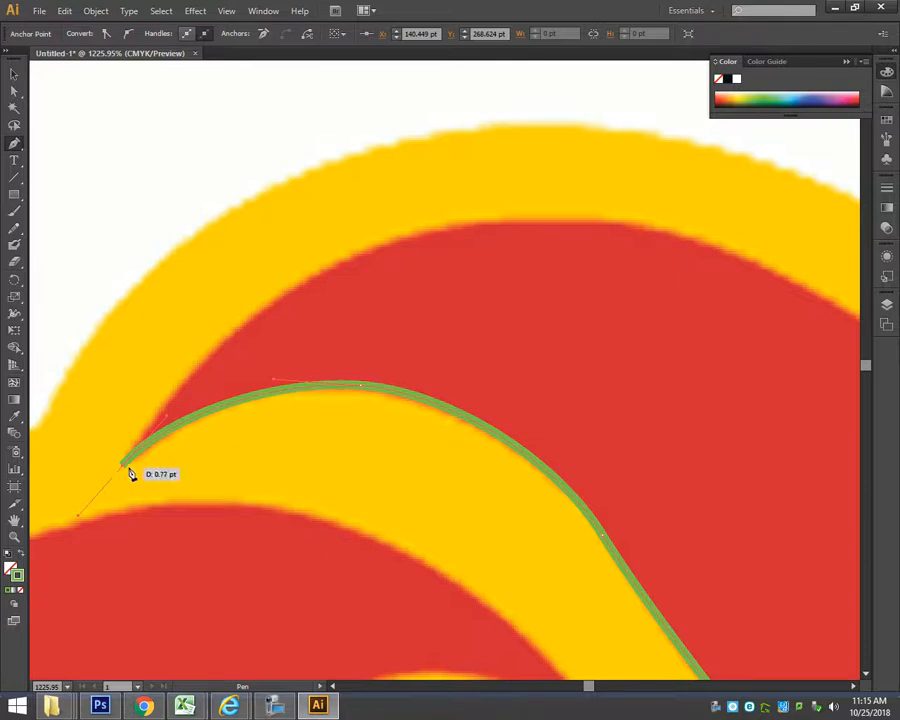
Turn the anchor at the uppermost red flame's tip into a corner, trace a curve to its crest and end the path.
key(alt)
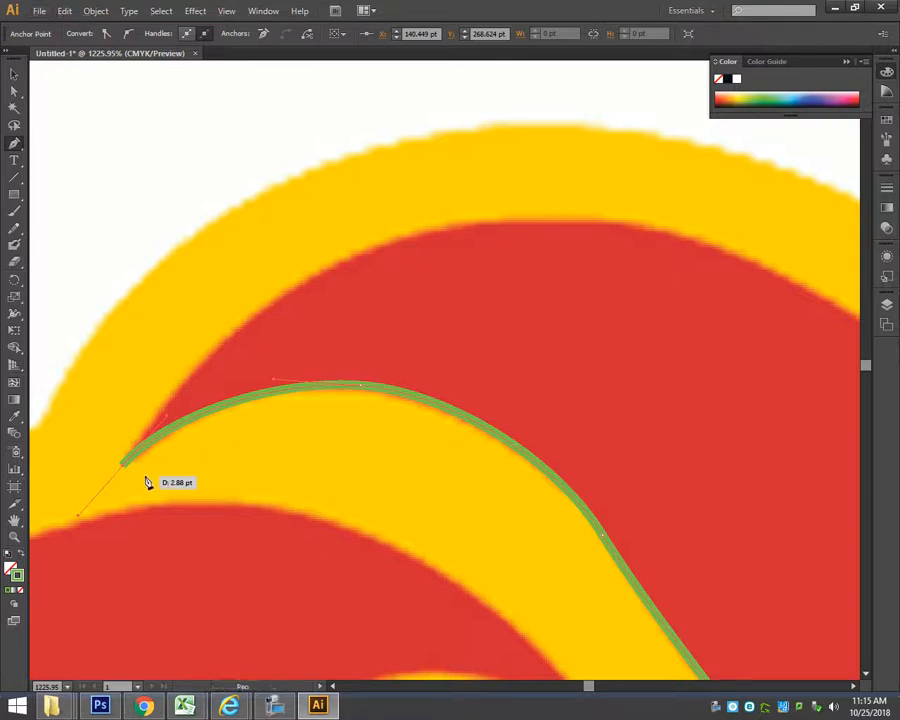
key(alt)
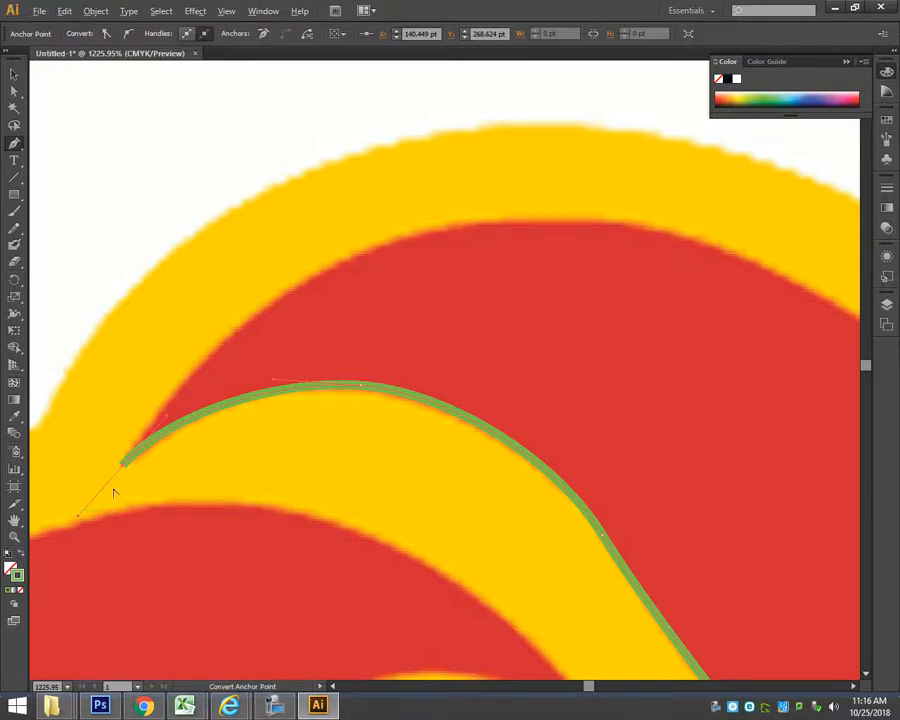
drag(124, 466, 188, 357)
drag(214, 300, 205, 268)
drag(252, 328, 177, 280)
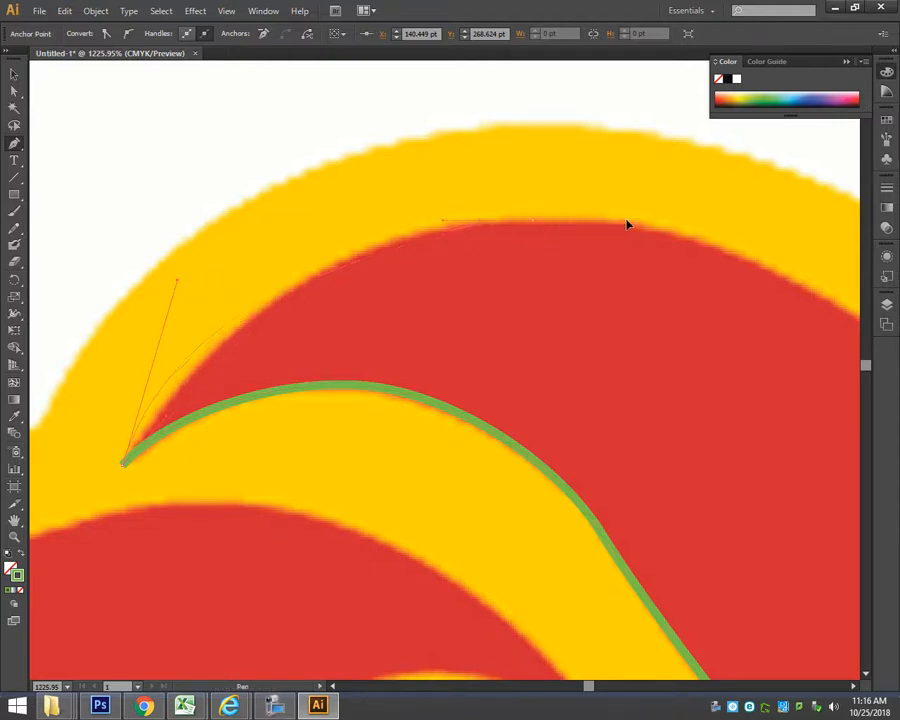
drag(532, 219, 670, 224)
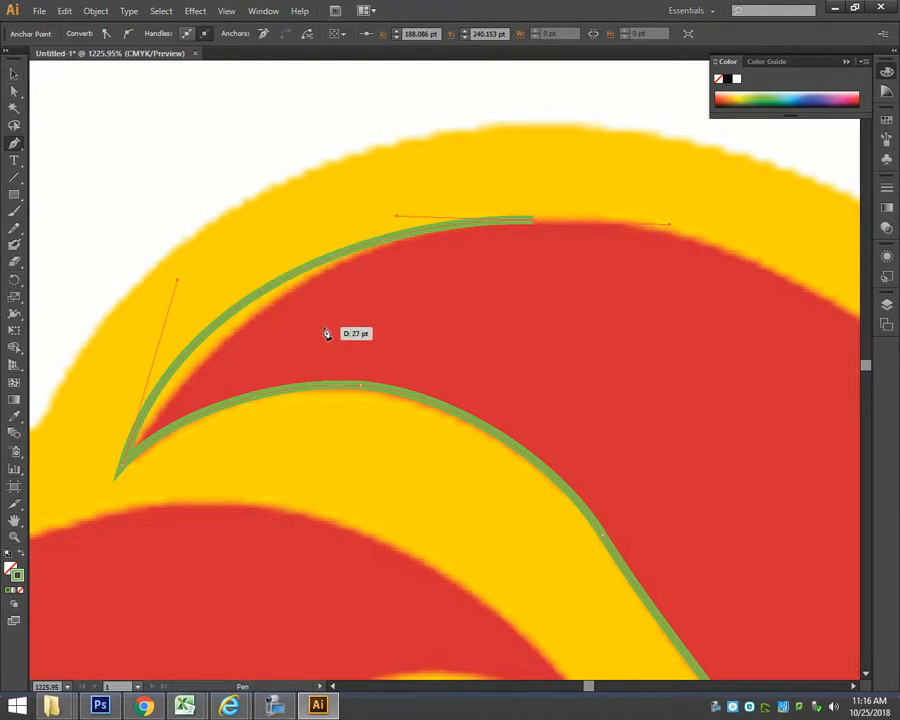
click(14, 74)
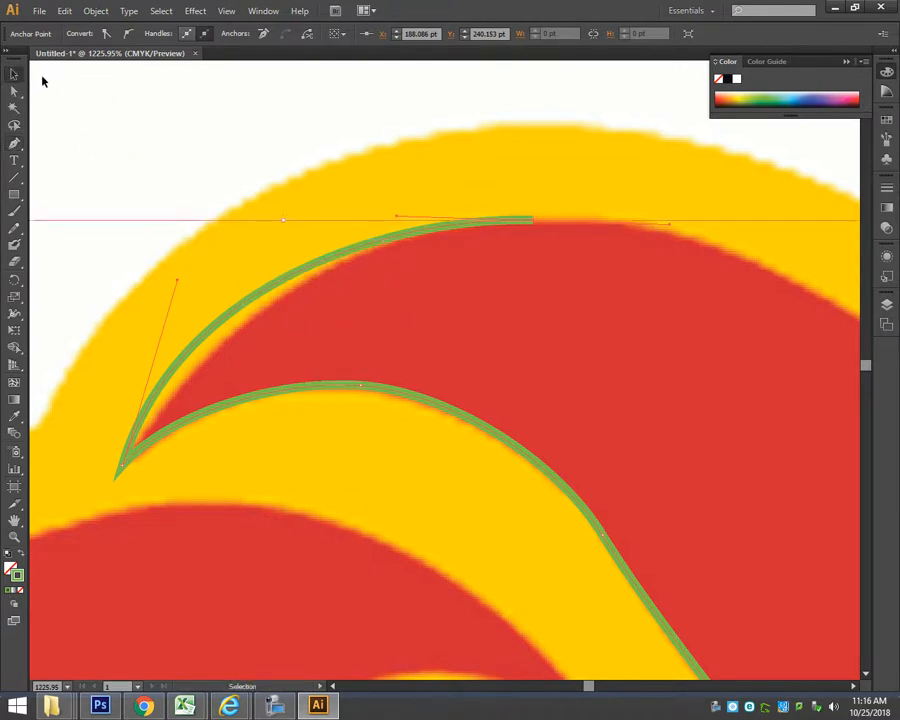
click(257, 137)
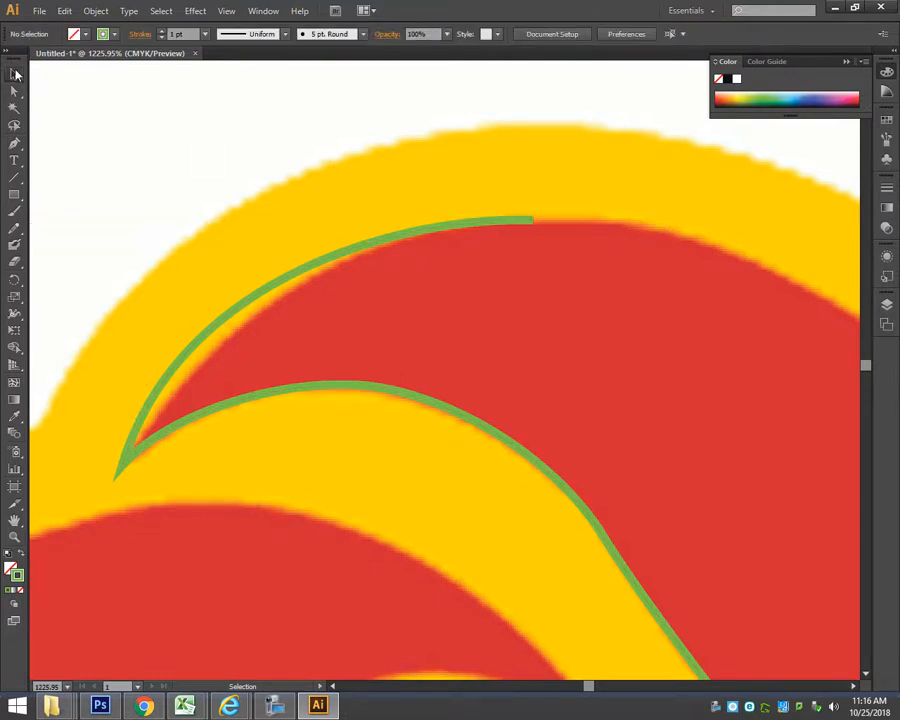
Hide the Layer 1 reference image and deselect the traced path.
click(397, 240)
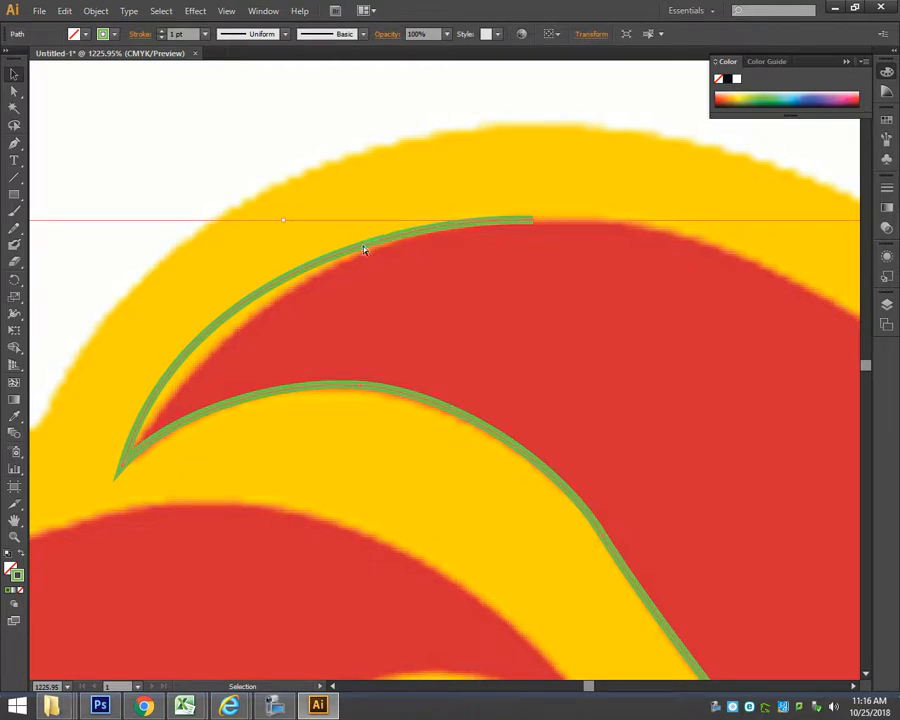
key(ctrl+minus)
key(ctrl+minus)
key(ctrl+minus)
key(ctrl+minus)
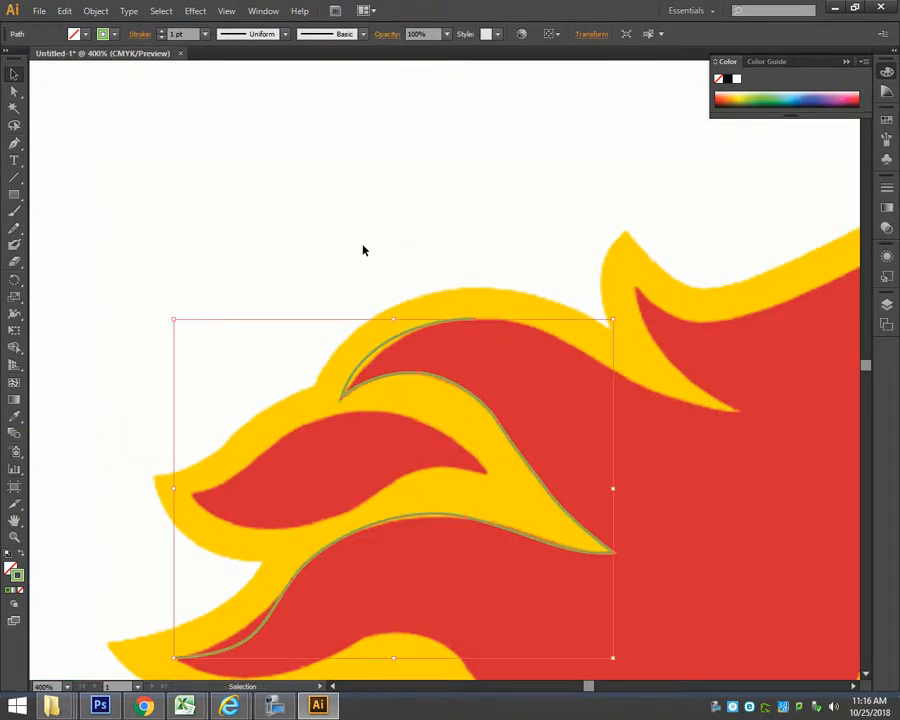
drag(406, 430, 362, 274)
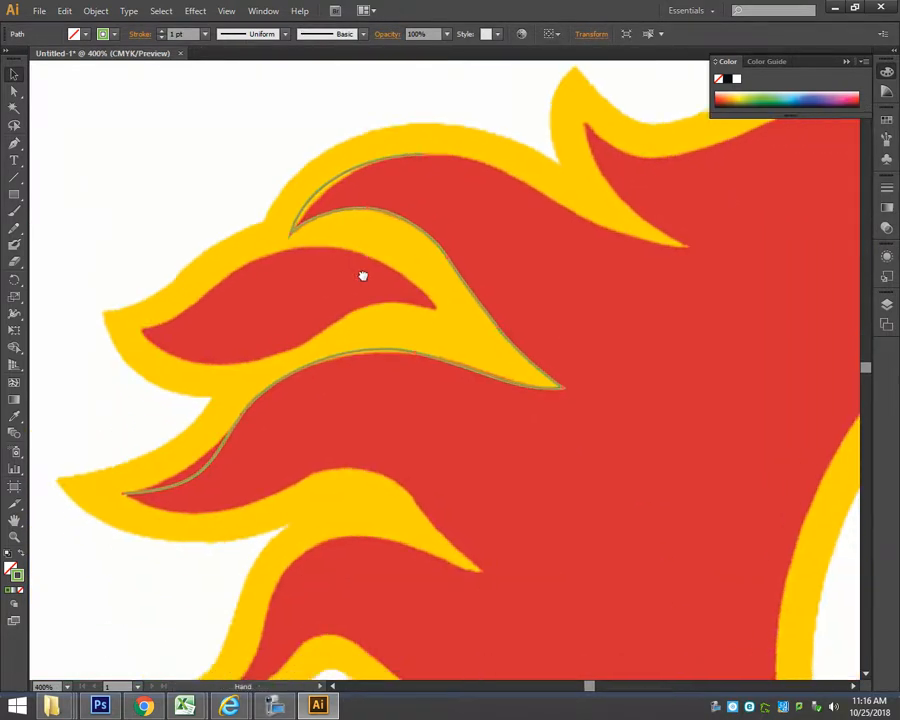
click(886, 304)
click(713, 328)
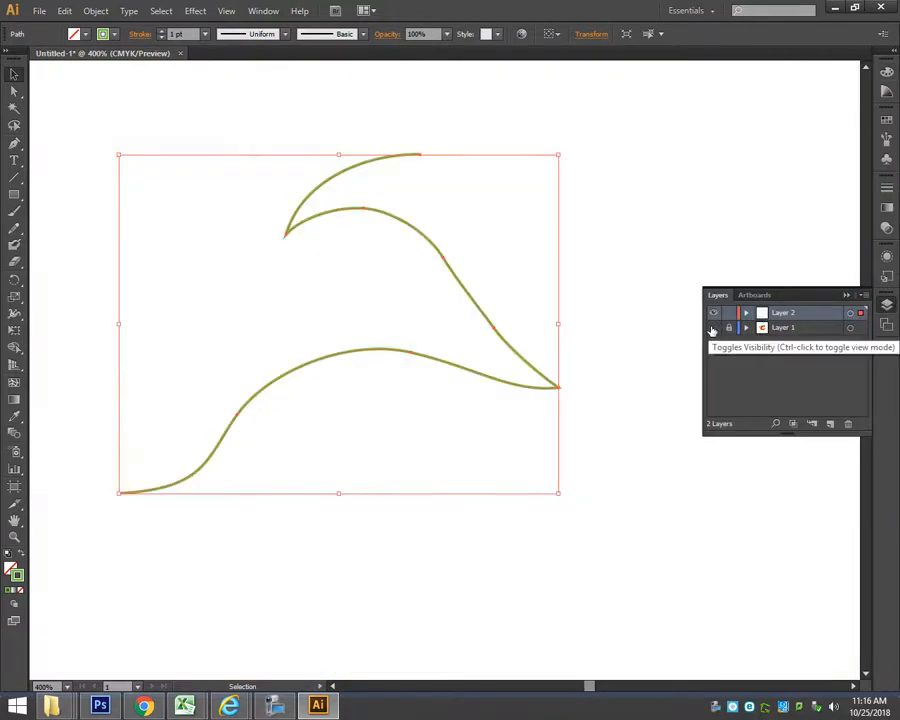
click(338, 143)
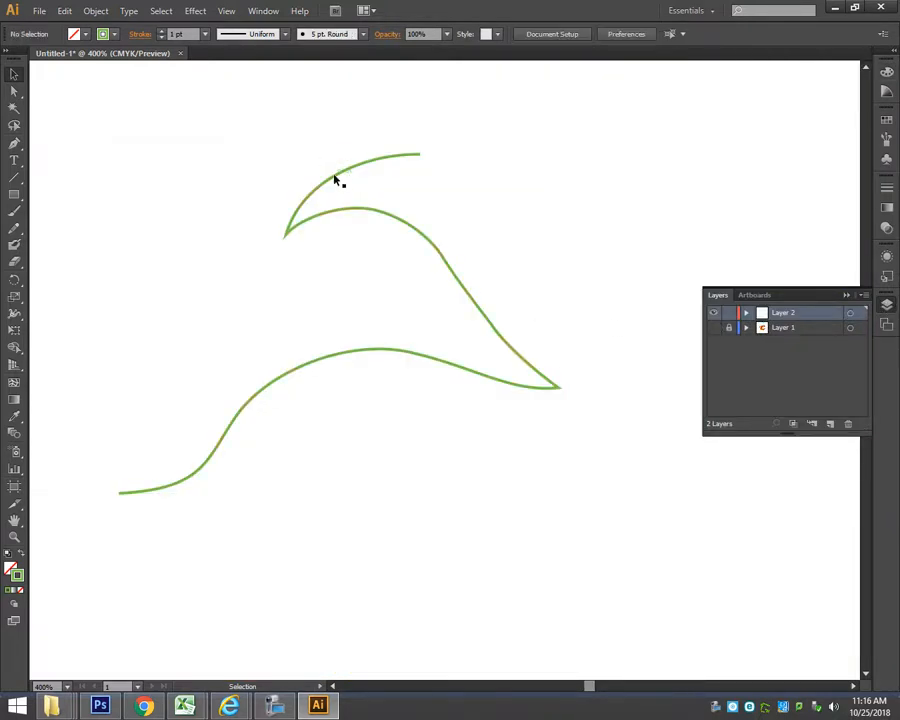
Try to reshape the path's uppermost arc with the Direct Selection tool.
click(334, 175)
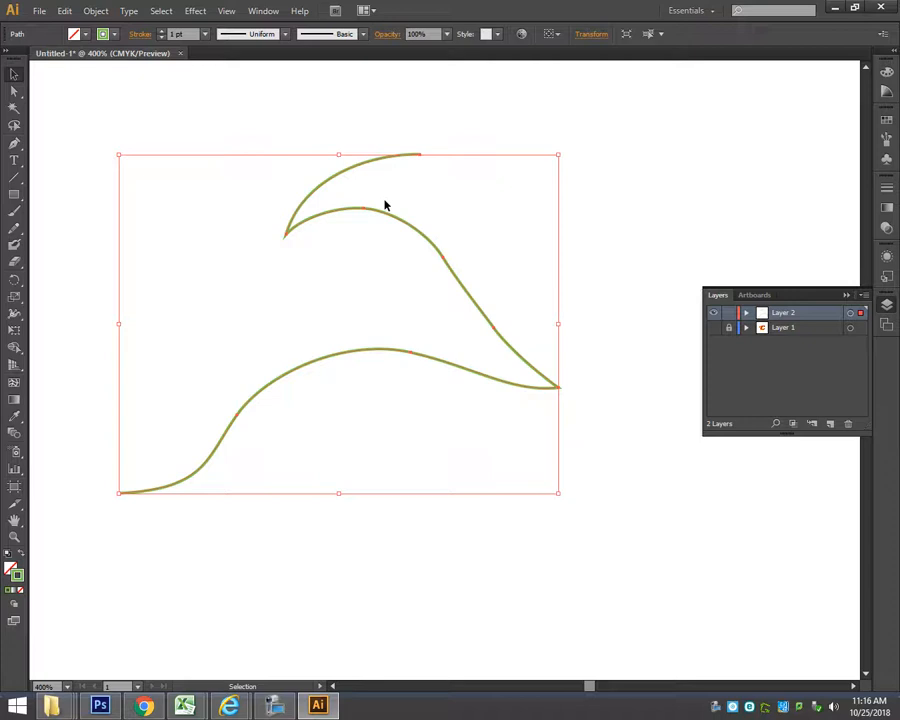
click(14, 91)
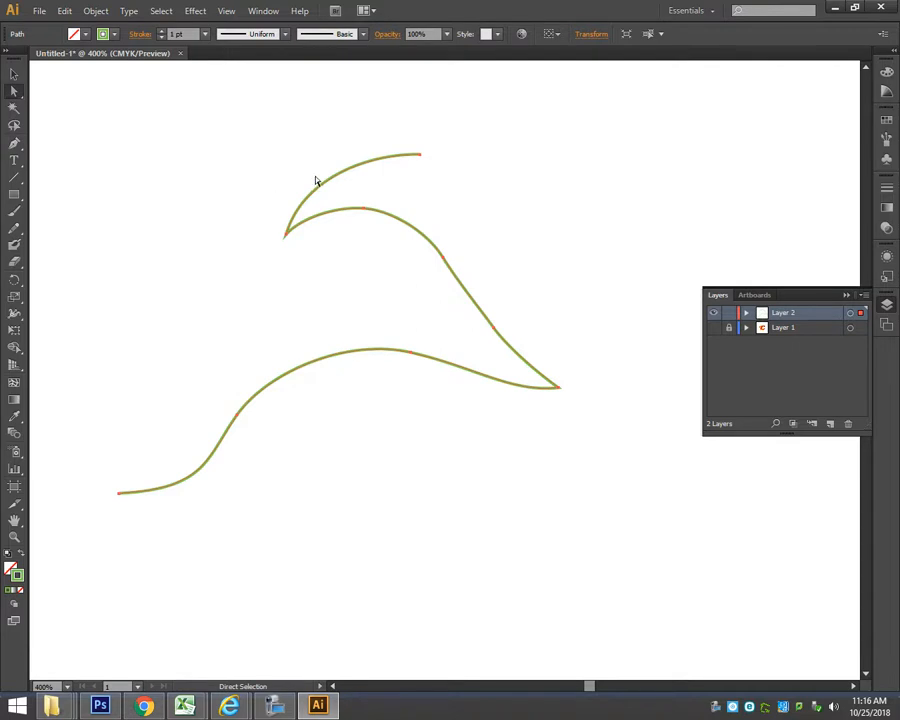
click(328, 150)
click(345, 166)
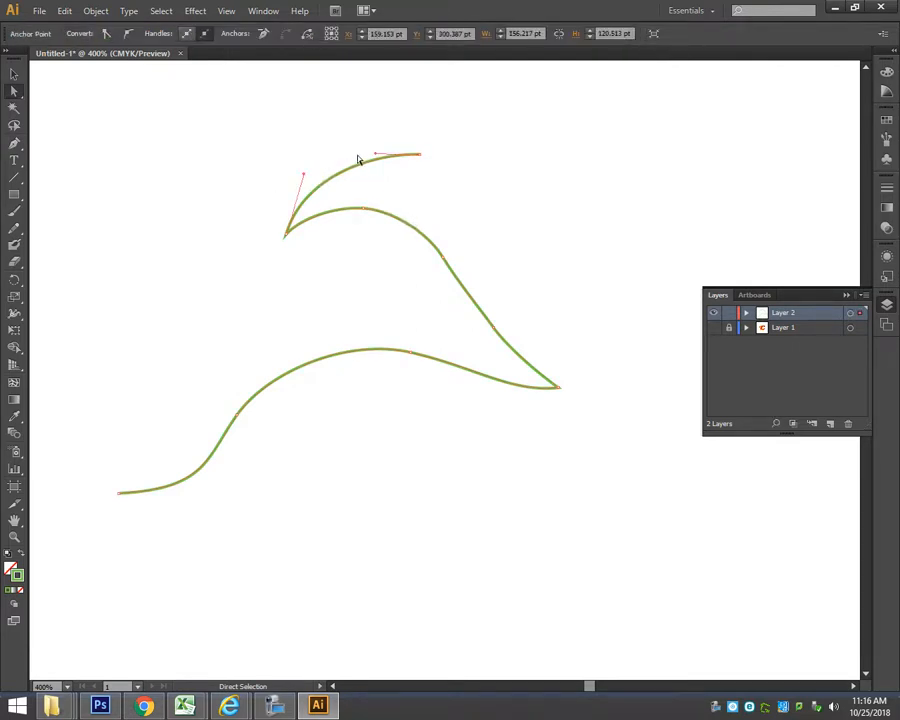
drag(377, 158, 322, 108)
key(ctrl+z)
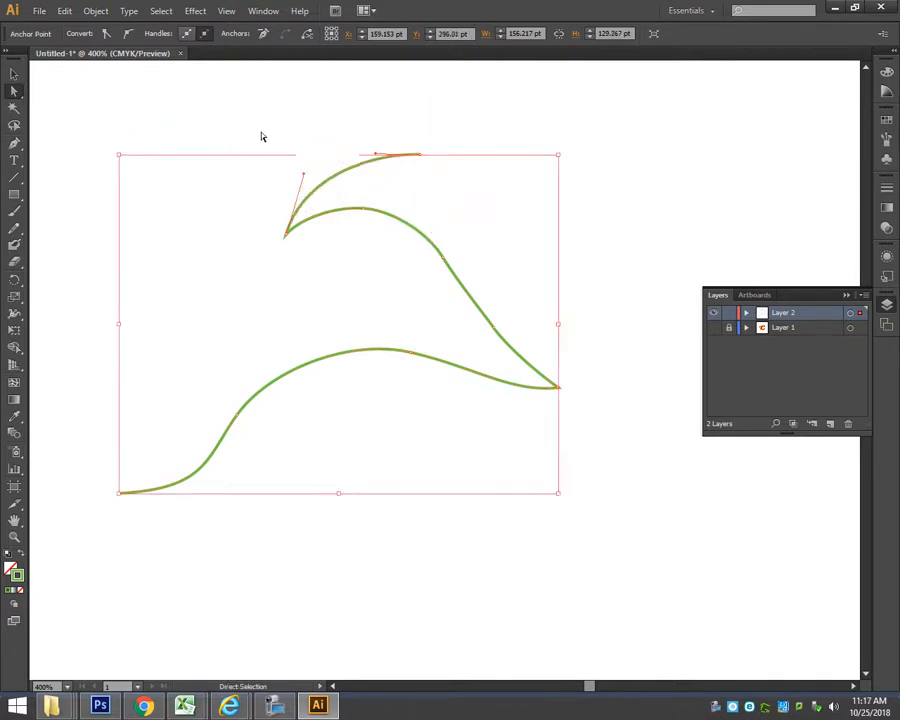
click(14, 73)
click(352, 143)
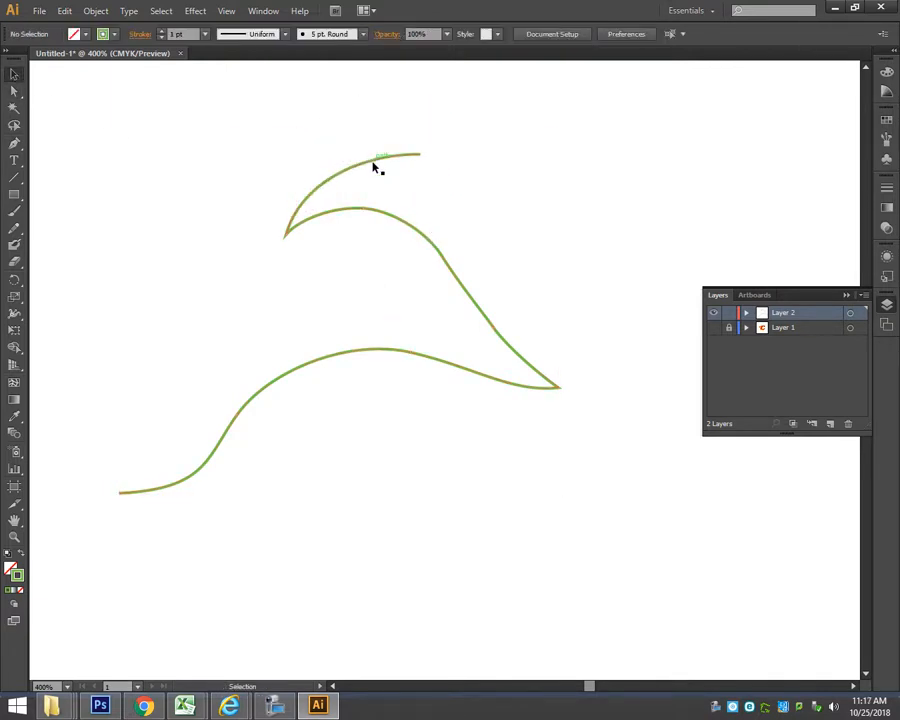
click(371, 164)
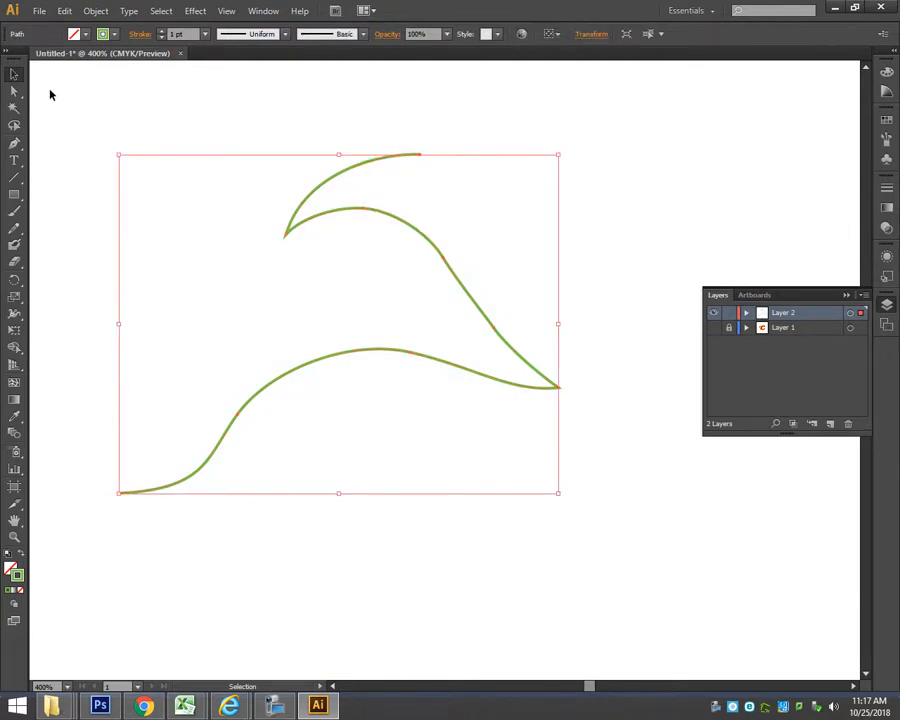
click(15, 91)
drag(335, 141, 246, 108)
key(ctrl+z)
Show the Layer 1 reference image and adjust the path's anchors and handles so the uppermost arc and the lower flame curve follow the red edges.
click(714, 329)
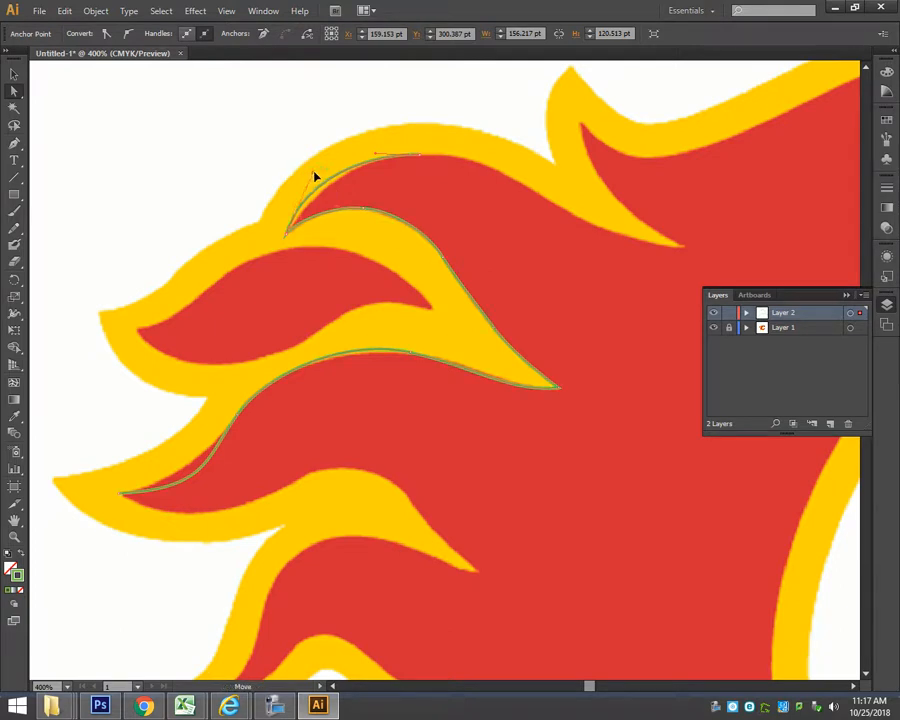
click(351, 357)
drag(416, 358, 421, 363)
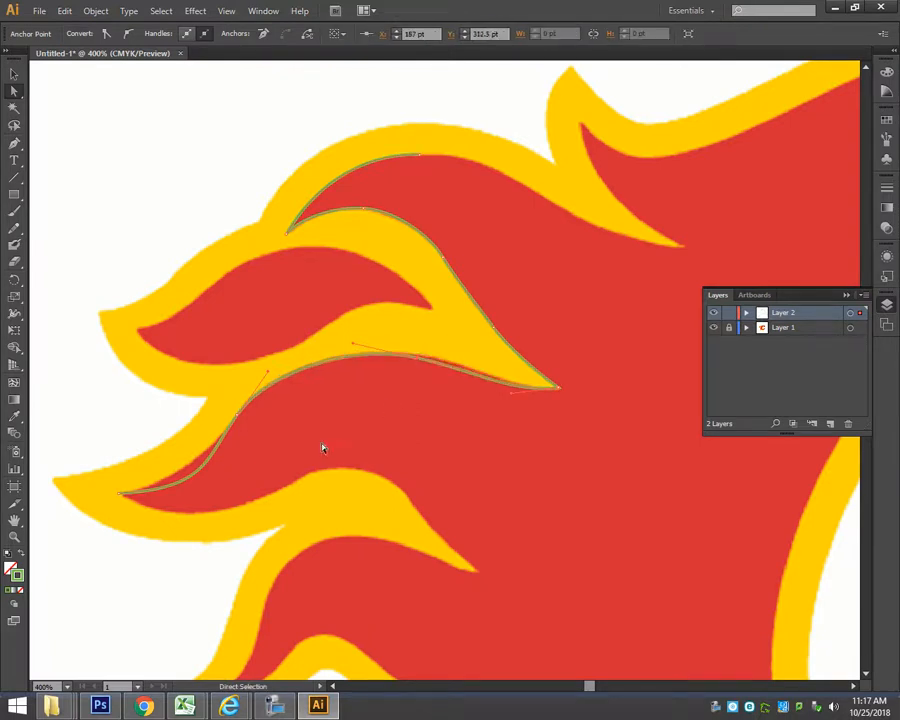
click(181, 487)
drag(205, 487, 191, 474)
Nudge the anchor on the yellow flame's lower edge up 1 pt and adjust the handle at the flame's pointed tip to fit the edge.
key(ctrl+space)
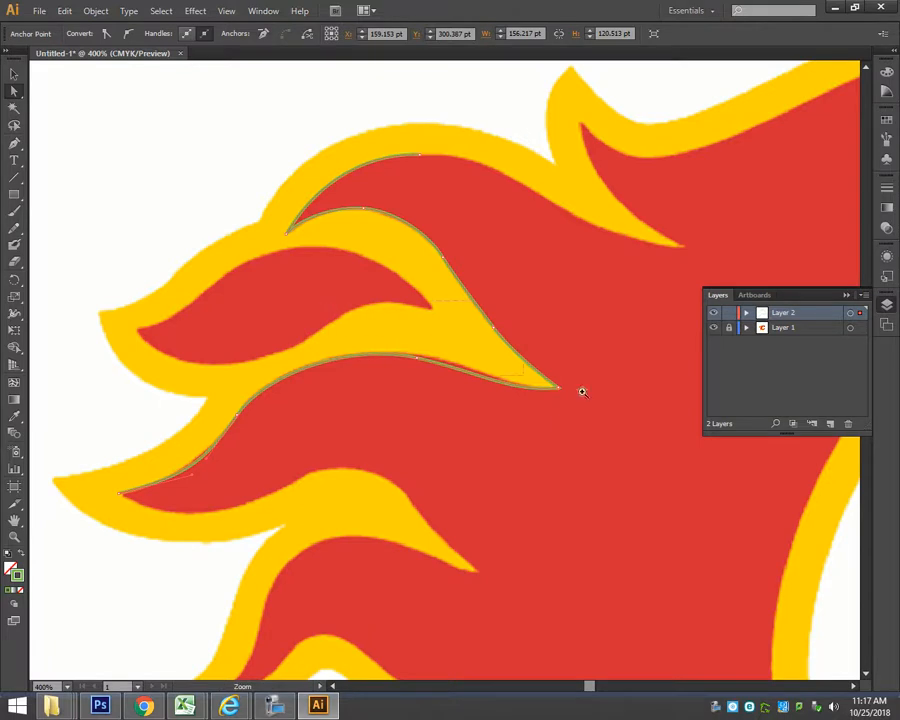
drag(582, 392, 653, 424)
click(301, 362)
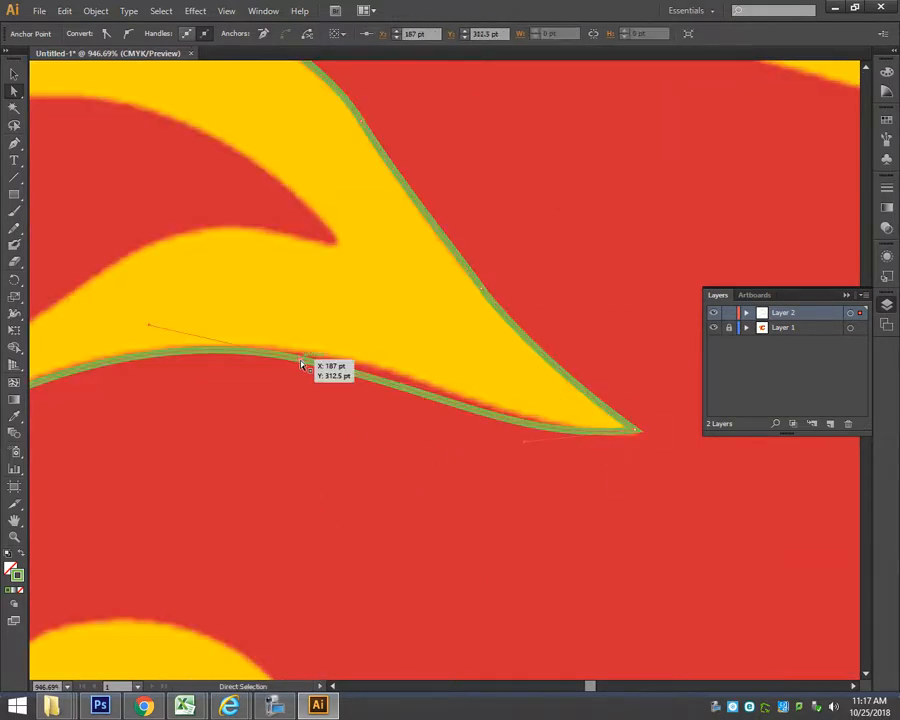
key(Up)
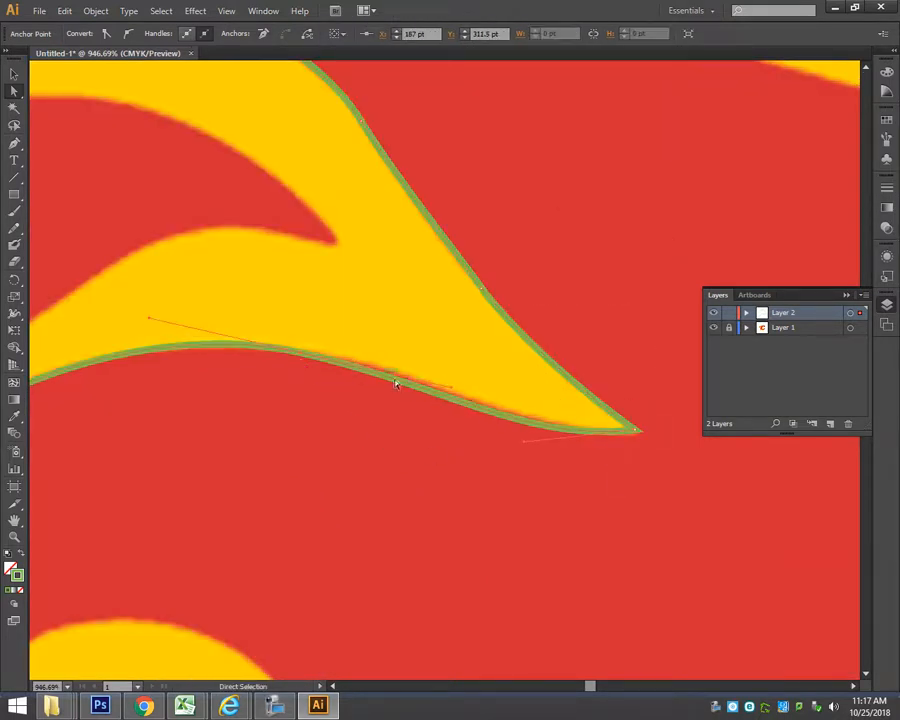
click(545, 441)
click(540, 435)
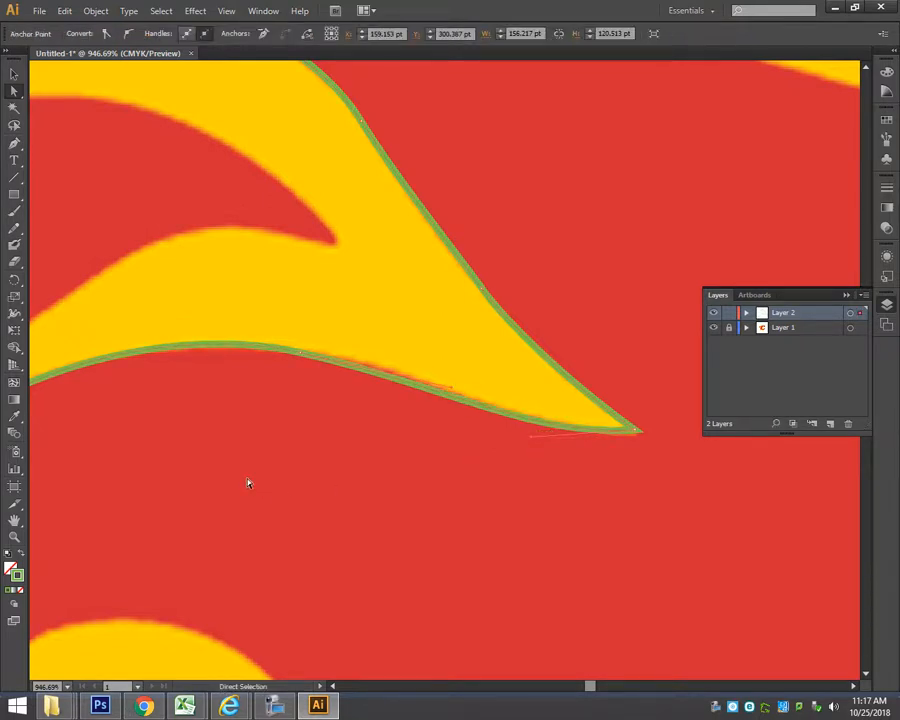
Resume the path at the uppermost flame's crest with the Pen tool and trace down to the next yellow flame's pointed tip, making it a corner.
key(ctrl+0)
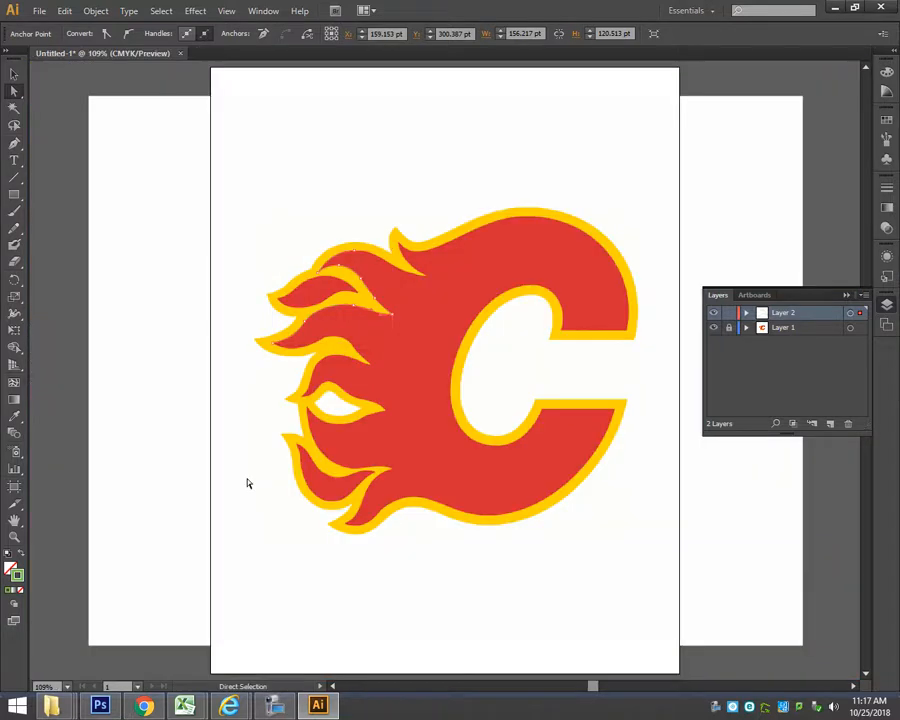
drag(311, 237, 467, 305)
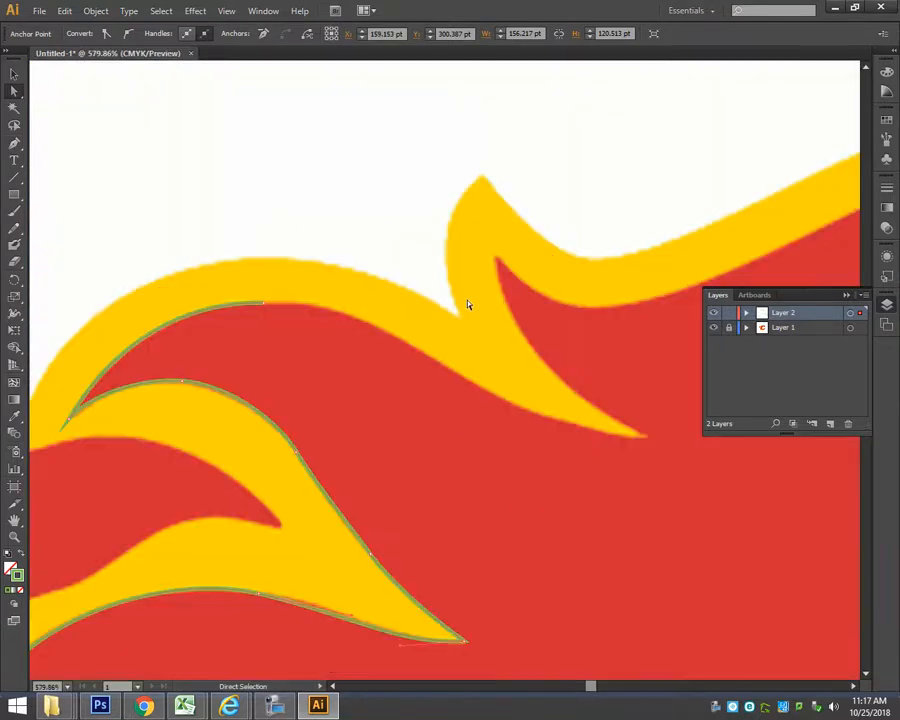
click(14, 143)
click(263, 303)
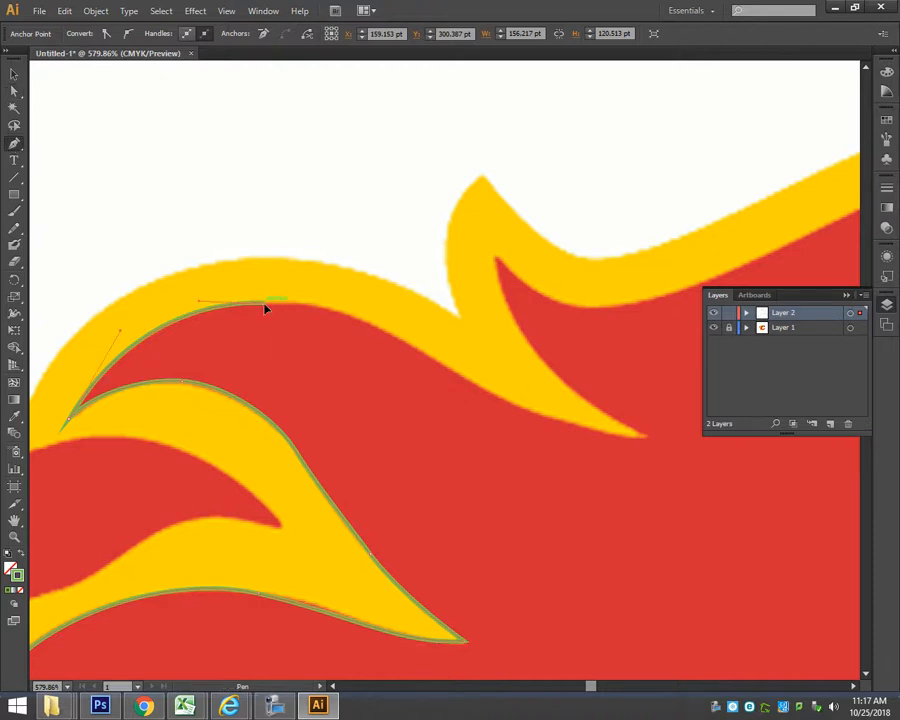
drag(331, 317, 354, 306)
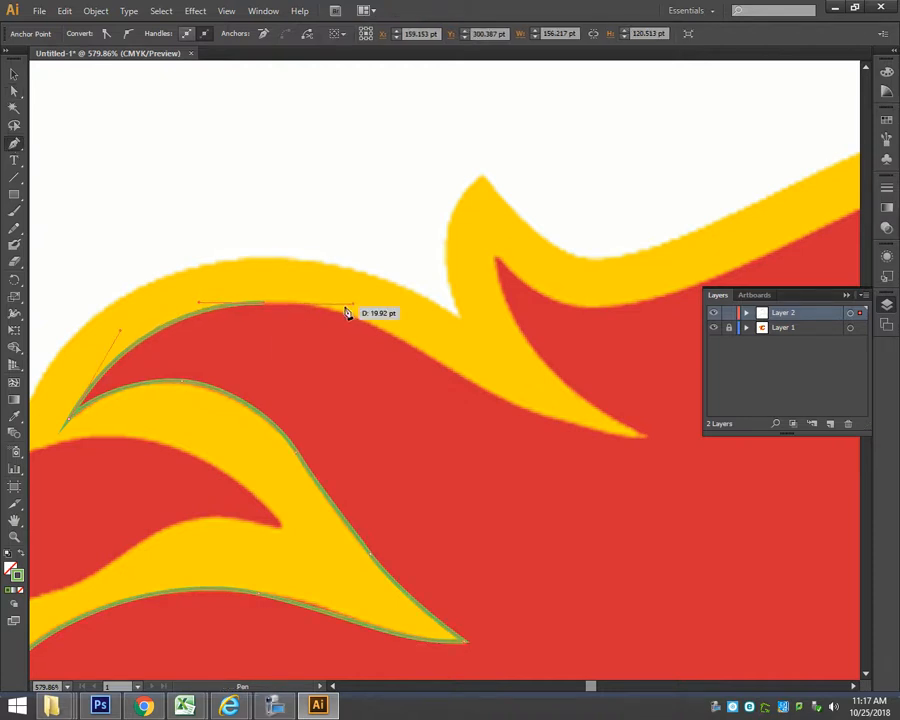
key(space)
drag(561, 421, 429, 354)
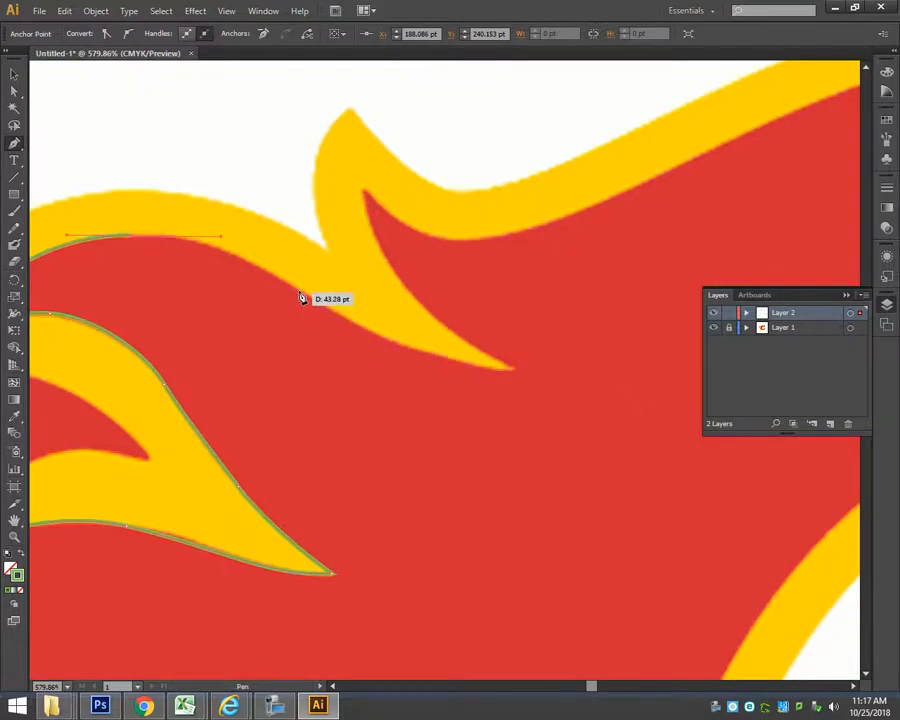
drag(518, 370, 598, 364)
click(519, 369)
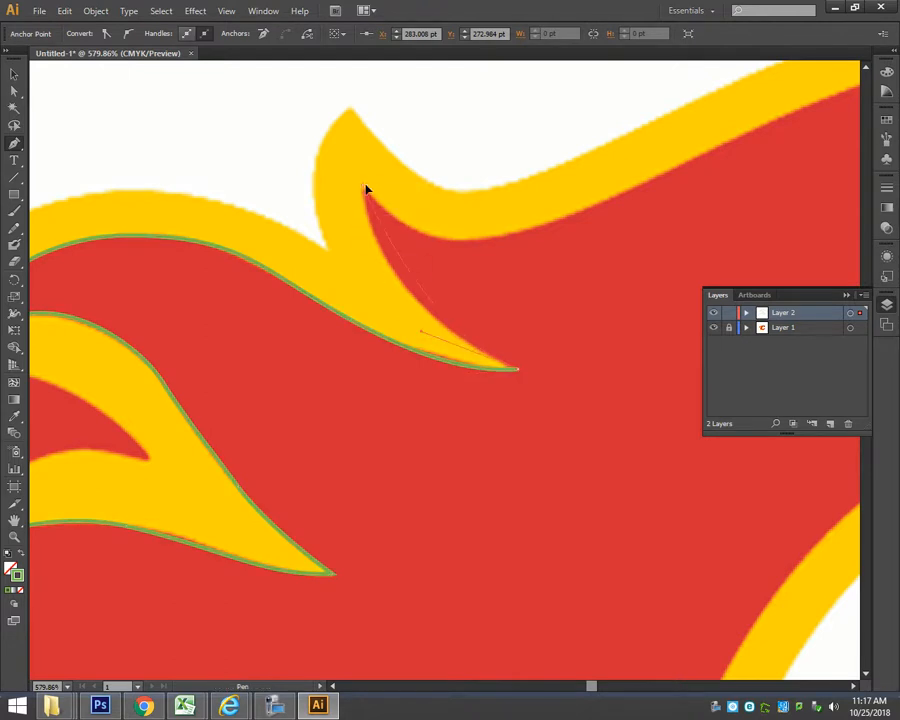
Trace up to the sharp tip of the next red flame, make it a corner, and curve the path down into the dip beyond it.
drag(377, 153, 376, 149)
key(space)
drag(669, 317, 444, 367)
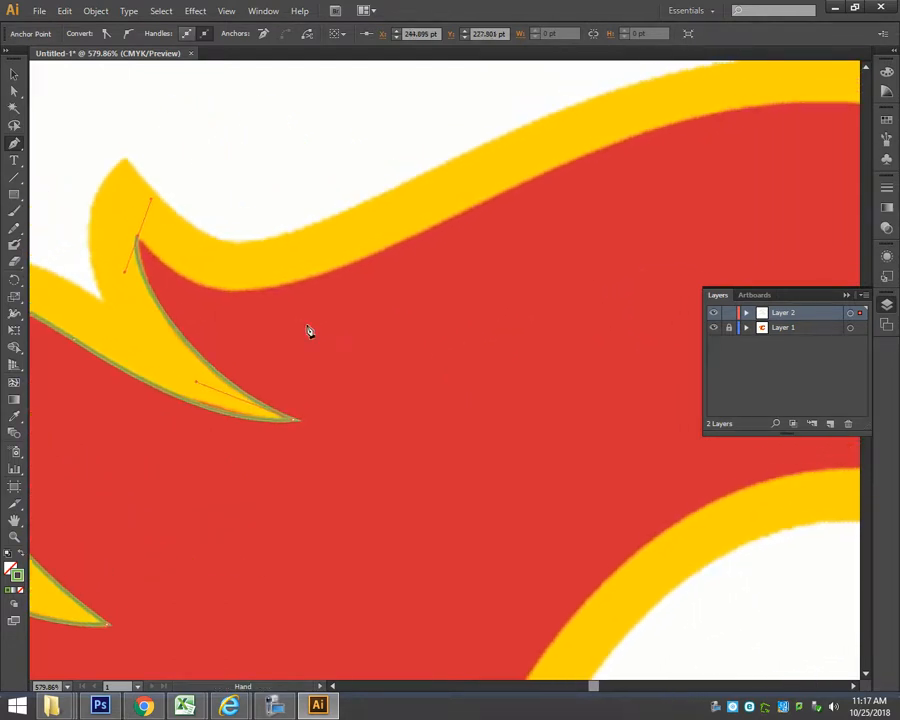
click(139, 240)
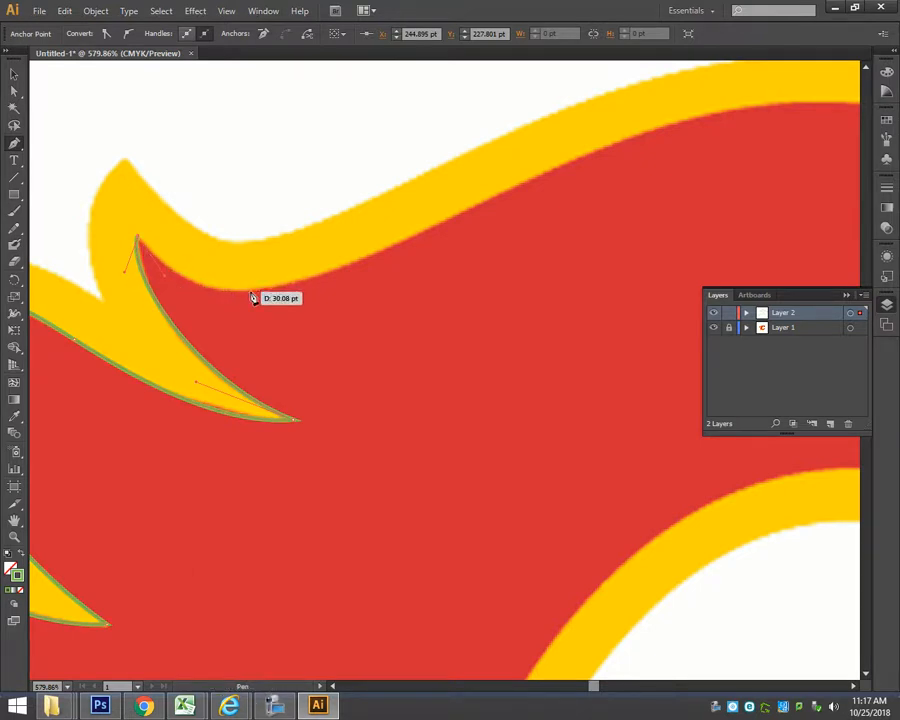
drag(267, 288, 331, 276)
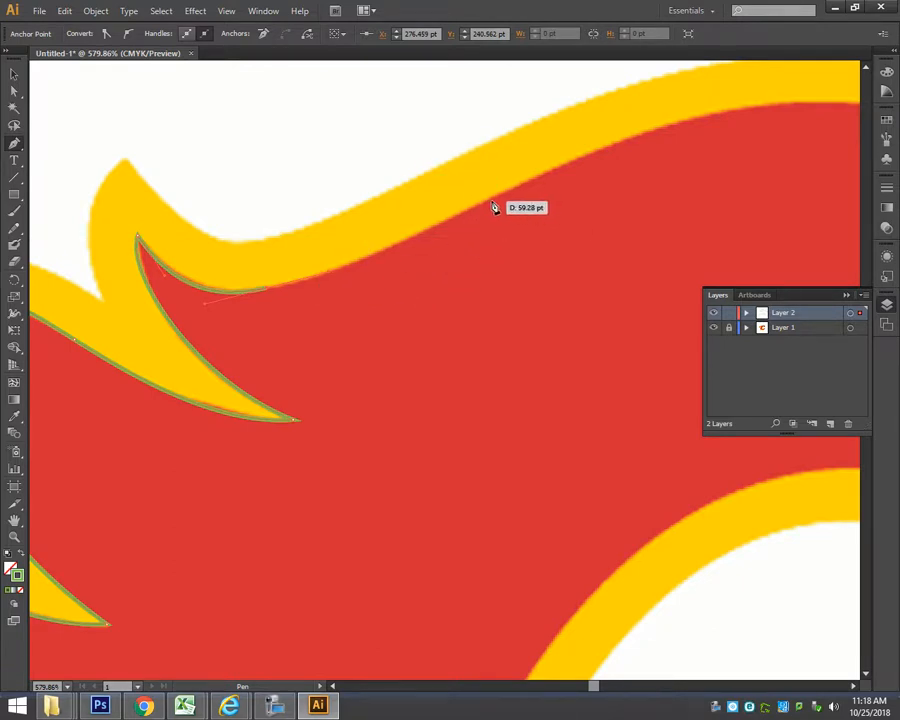
Continue the path up the sloping inner edge of the yellow border to the crest of the C's red body.
mouse_move(478, 211)
mouse_down()
mouse_move(480, 259)
mouse_move(424, 254)
mouse_move(432, 271)
mouse_move(450, 279)
mouse_move(488, 198)
mouse_up()
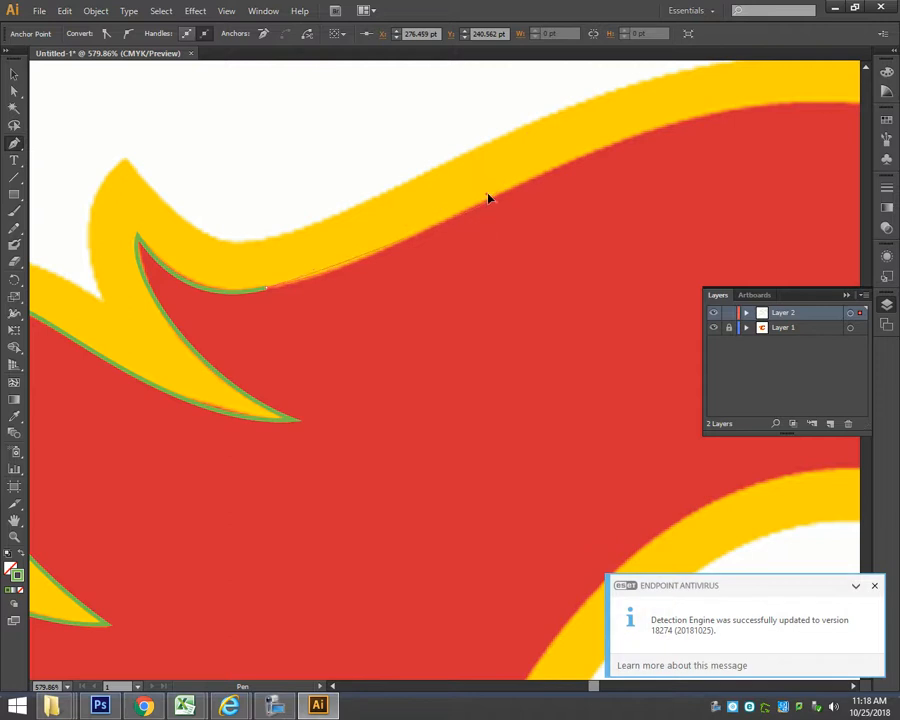
drag(368, 264, 585, 163)
drag(639, 134, 639, 124)
key(space)
drag(732, 182, 364, 231)
drag(470, 153, 612, 152)
Trace the outer curve of the C's upper arm from the crest down to its lower outer corner, ending in a corner point.
drag(604, 241, 258, 232)
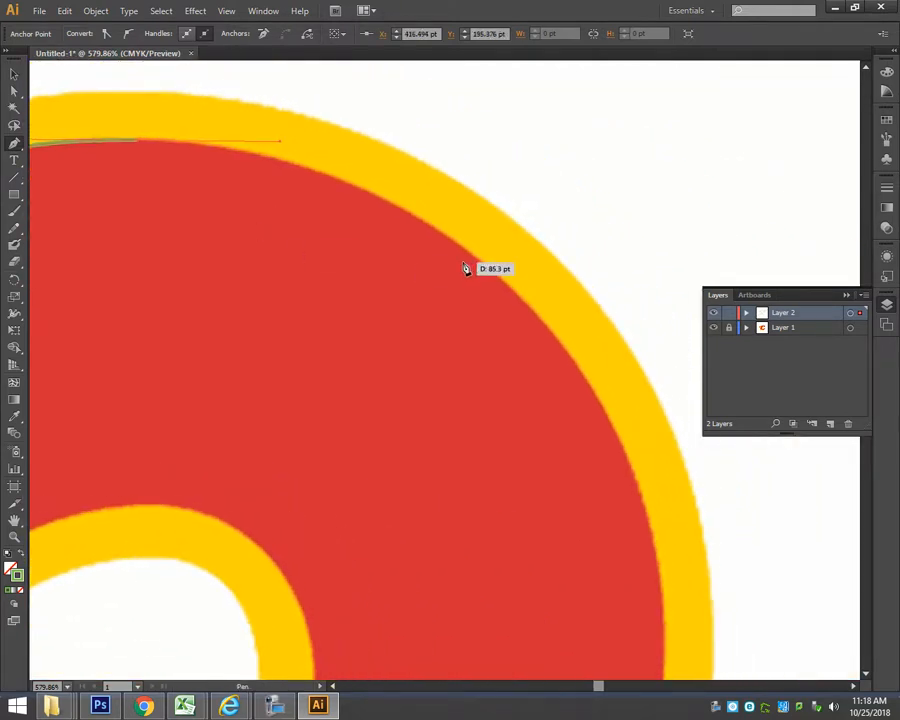
drag(473, 257, 559, 325)
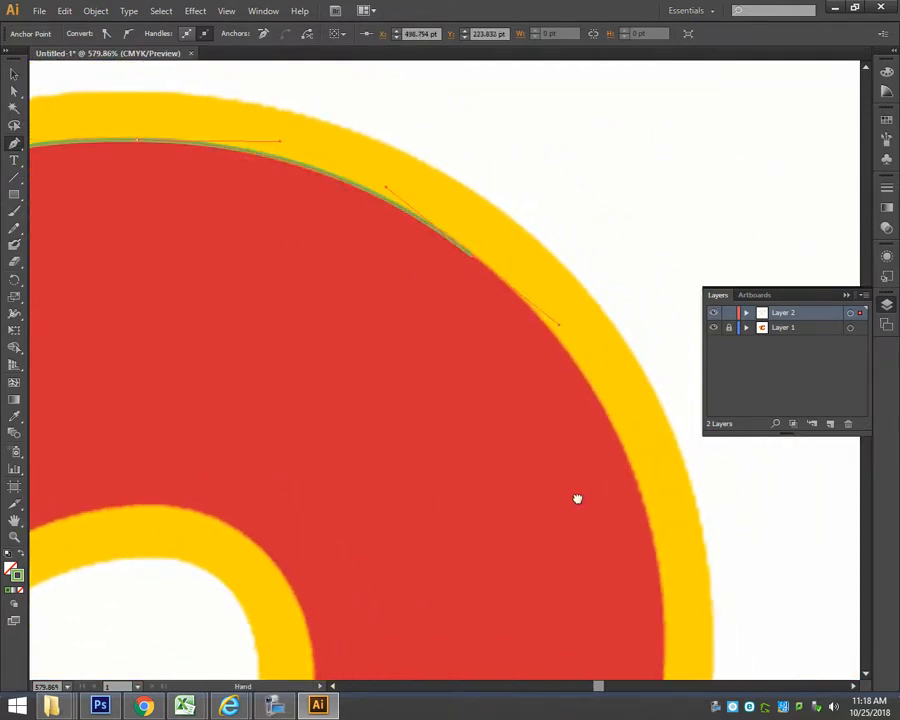
drag(577, 498, 443, 298)
drag(527, 394, 516, 557)
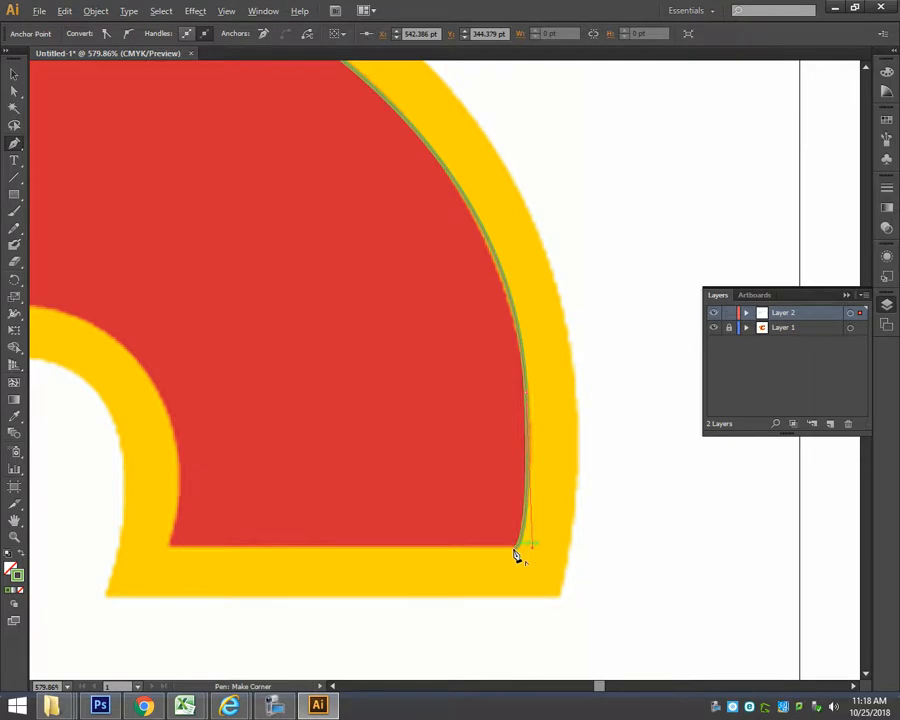
drag(600, 560, 447, 547)
drag(620, 665, 612, 607)
drag(521, 527, 490, 547)
Draw the horizontal edge of the C's upper arm to its inner corner and set a corner handle for the counter's curve.
click(168, 545)
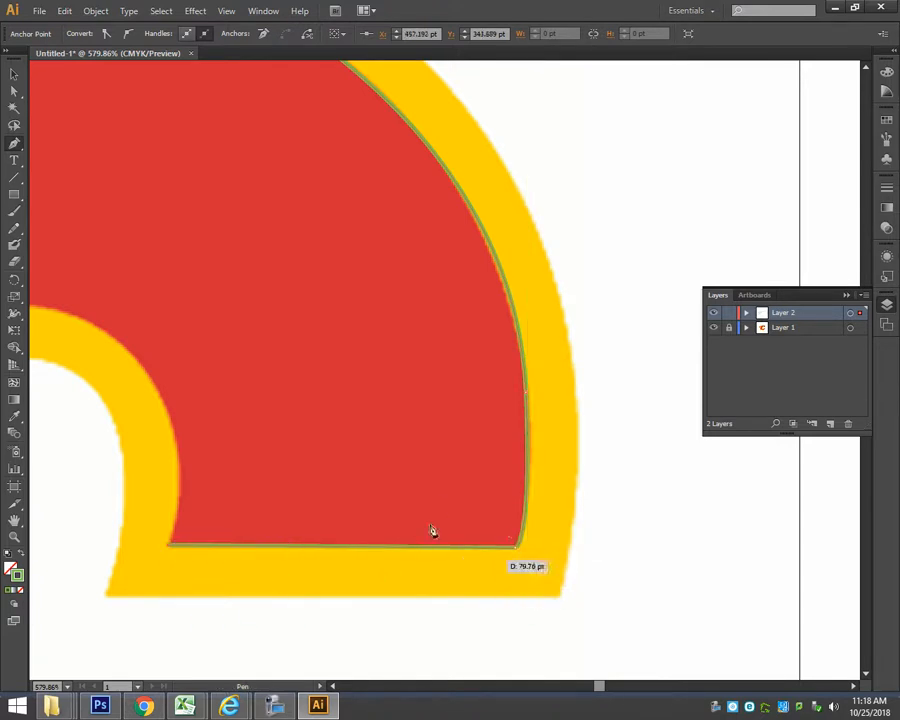
key(ctrl+z)
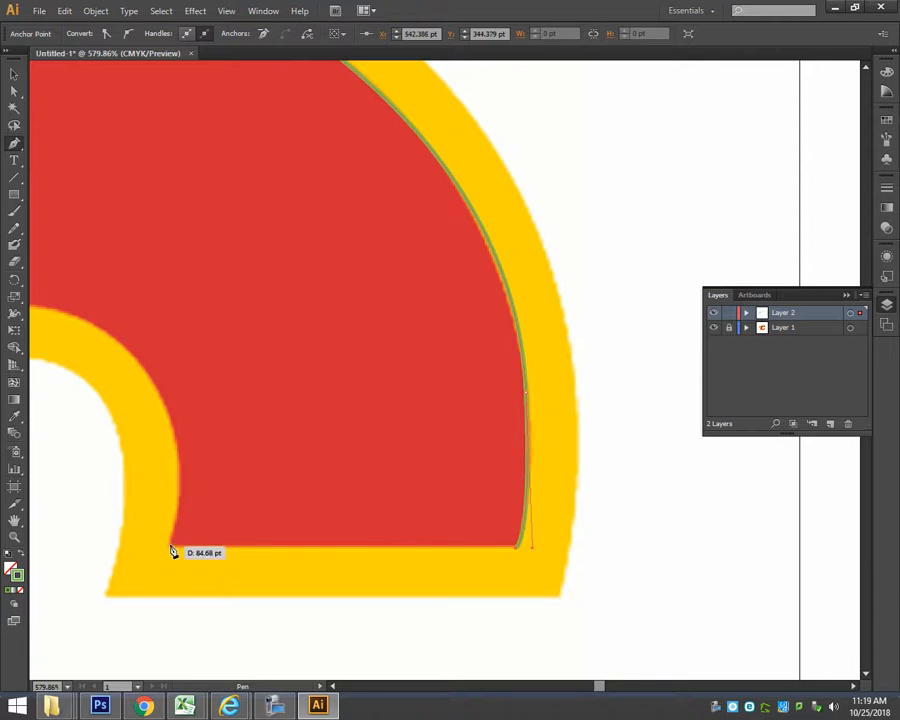
key(space)
drag(133, 525, 418, 581)
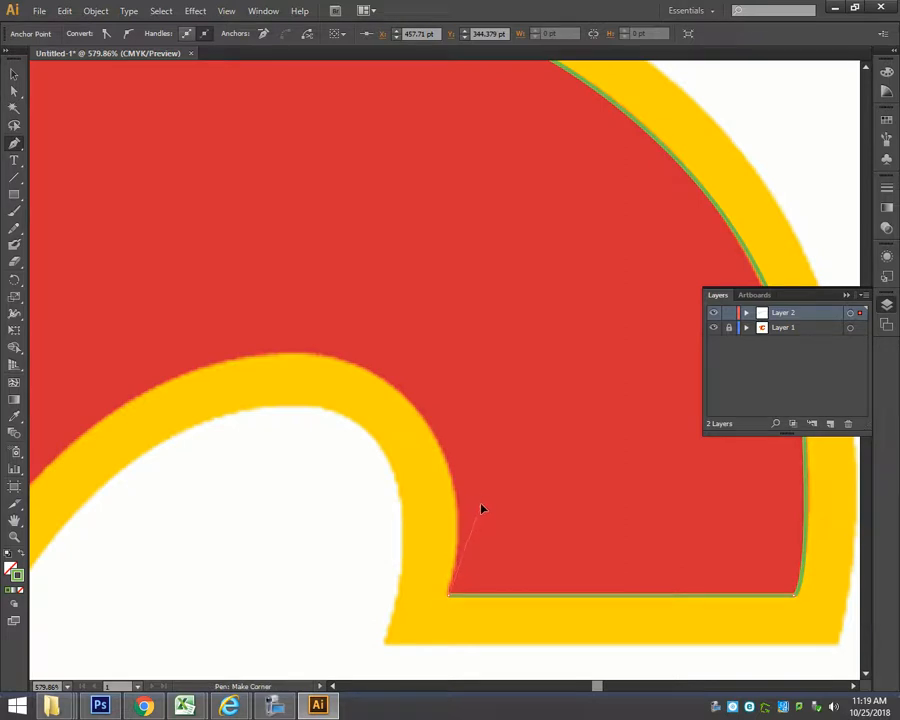
Trace the red edge around the C's counter over its crest and down to its leftmost point.
drag(302, 353, 166, 350)
drag(196, 522, 508, 259)
drag(300, 266, 219, 358)
mouse_move(273, 476)
mouse_down()
mouse_move(426, 291)
mouse_move(406, 314)
mouse_up()
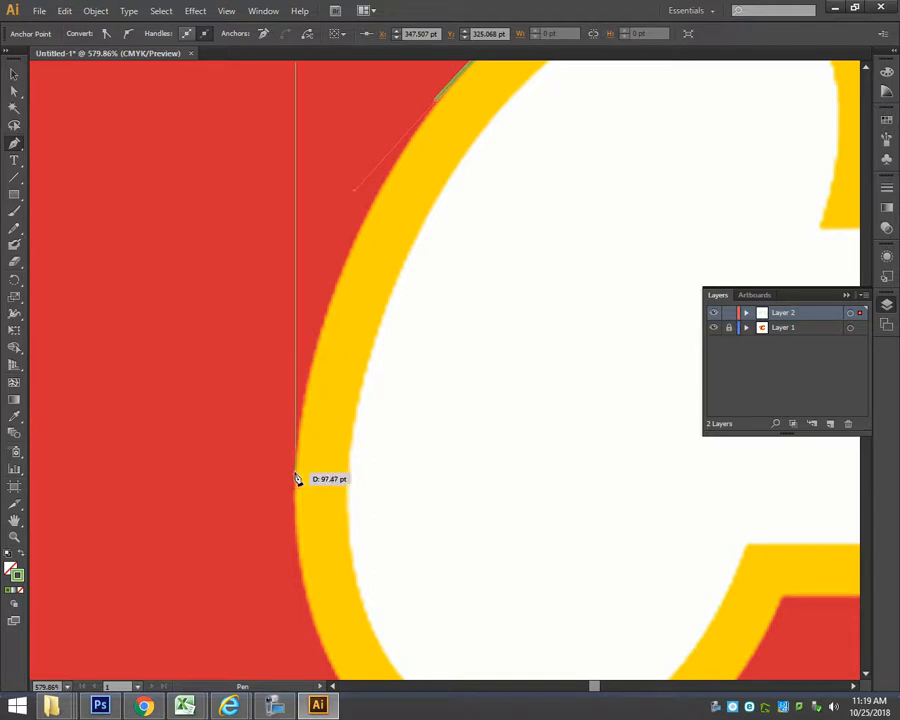
drag(297, 476, 295, 582)
Trace around the bottom of the counter and up to the inner corner of the C's lower arm.
drag(448, 606, 405, 318)
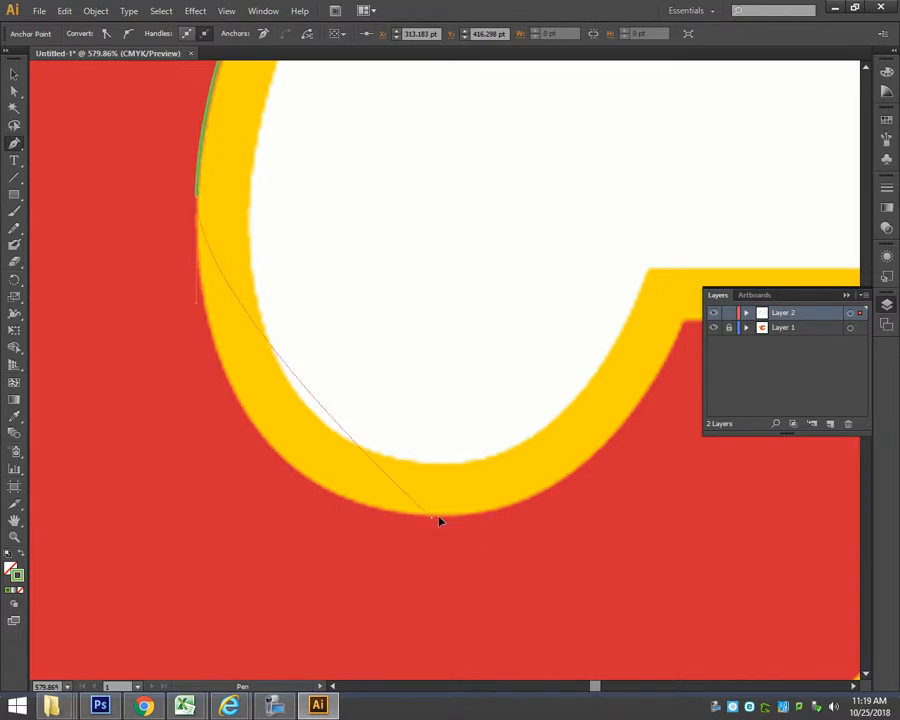
drag(431, 517, 644, 512)
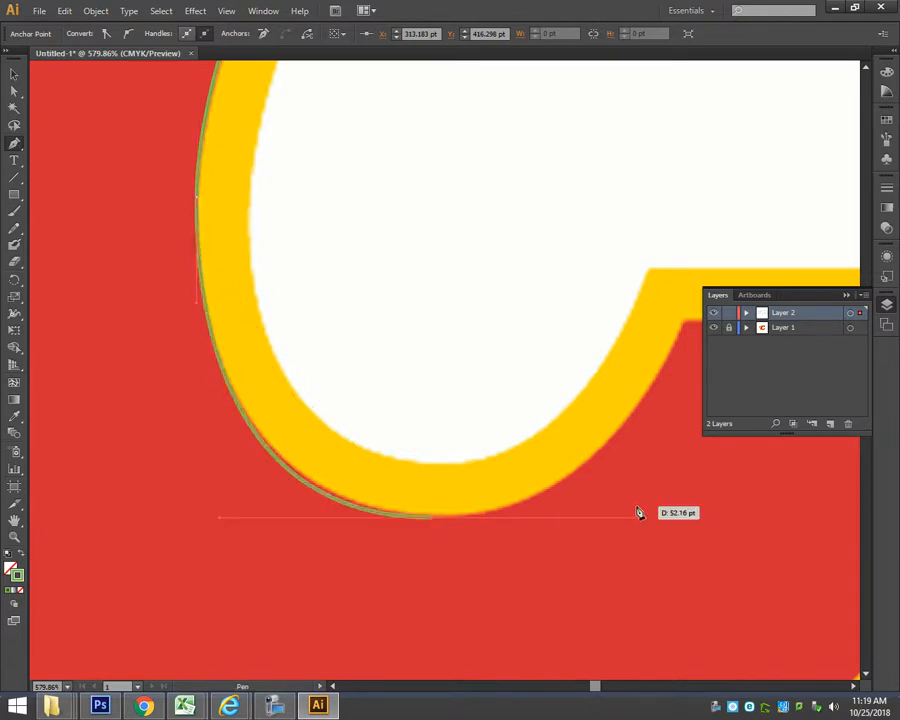
drag(488, 442, 279, 482)
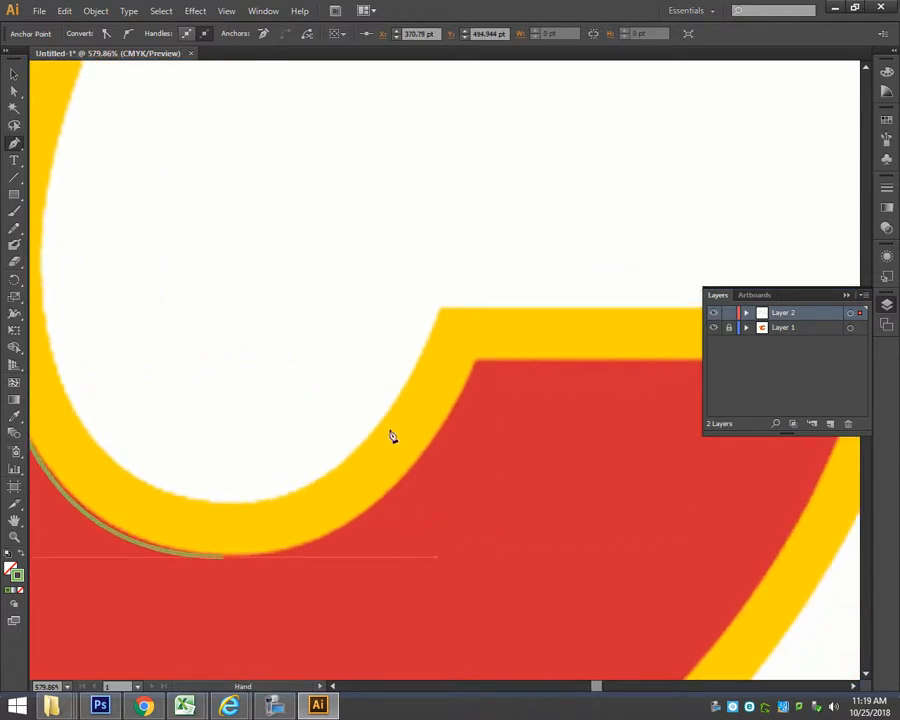
click(476, 367)
drag(523, 316, 487, 290)
Draw a horizontal edge across the top of the C's lower arm to its outer corner.
drag(565, 490, 320, 416)
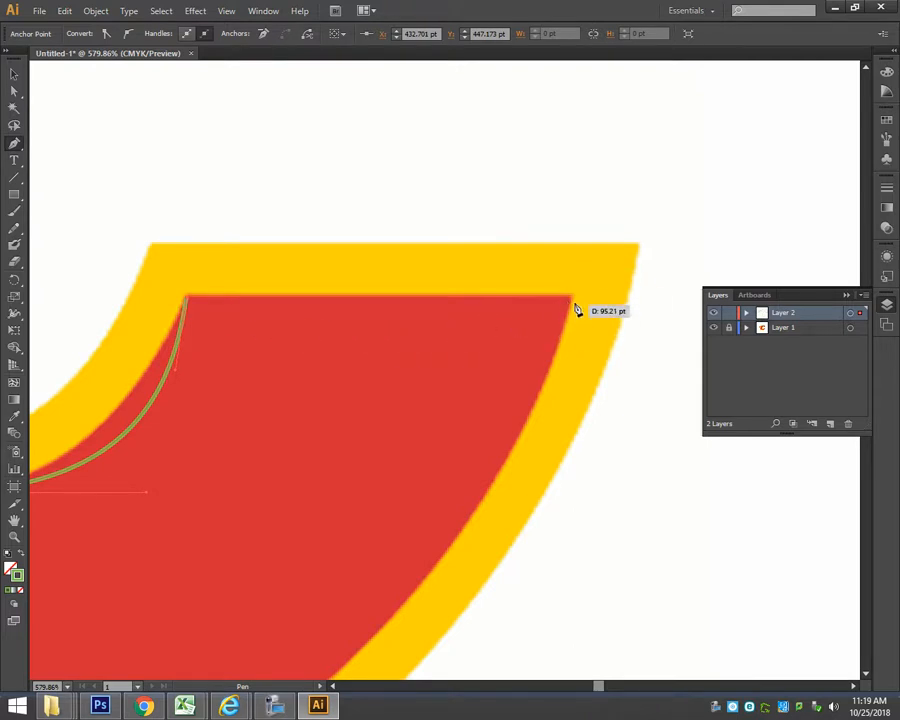
click(572, 271)
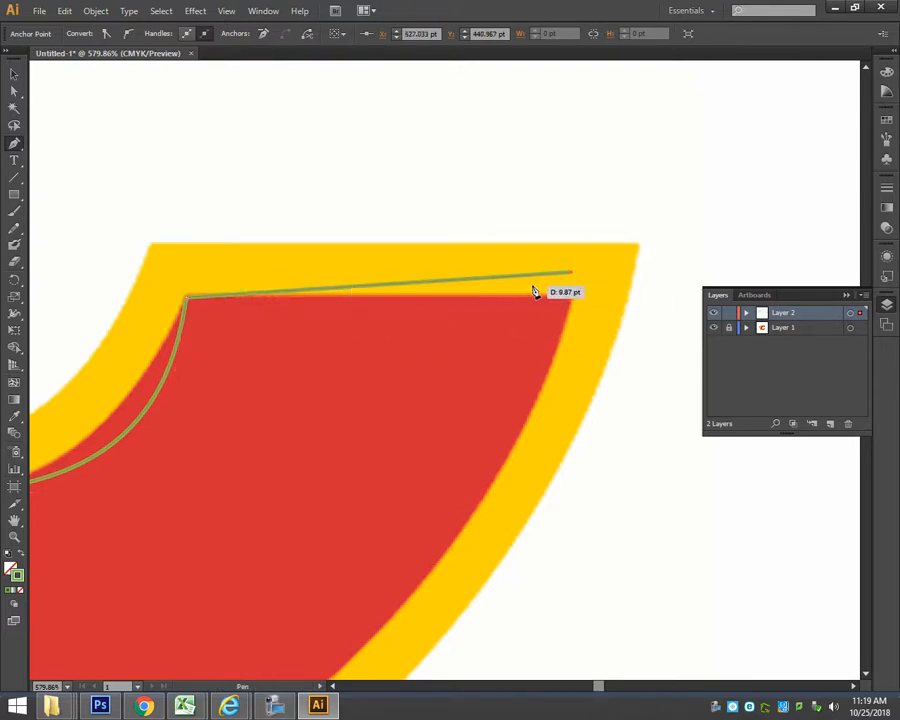
key(ctrl+z)
click(571, 297)
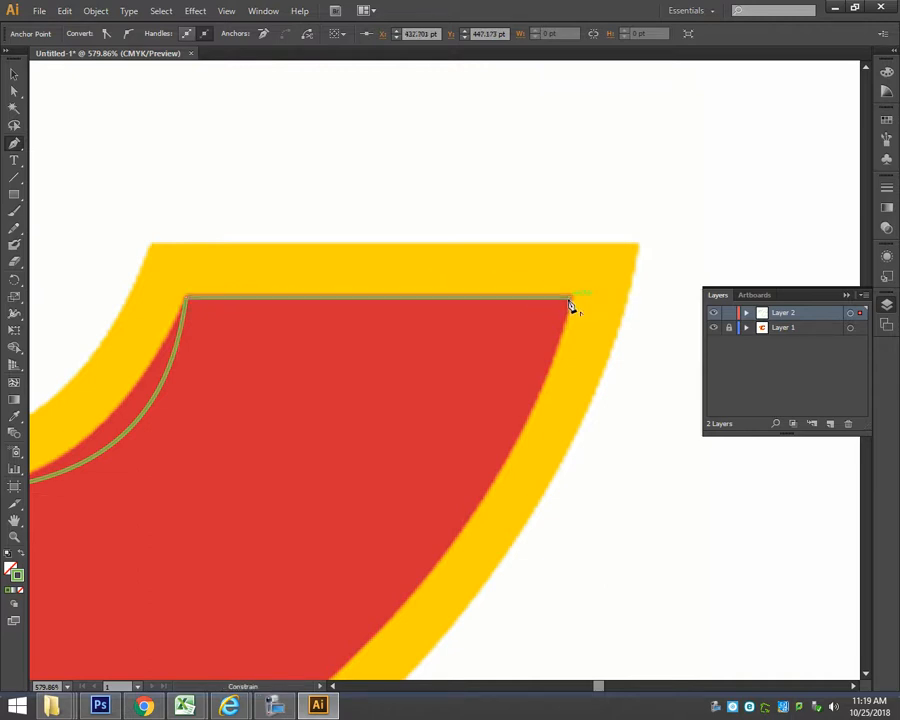
Pull a corner handle from the lower arm's outer corner and trace the outer curve to the lowest point of the C's red body.
drag(405, 384, 591, 229)
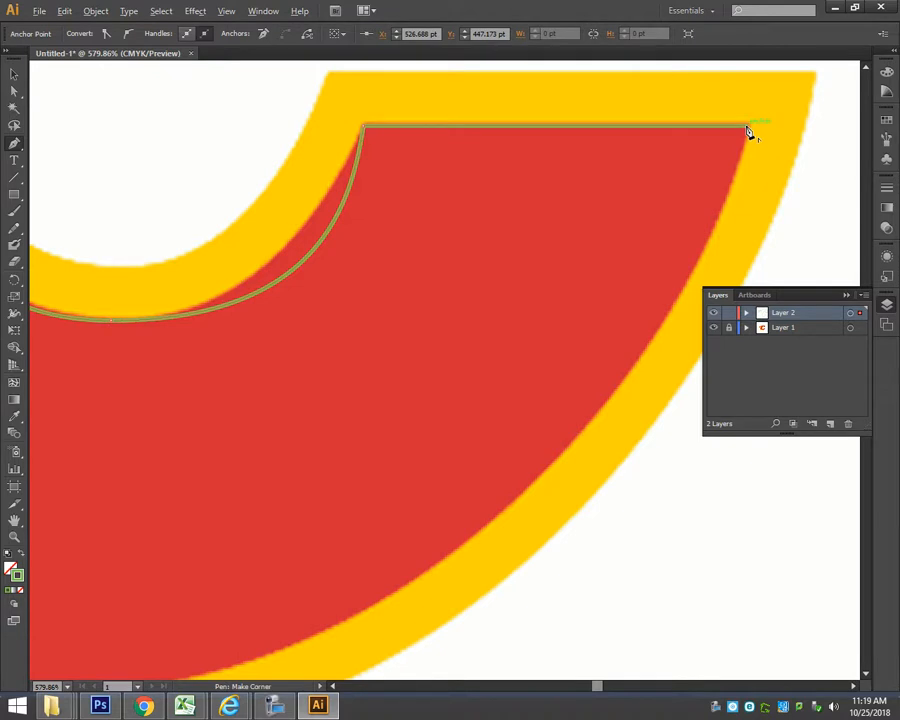
drag(715, 280, 718, 327)
drag(440, 483, 476, 401)
key(ctrl+minus)
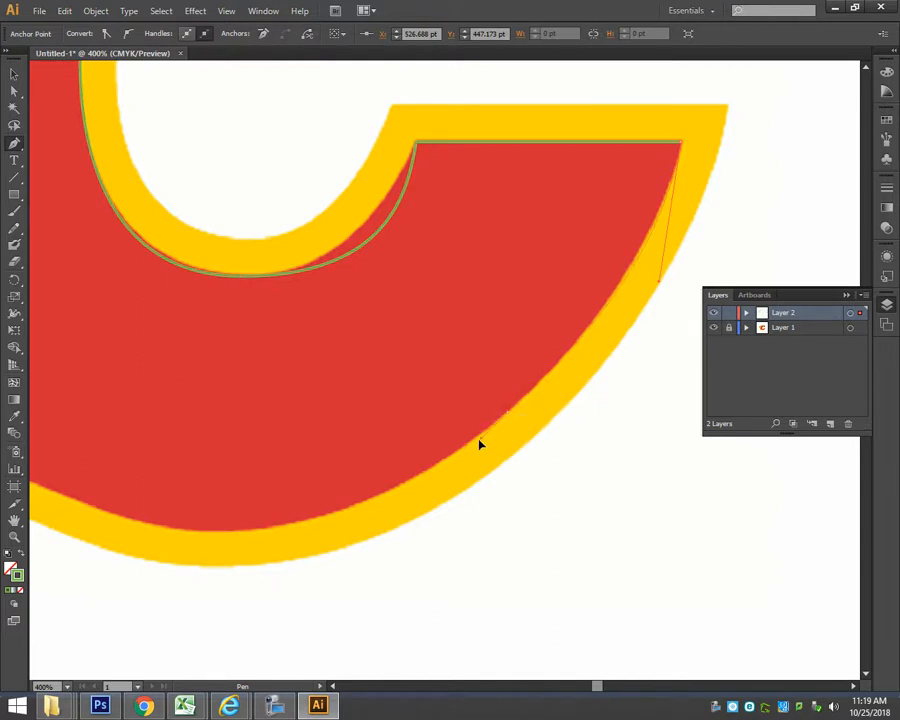
drag(463, 455, 463, 454)
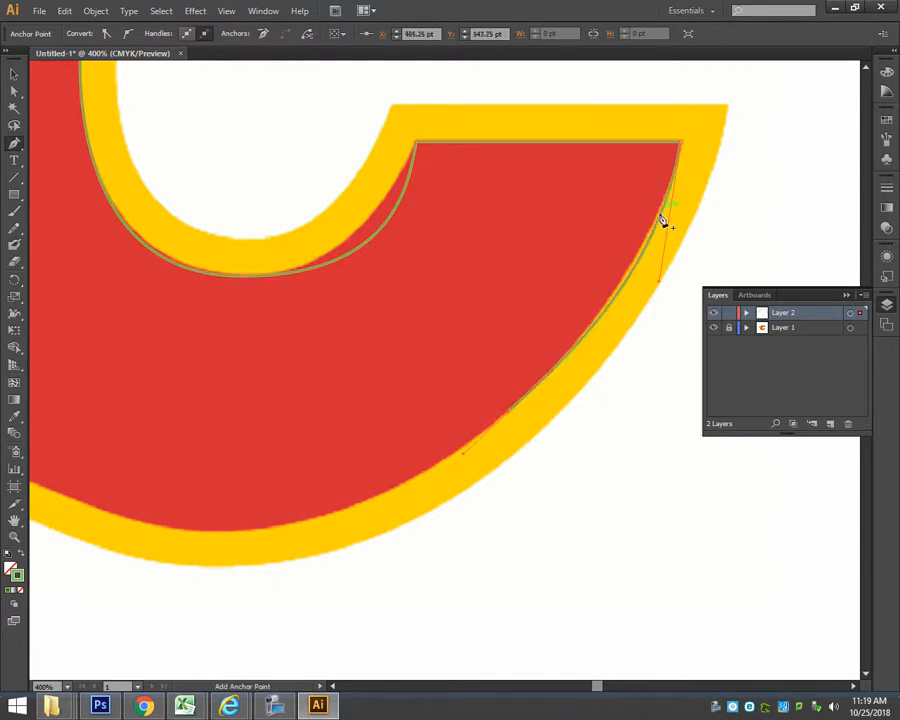
drag(213, 511, 368, 469)
drag(293, 465, 241, 464)
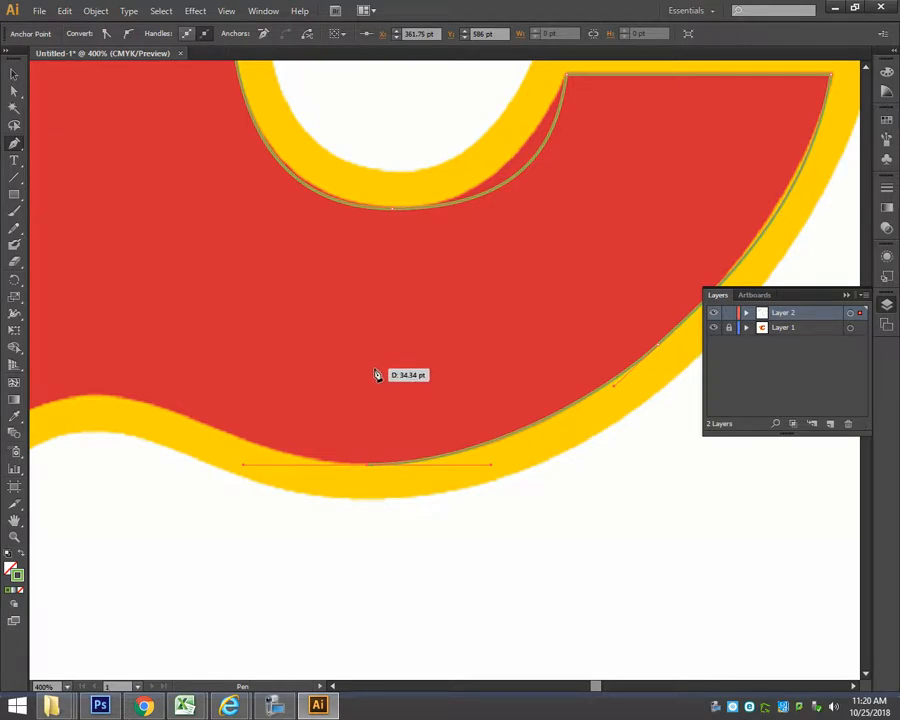
Continue the path from the red body's lowest point along its bottom edge, over the hump, to the lowest flame's tip.
key(space)
drag(311, 347, 569, 350)
click(849, 299)
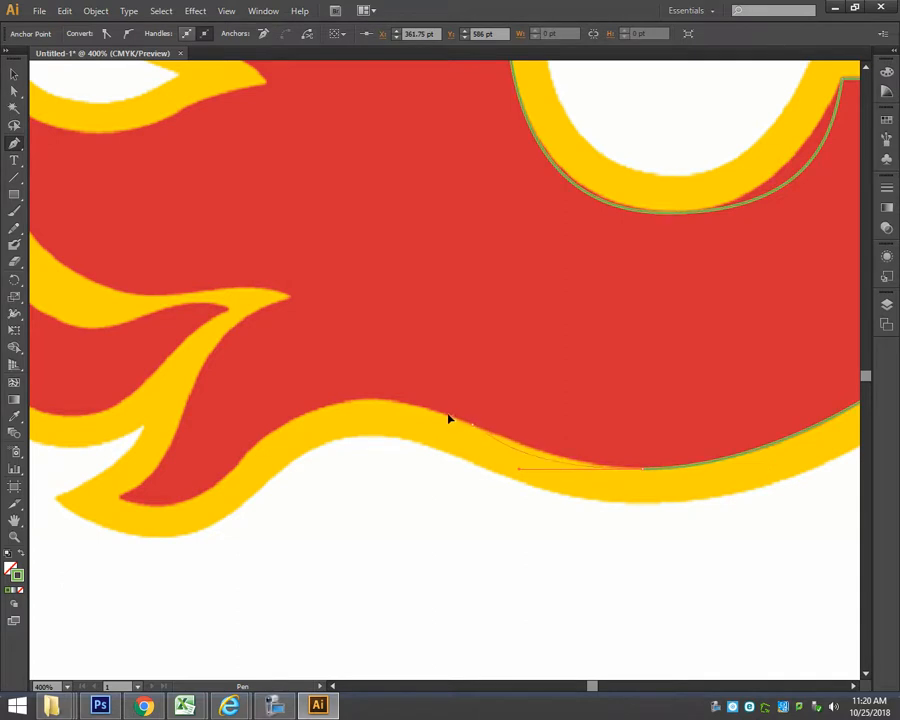
drag(431, 409, 428, 407)
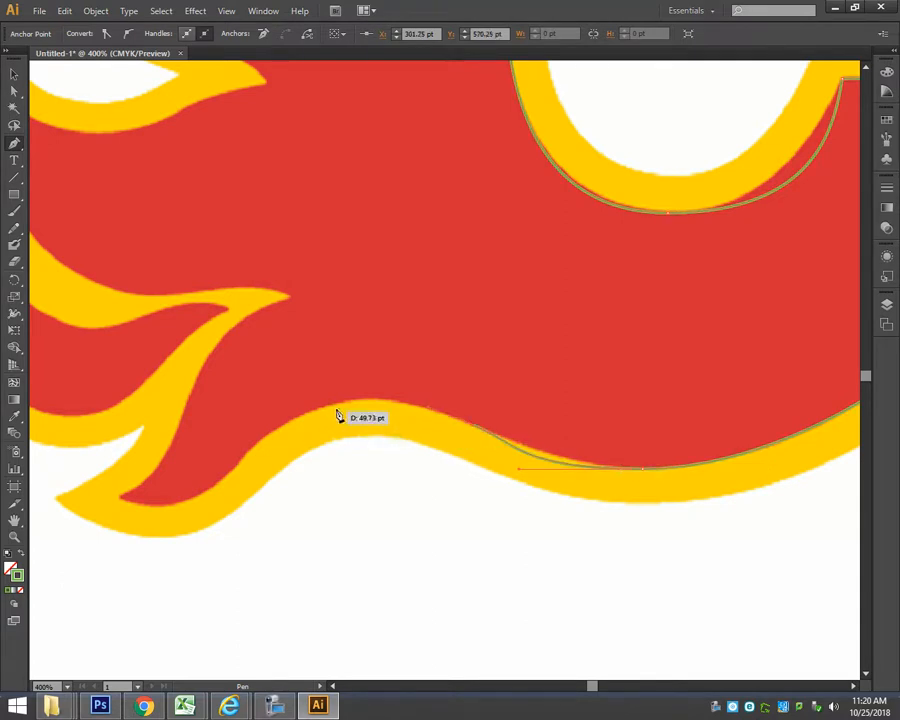
drag(363, 399, 323, 399)
drag(252, 449, 233, 468)
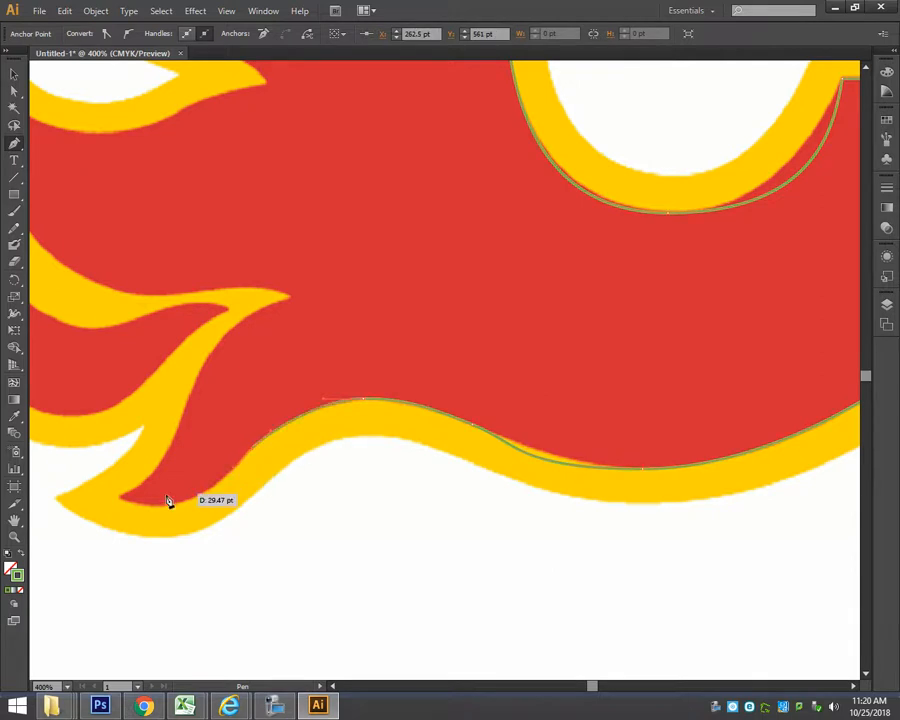
drag(74, 487, 215, 470)
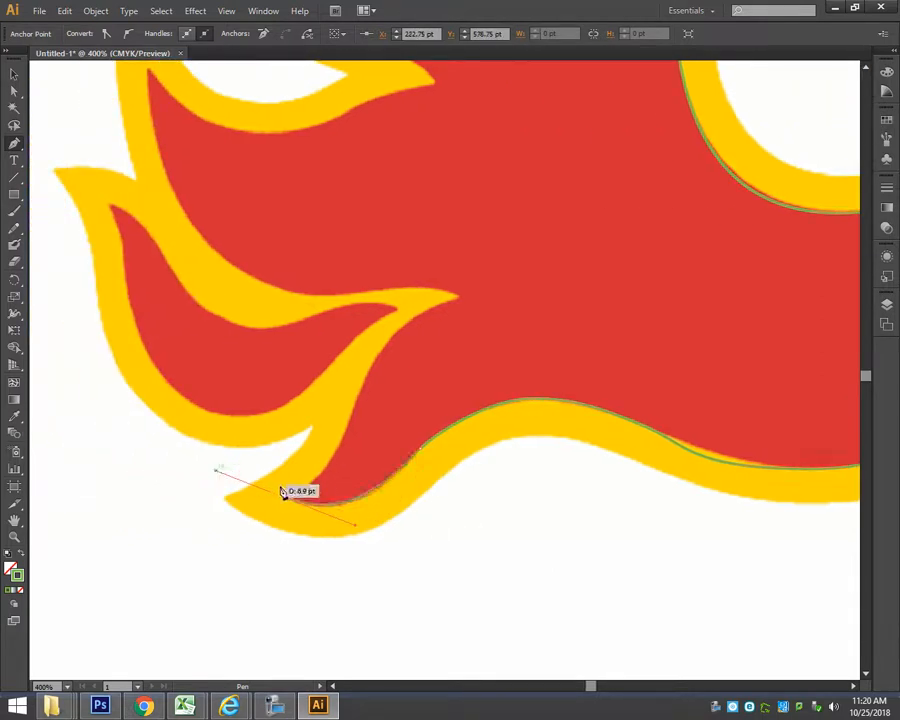
Trace the lowest flame's upper edge to the point of the yellow notch and turn back with a corner handle along the notch's top.
click(330, 492)
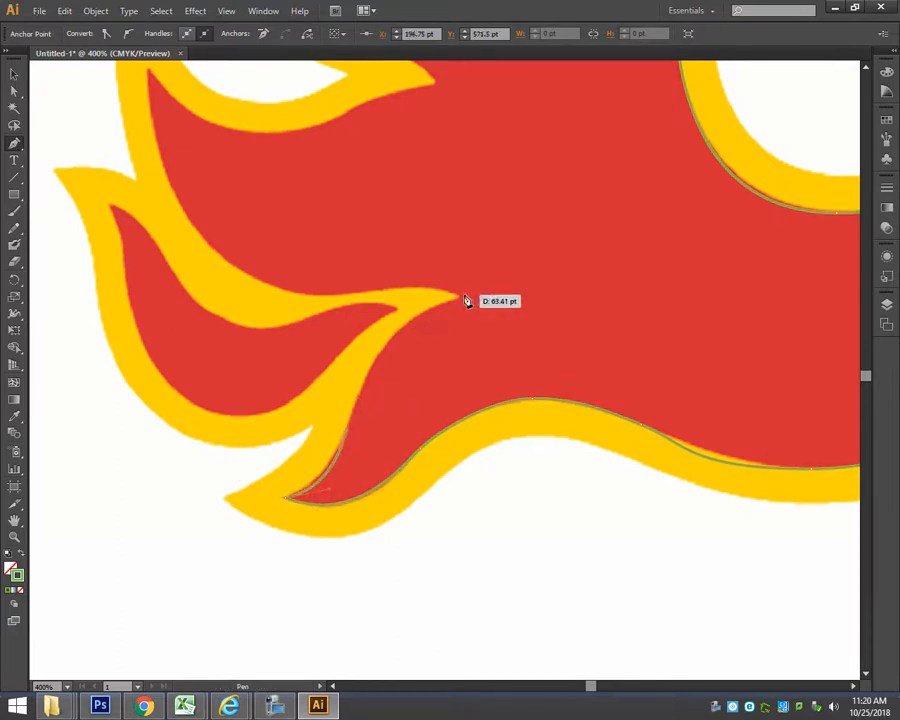
drag(541, 288, 557, 274)
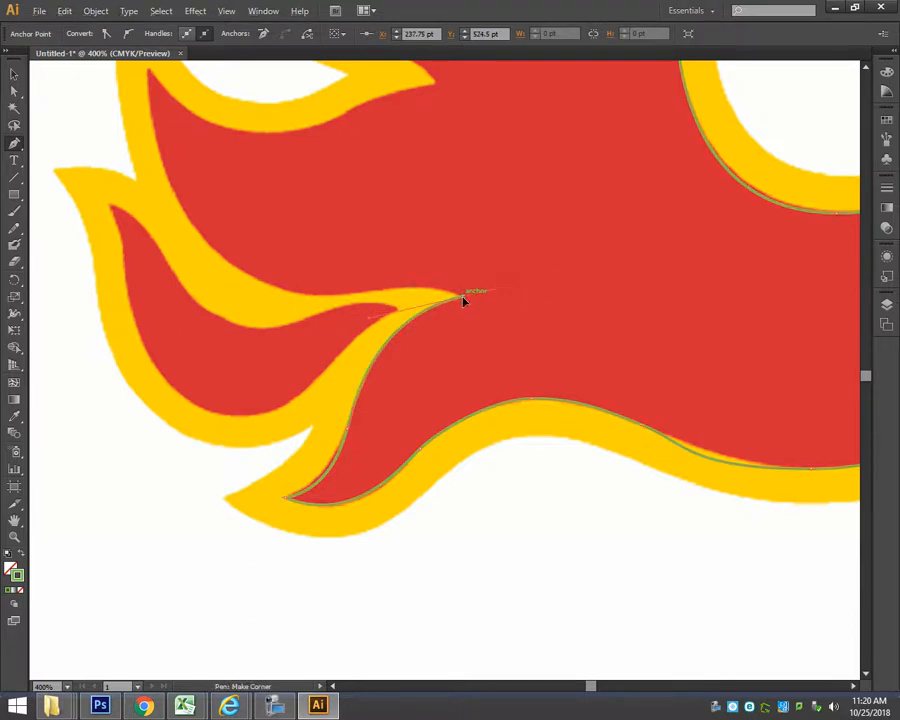
drag(453, 277, 438, 265)
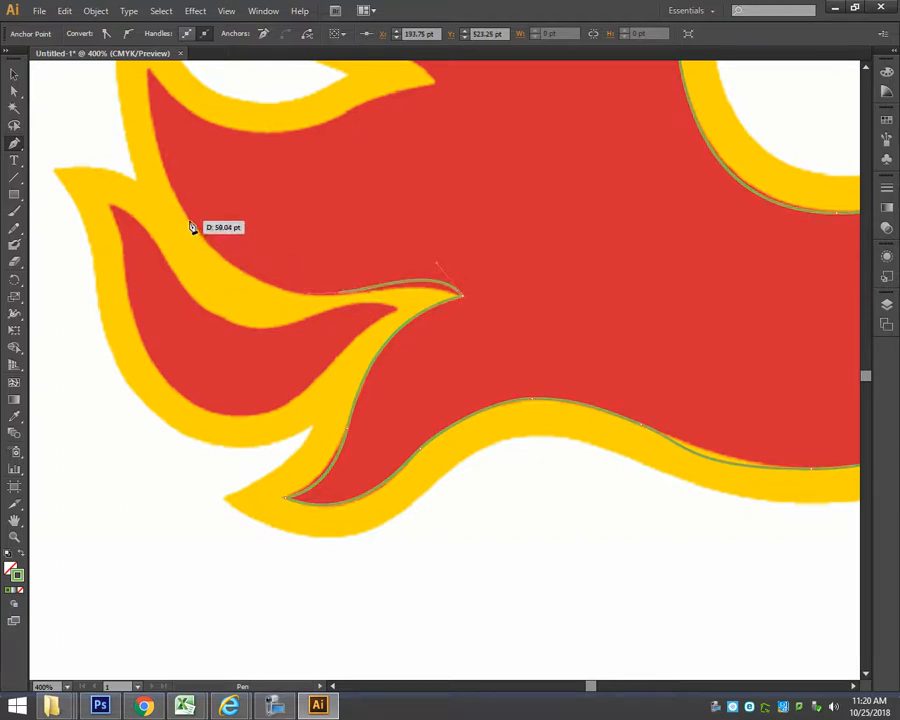
drag(190, 223, 152, 148)
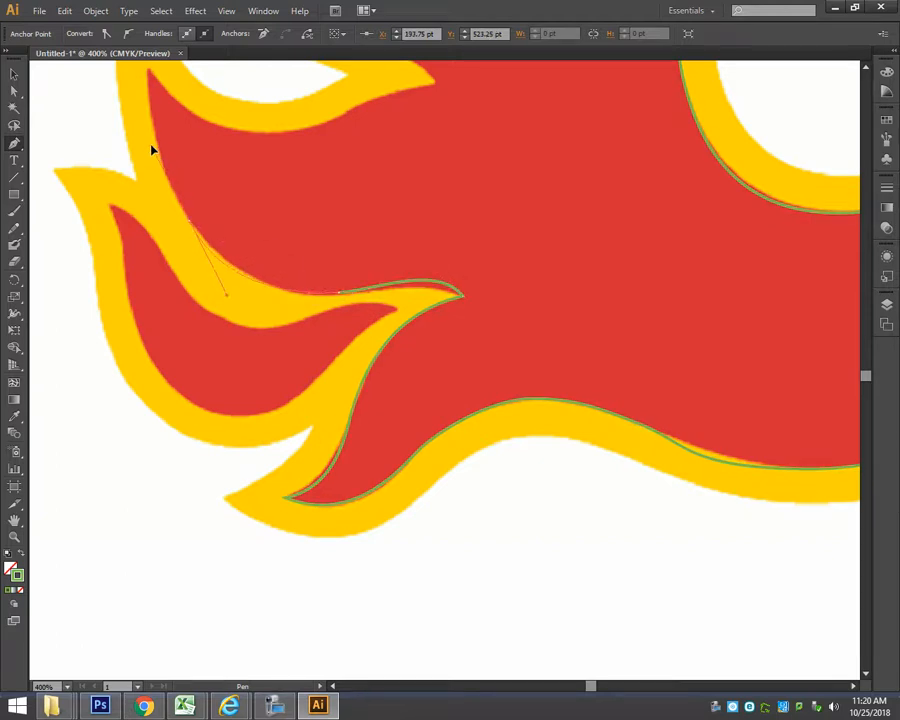
drag(237, 196, 247, 284)
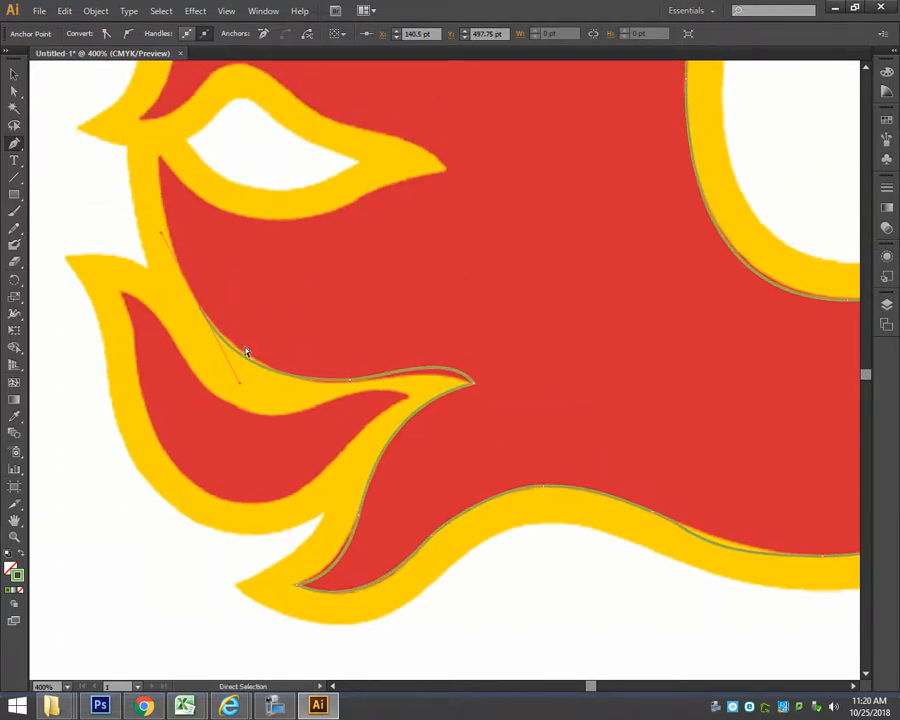
key(ctrl+z)
Trace the outer curve up to the tip below the white opening and along the underside of the yellow shape around it.
drag(240, 347, 191, 313)
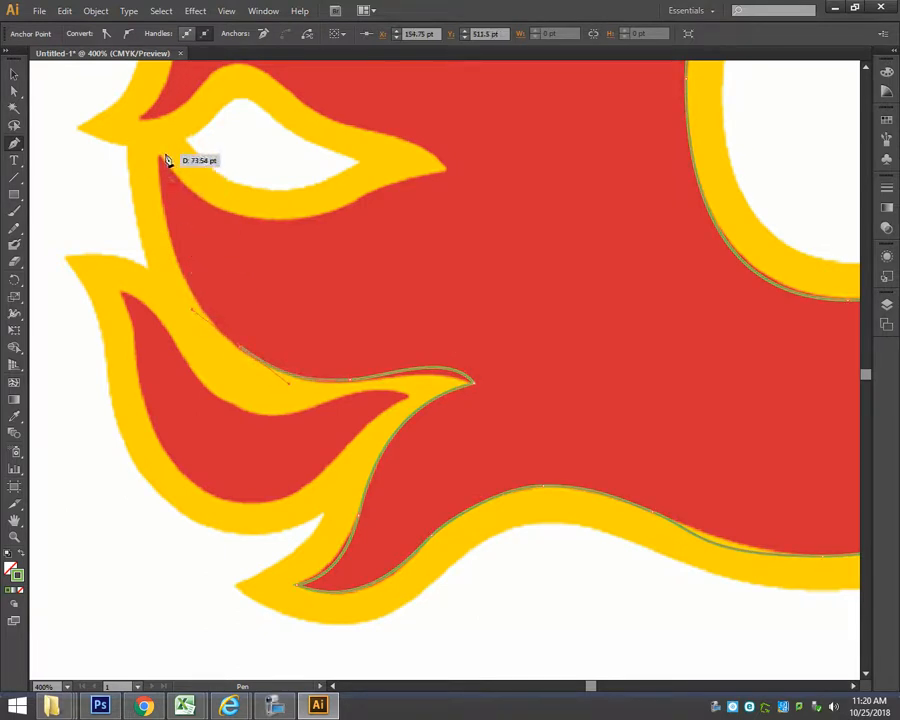
drag(167, 78, 167, 77)
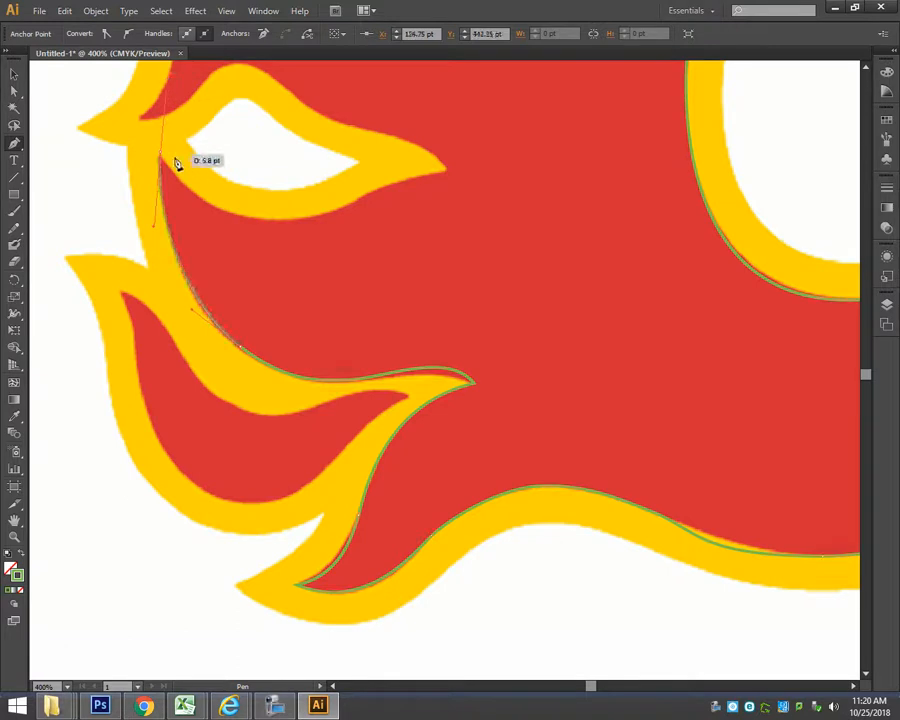
drag(161, 152, 168, 170)
drag(285, 219, 452, 176)
Trace over the top of the yellow shape around the white opening to the next flame's tip and up to that flame's crest.
key(space)
drag(435, 222, 493, 384)
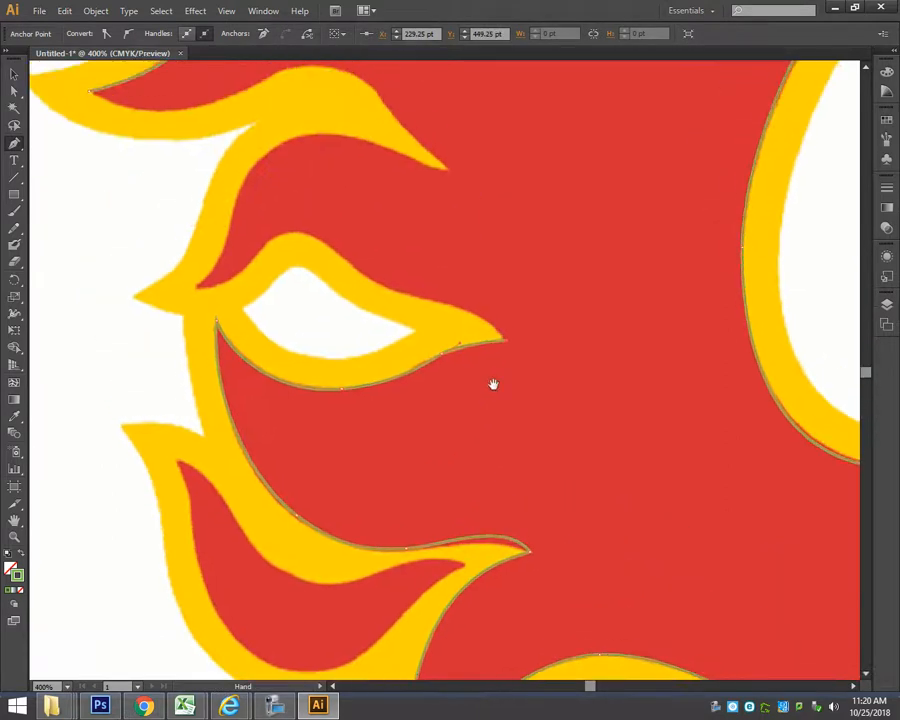
drag(505, 340, 154, 286)
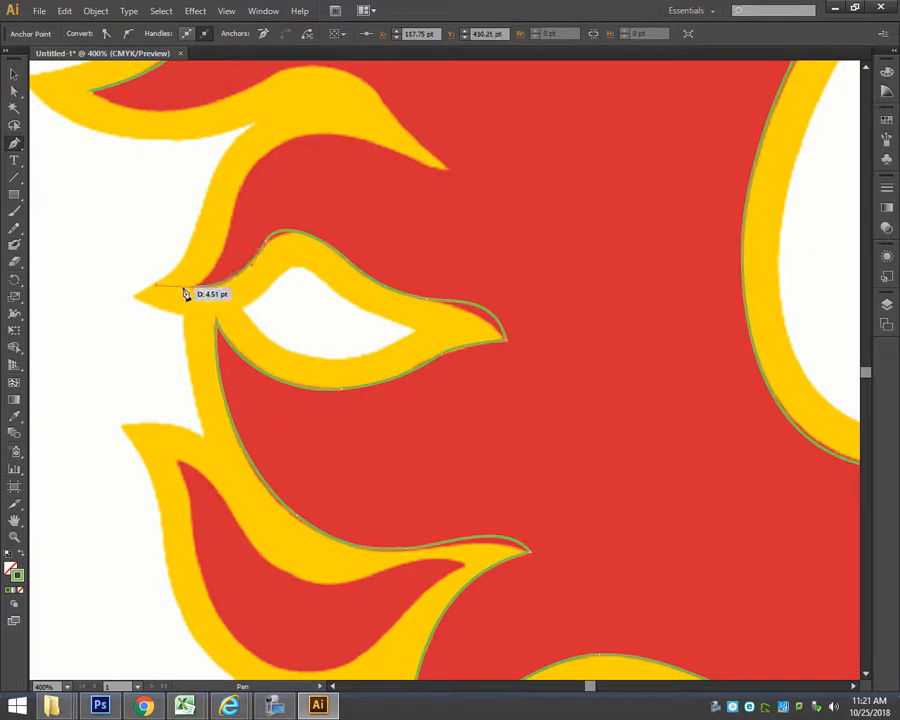
drag(221, 268, 371, 134)
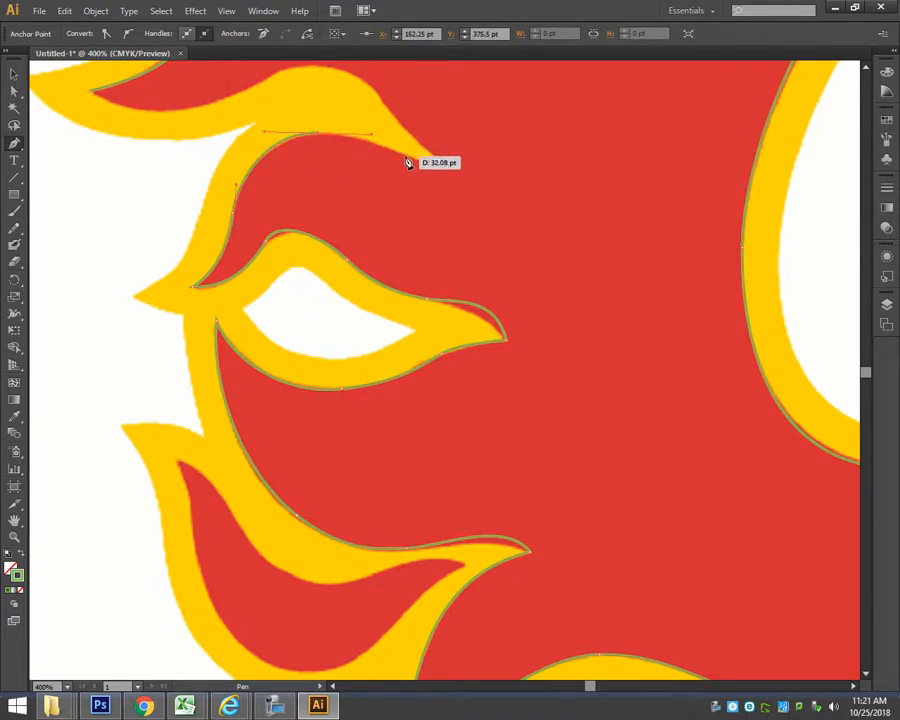
Trace around the yellow notch above the crest and back along the next flame's lower edge, closing the path at its starting tip.
drag(442, 166, 470, 445)
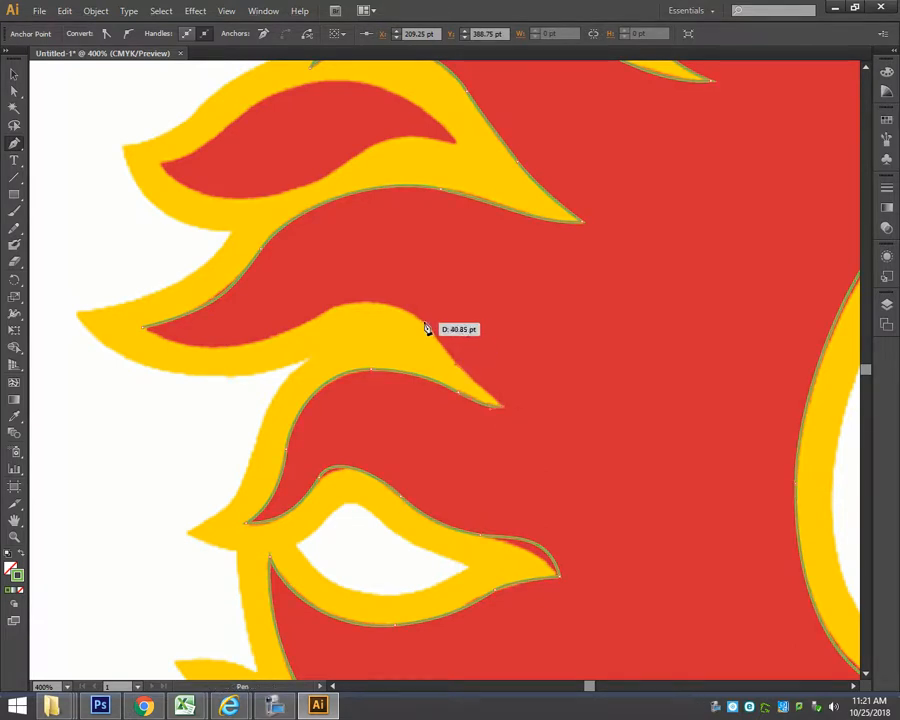
drag(425, 322, 413, 310)
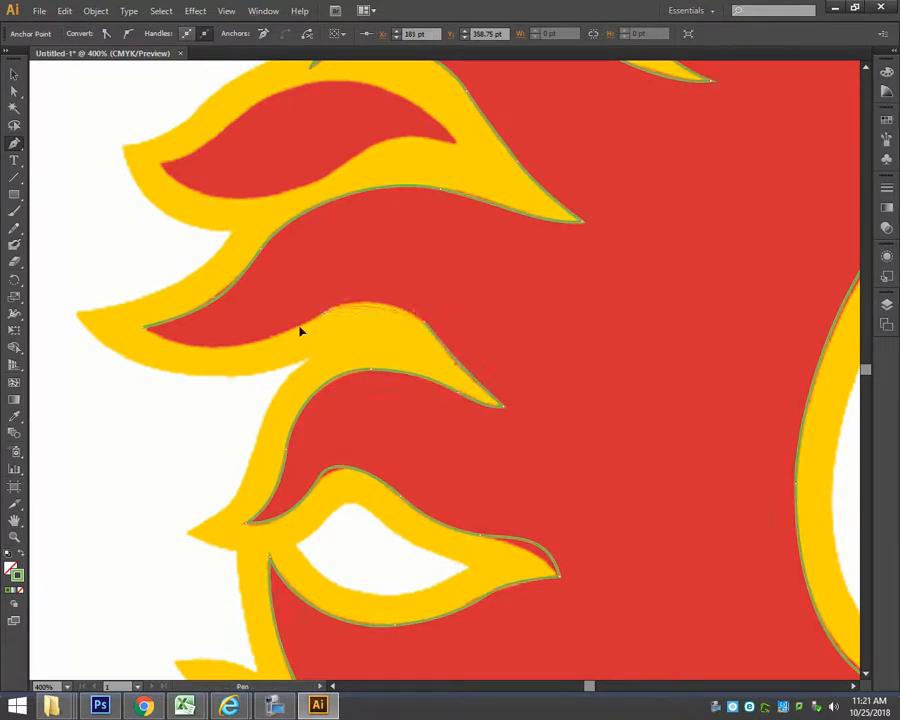
drag(300, 331, 147, 330)
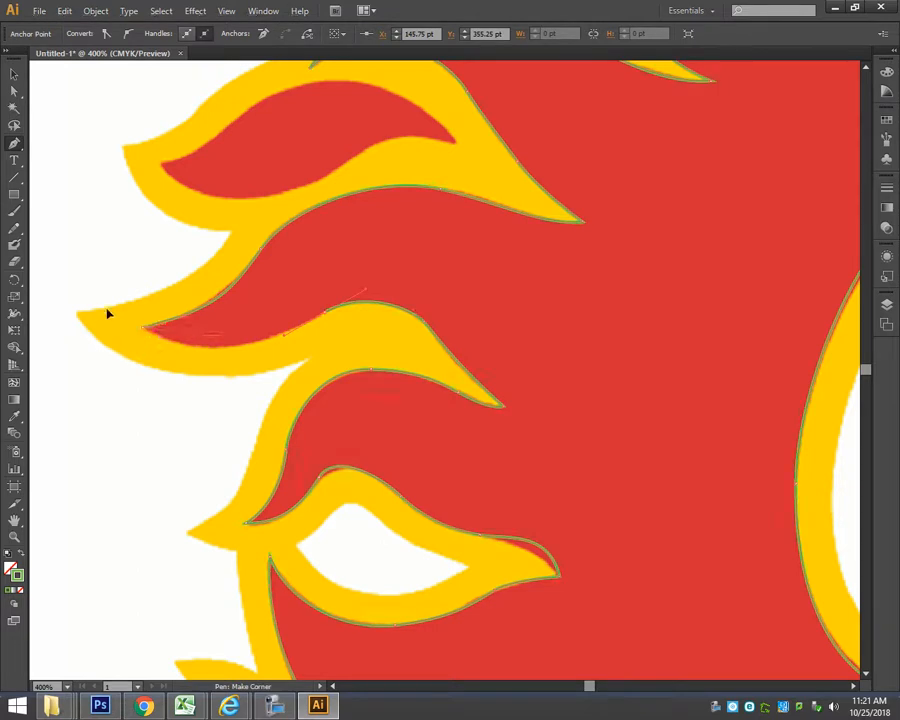
Deselect the closed path and adjust an anchor handle with Direct Selection to fit the crest above the white opening.
click(14, 92)
click(110, 124)
drag(512, 508, 505, 327)
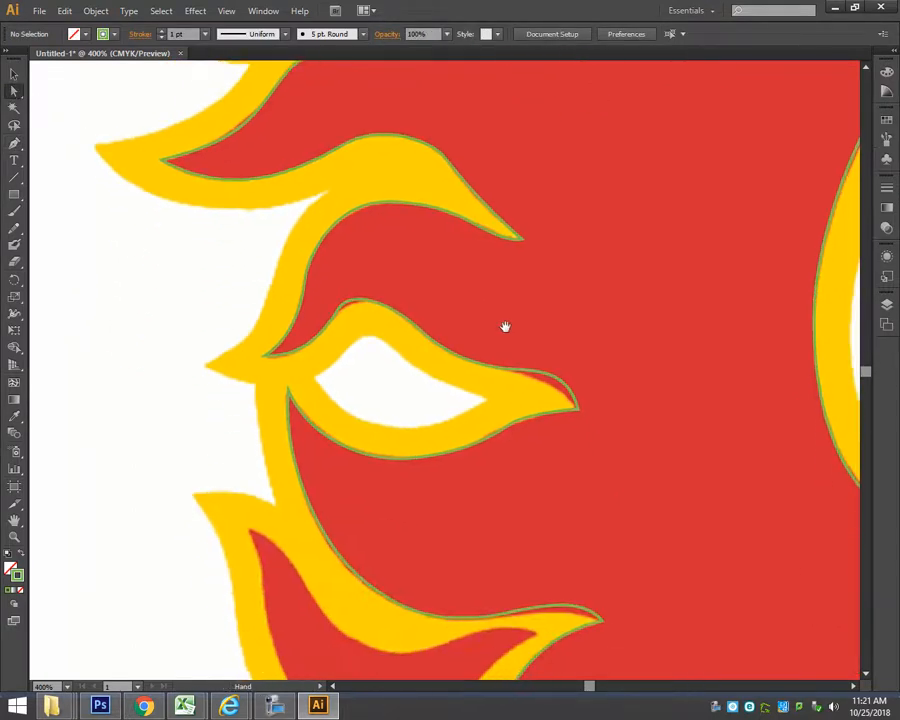
click(349, 303)
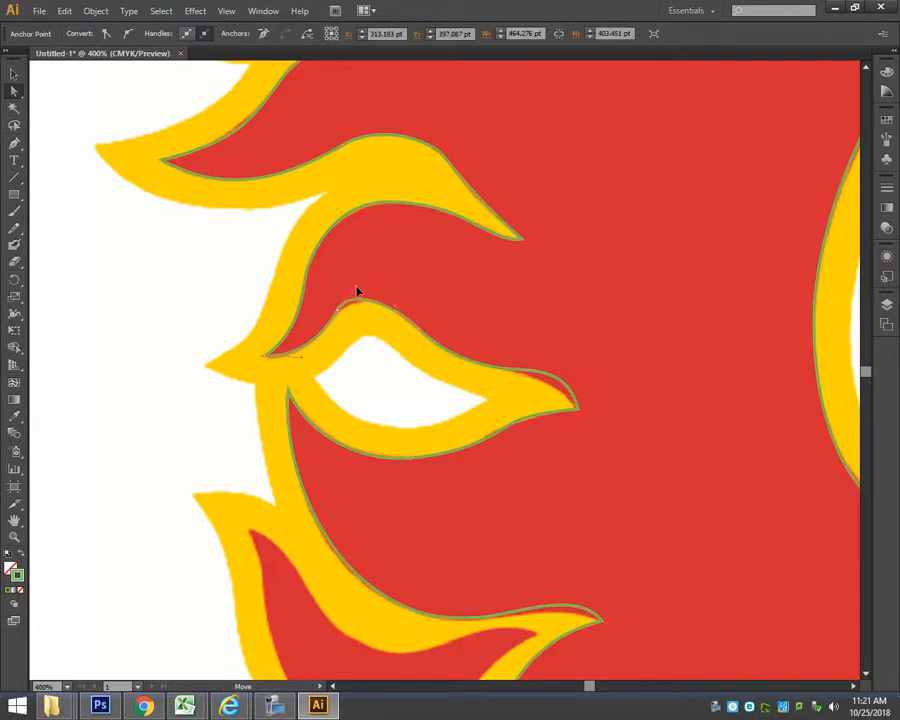
drag(338, 313, 338, 316)
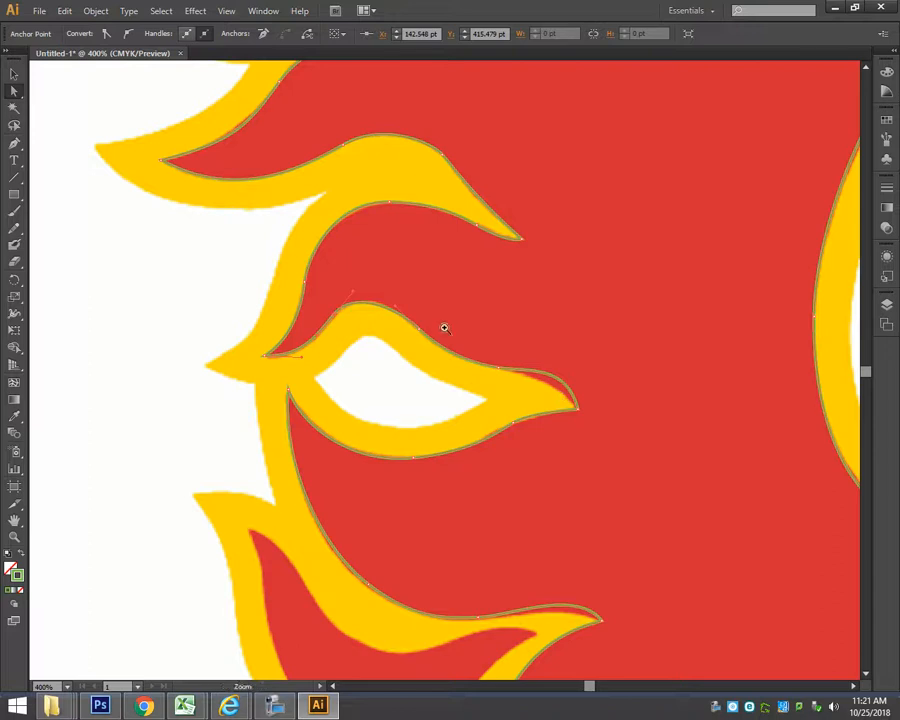
Pull in the curve handle at the yellow point beside the white opening so the path follows the red edge.
drag(450, 308, 645, 455)
click(538, 407)
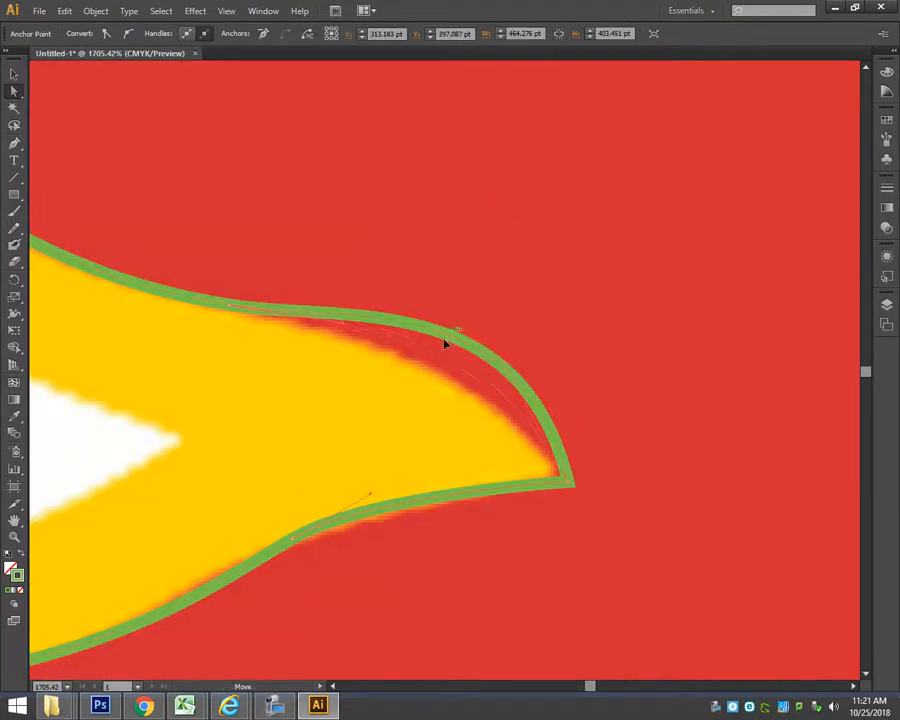
drag(485, 366, 456, 393)
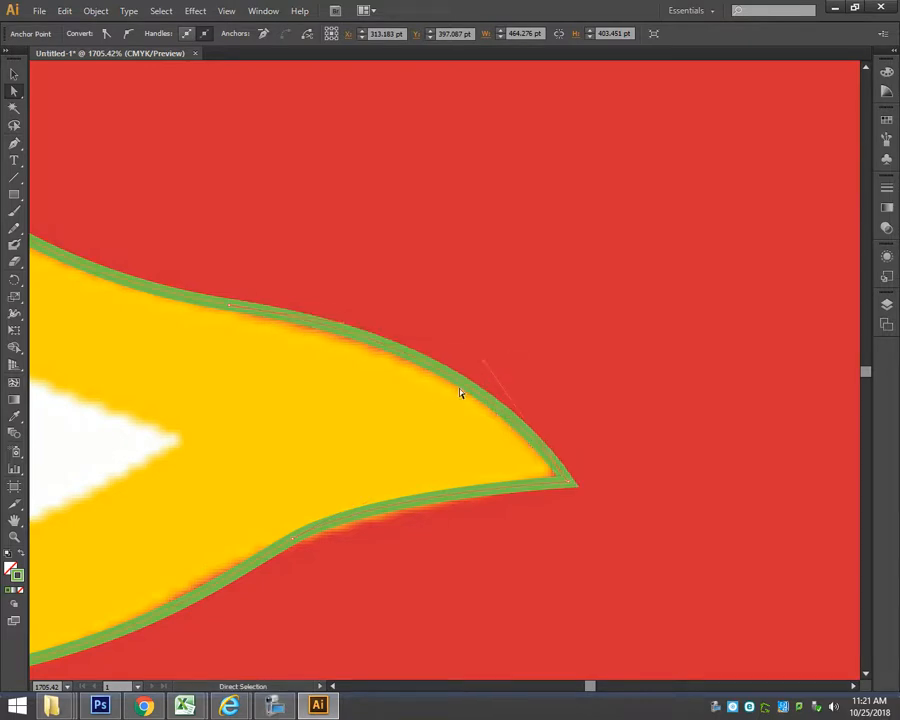
Shorten and lower the curve handle at the lowest yellow notch's point so the path hugs the notch's top edge.
key(ctrl+0)
key(z)
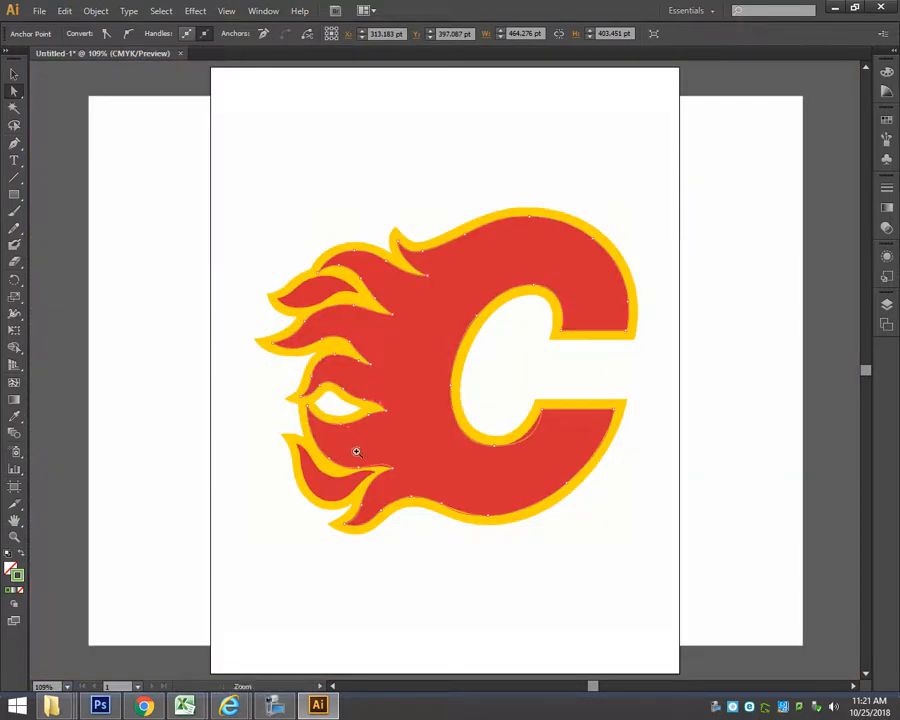
drag(356, 452, 420, 476)
key(space)
drag(280, 333, 347, 289)
click(404, 311)
click(419, 331)
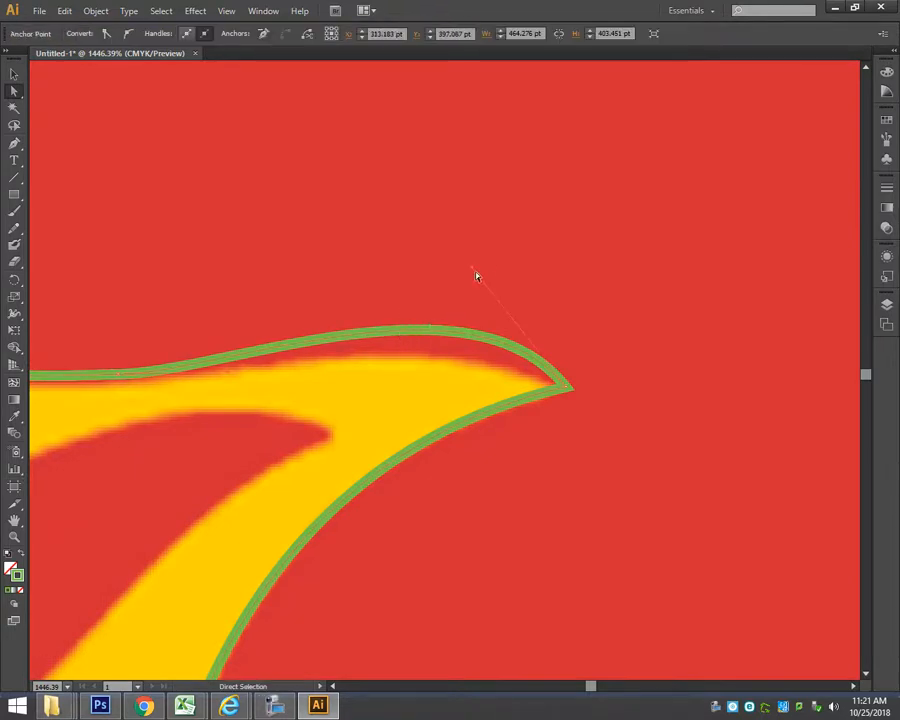
drag(472, 269, 437, 320)
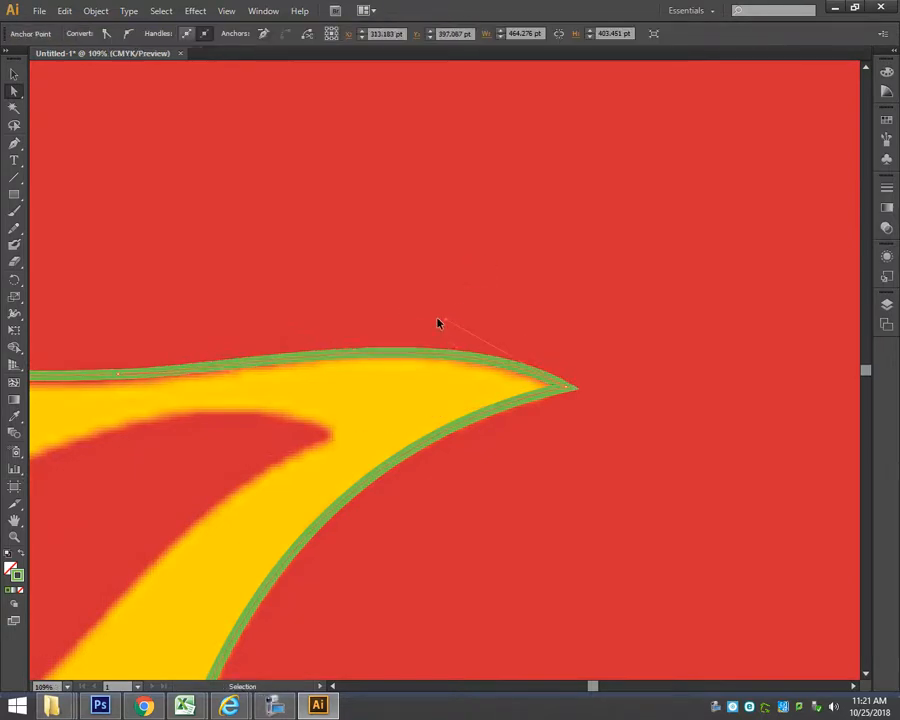
Adjust both handles of the curve between the counter's bottom and the lower arm's inner corner to fit the red edge.
key(ctrl+0)
drag(476, 381, 590, 462)
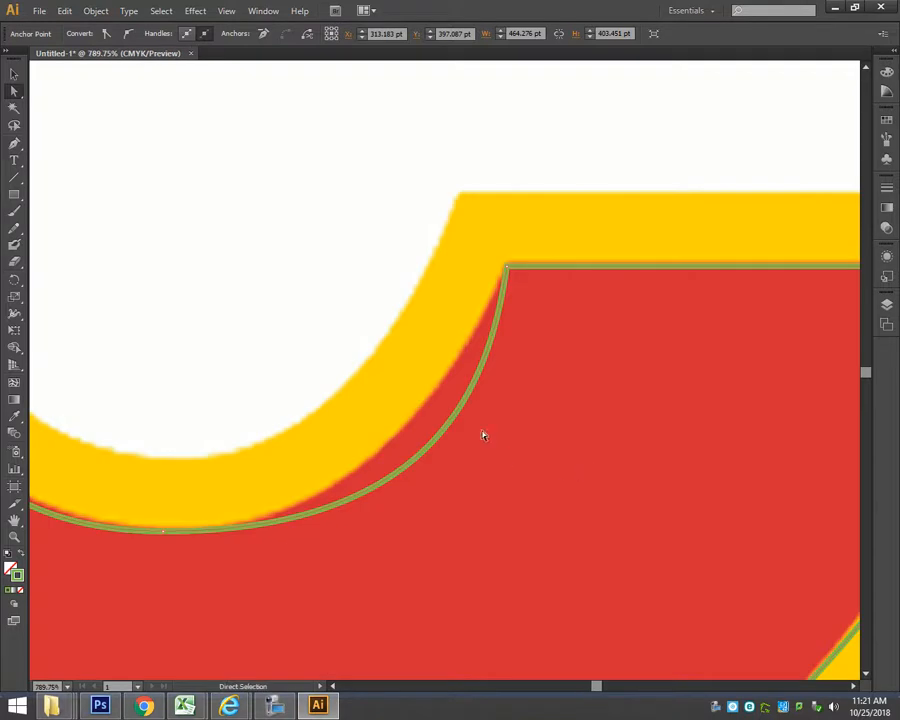
drag(460, 408, 463, 409)
drag(452, 538, 372, 542)
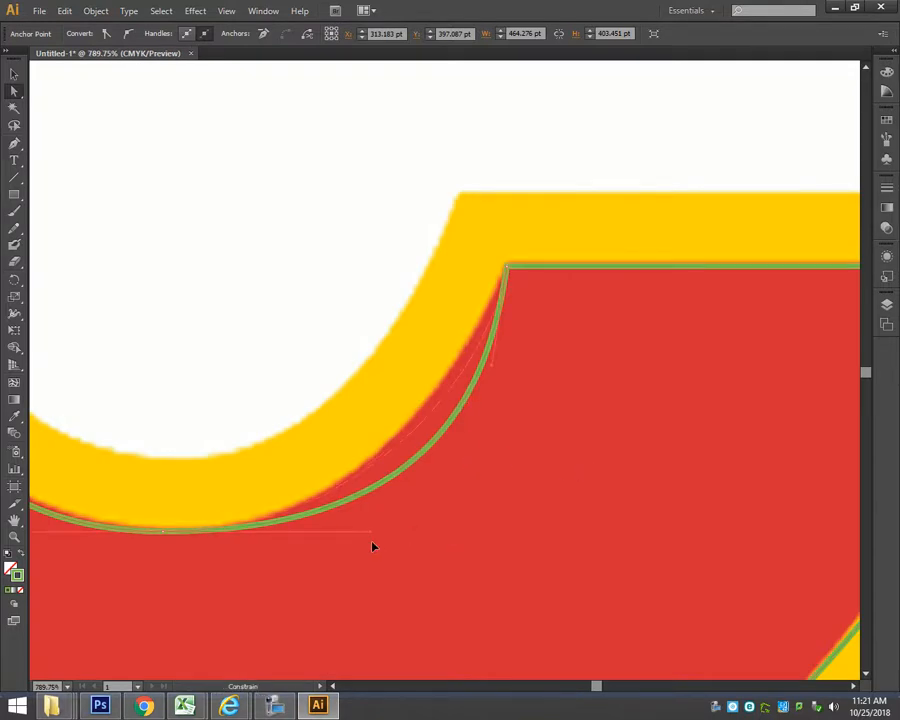
drag(490, 367, 474, 369)
Adjust both handles of the curve between the counter's leftmost and lowest points to fit the red edge.
key(space)
drag(148, 465, 440, 451)
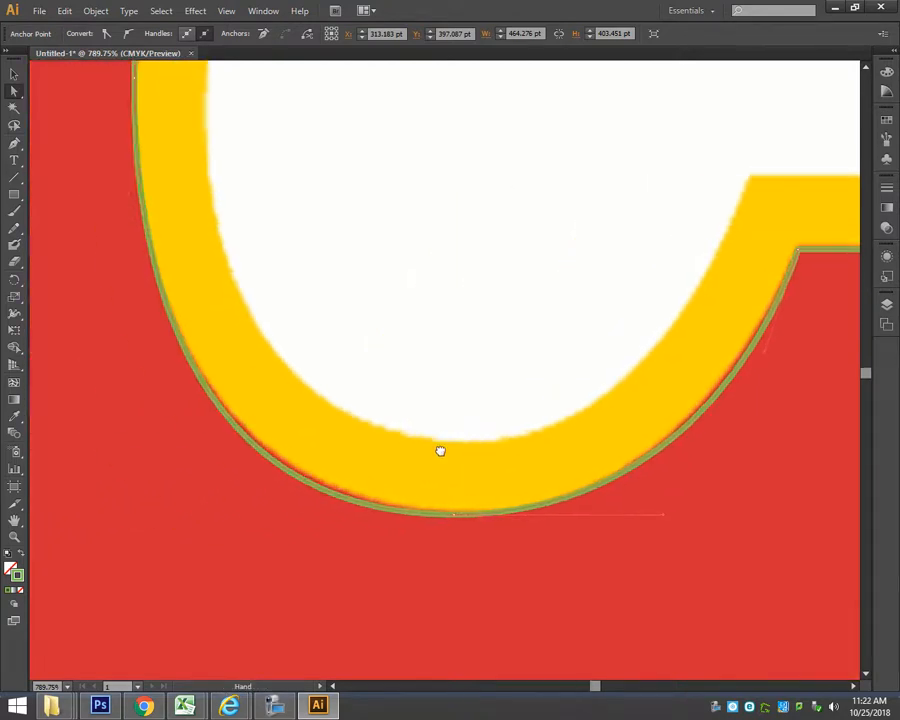
click(336, 502)
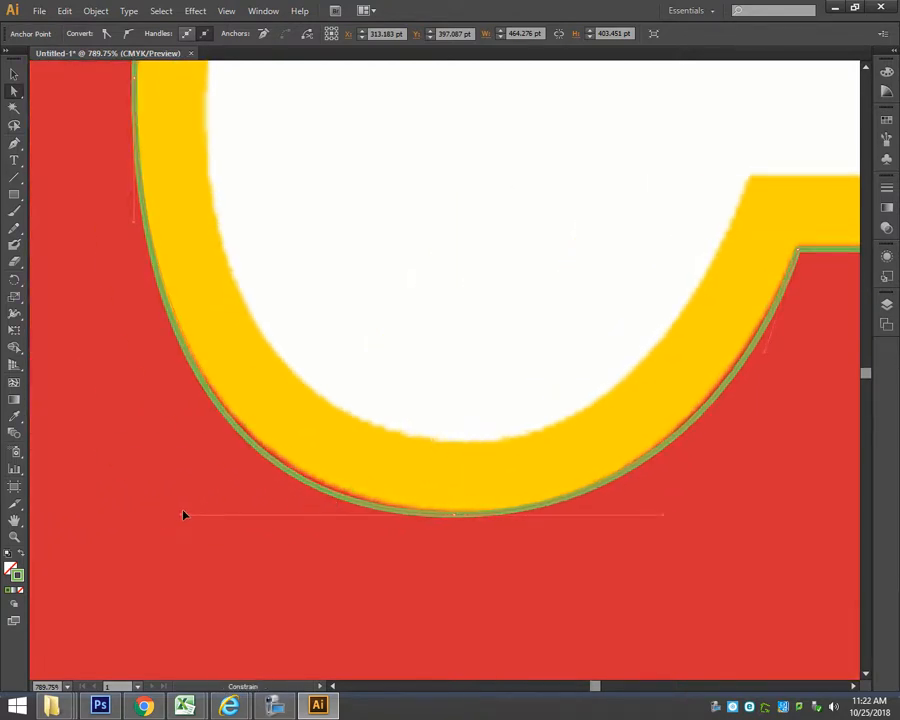
drag(184, 515, 181, 515)
drag(135, 225, 134, 266)
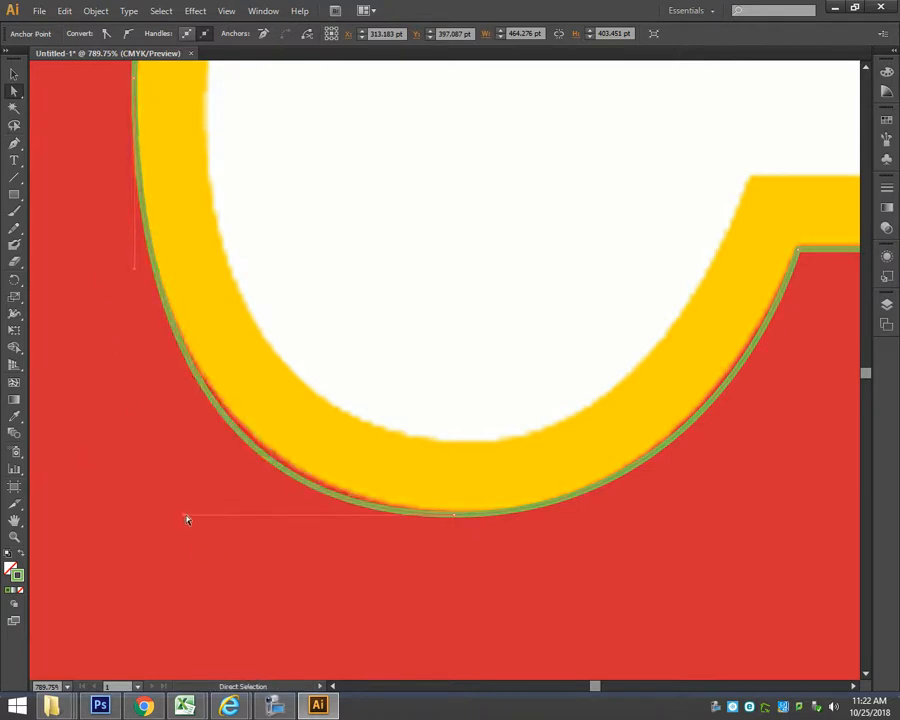
drag(186, 517, 204, 519)
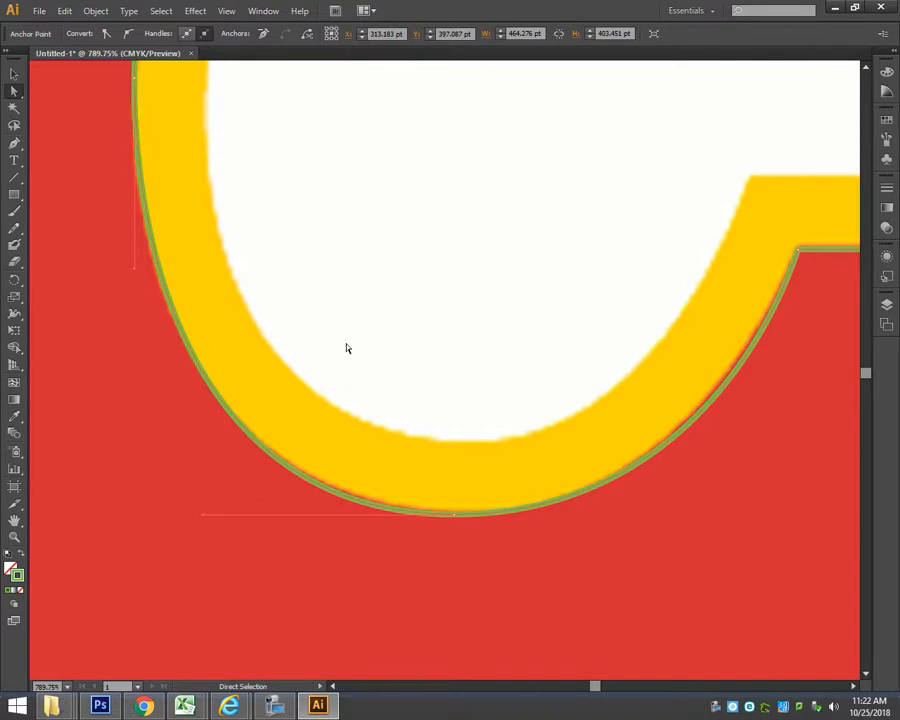
Start a new Pen tool path at the detached upper flame's left tip and trace its upper edge to its right point.
key(ctrl+0)
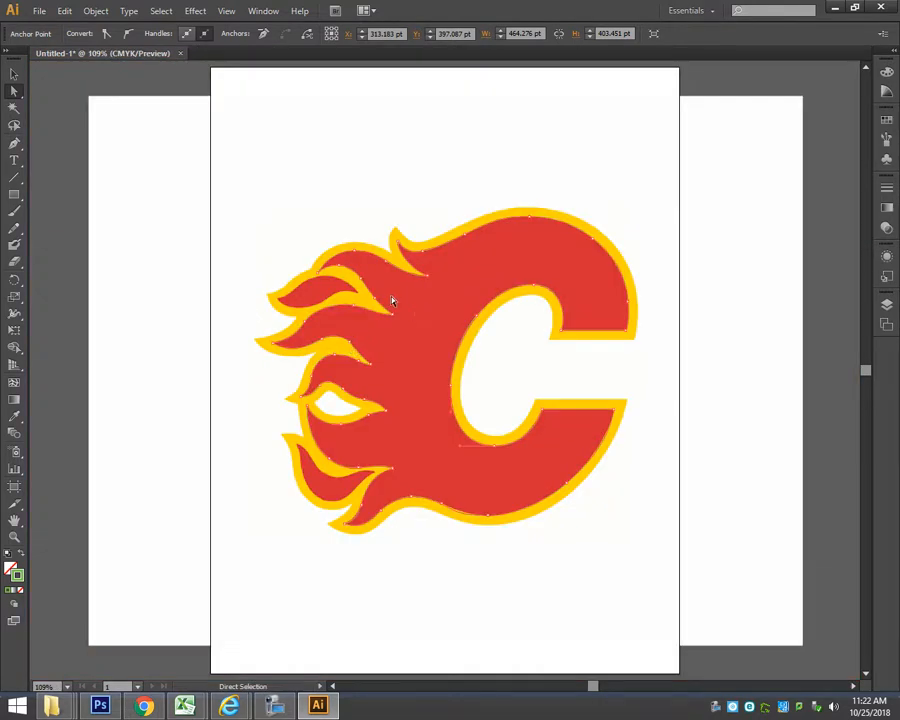
key(ctrl+space)
drag(384, 329, 384, 329)
key(space)
drag(128, 208, 191, 148)
click(15, 146)
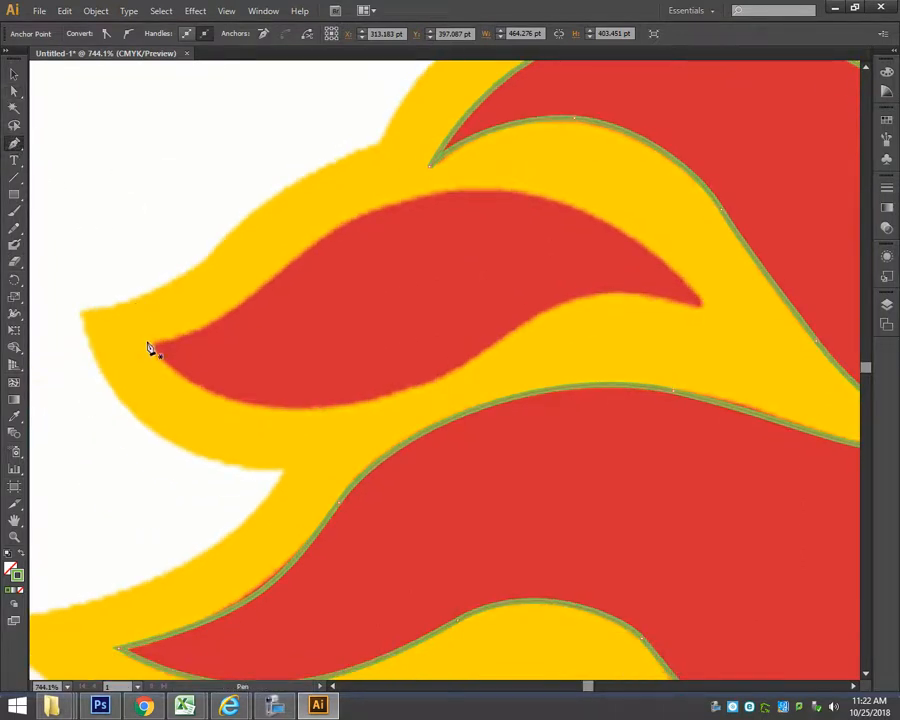
drag(282, 271, 309, 232)
drag(456, 191, 503, 192)
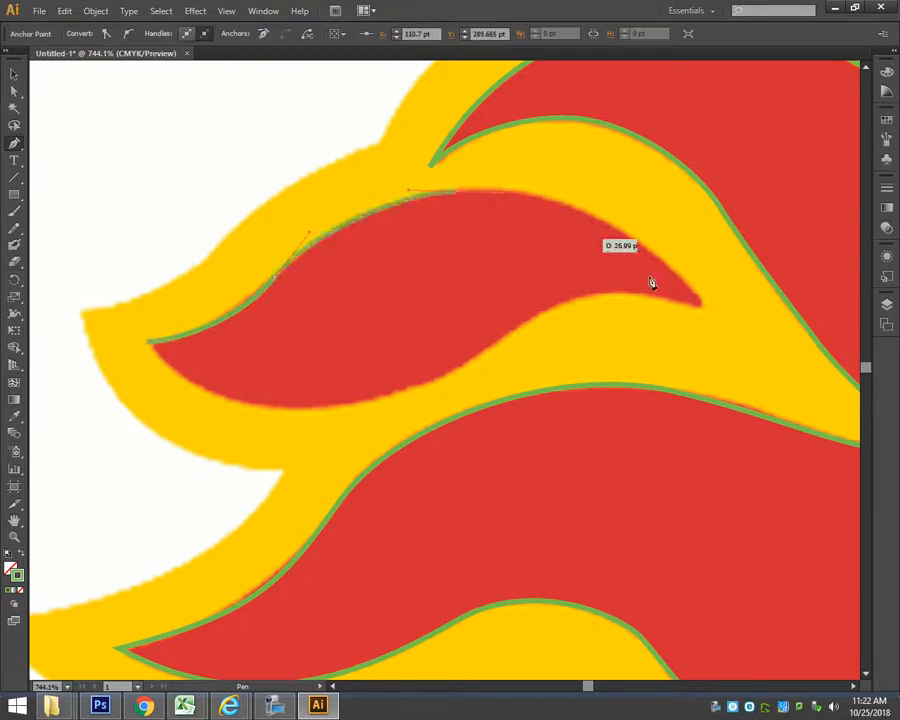
drag(703, 306, 727, 338)
drag(774, 412, 796, 434)
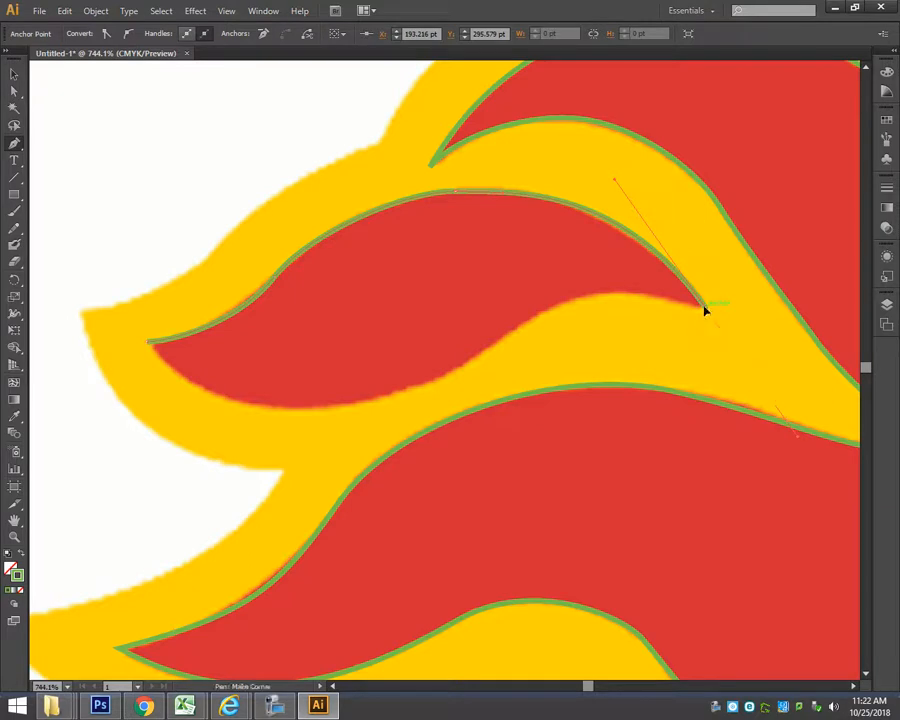
Trace the detached upper flame's lower edge from its right point back to the left tip and close the path.
drag(668, 291, 673, 290)
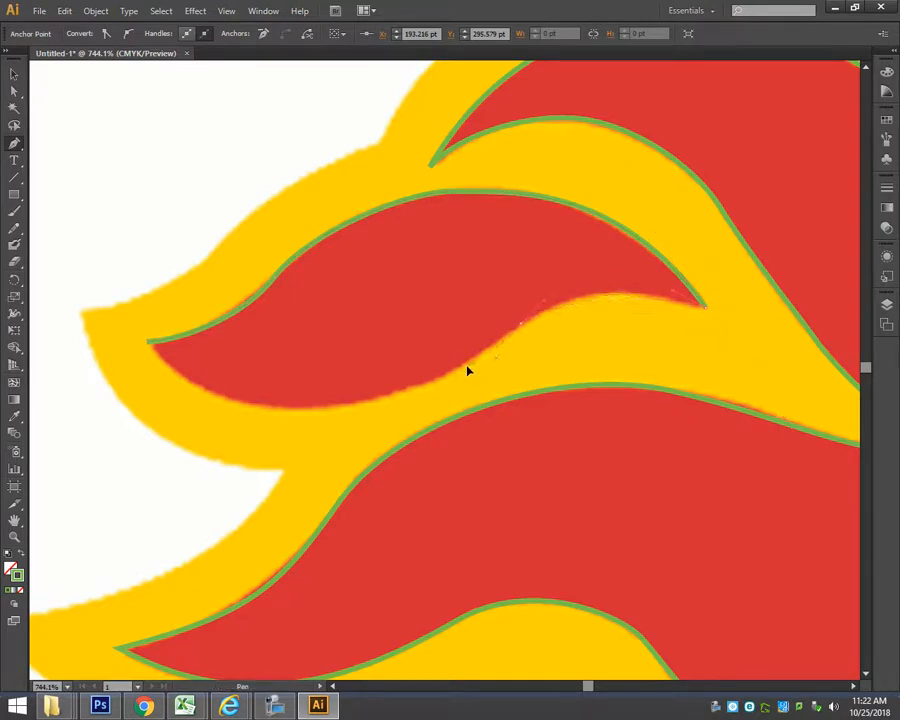
drag(467, 367, 465, 367)
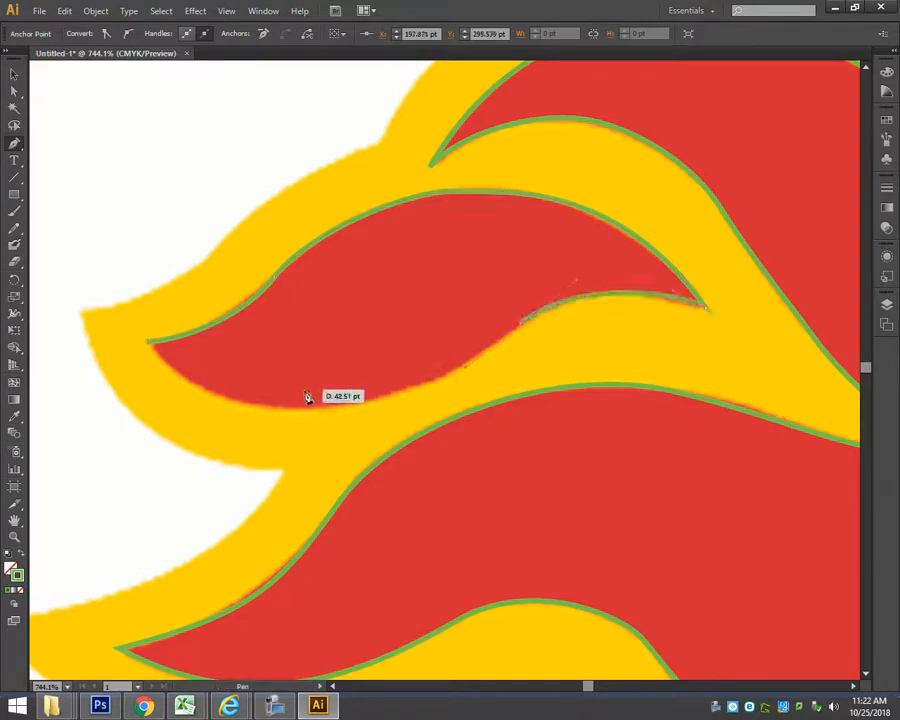
click(148, 348)
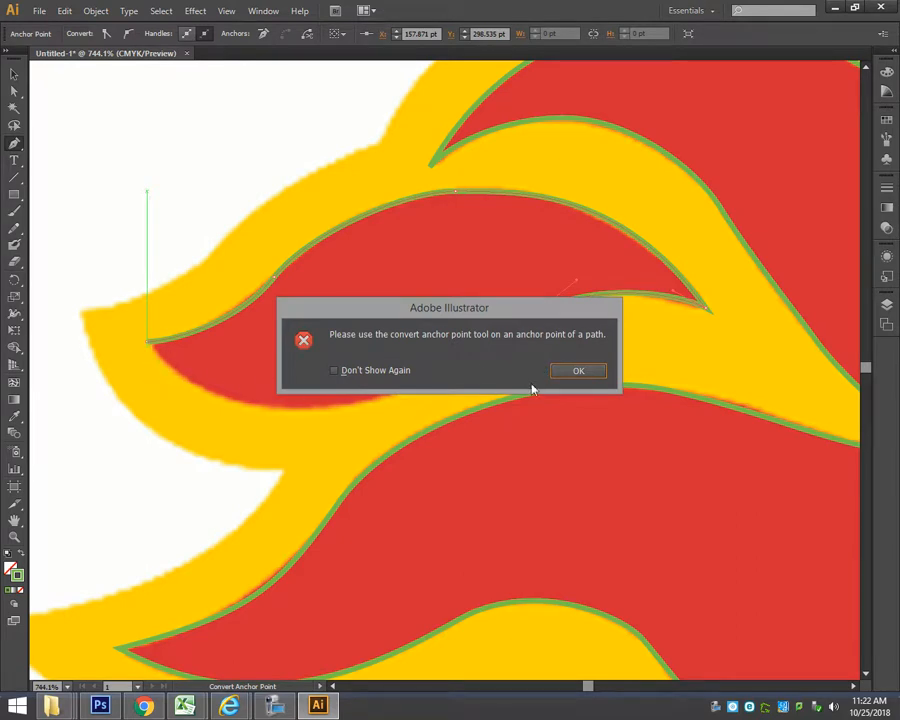
click(599, 372)
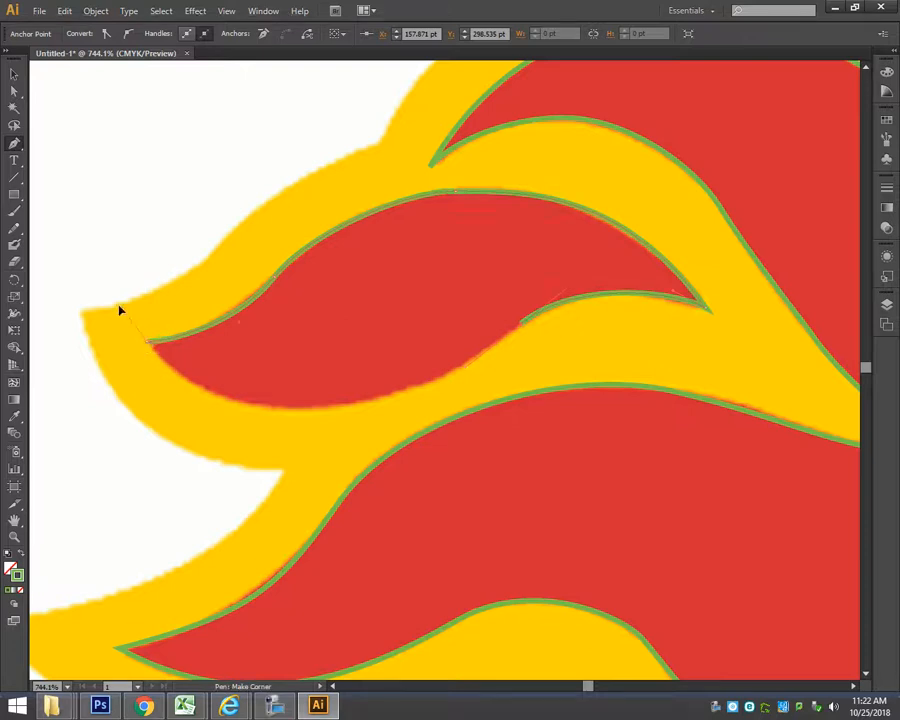
drag(143, 304, 119, 304)
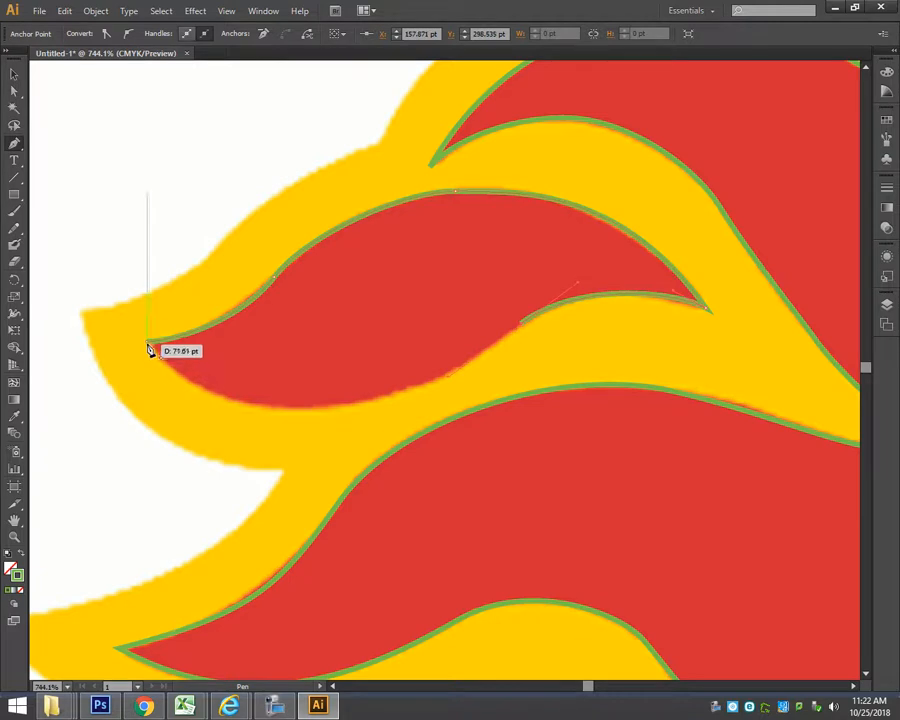
drag(149, 342, 130, 311)
scroll(34, 219, left, 6)
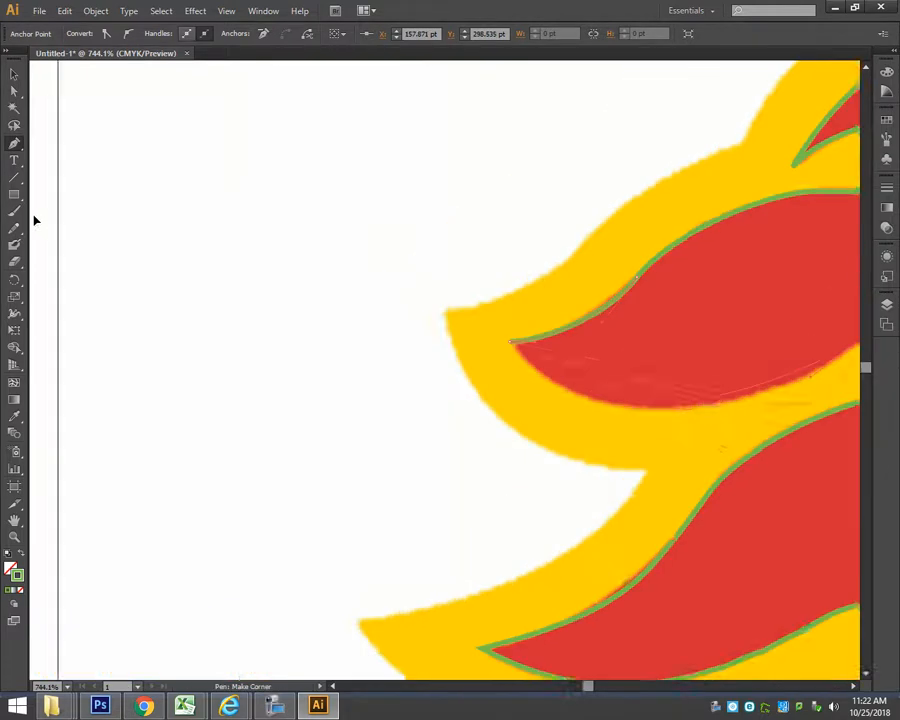
scroll(700, 340, right, 6)
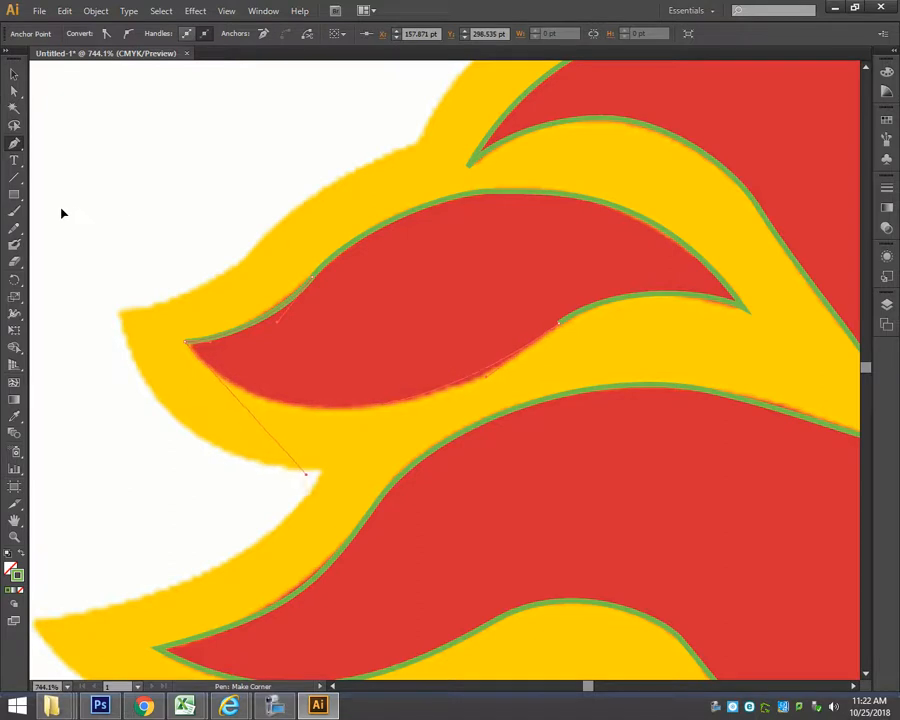
click(181, 340)
Trace the red edge of the detached lower flame with a new closed Pen tool path starting at its upper-left tip.
drag(474, 573, 546, 298)
drag(480, 546, 458, 271)
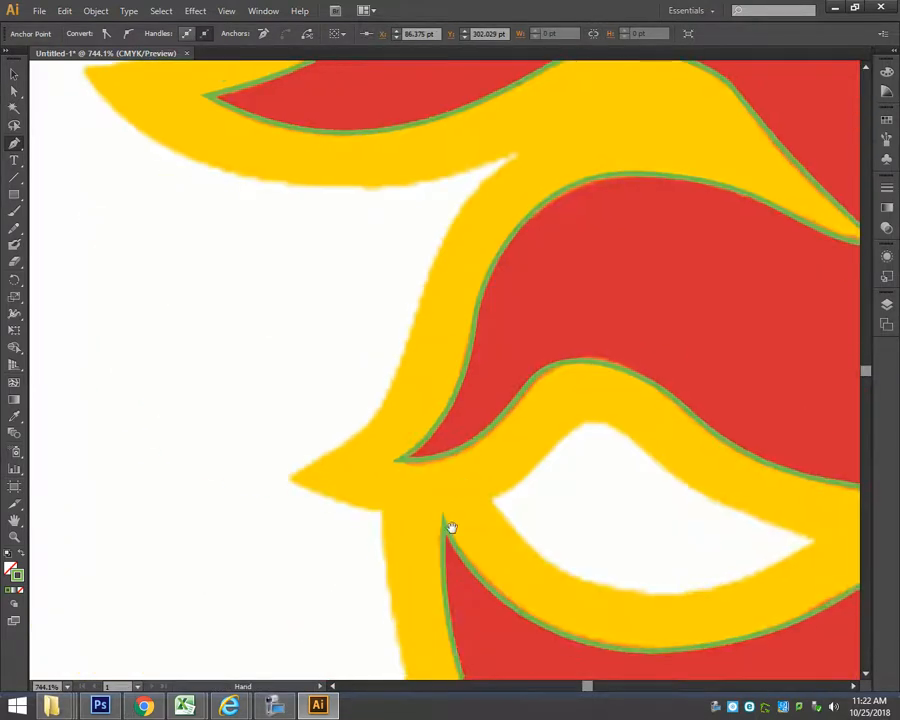
drag(440, 562, 207, 245)
mouse_move(445, 618)
mouse_down()
mouse_move(469, 407)
mouse_move(445, 348)
mouse_up()
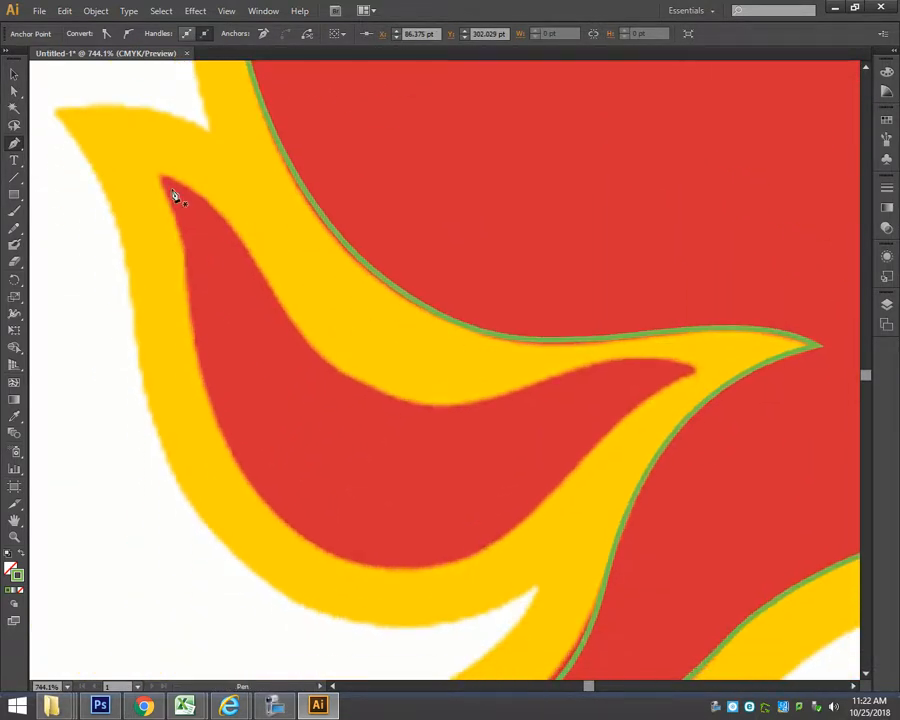
drag(259, 268, 413, 408)
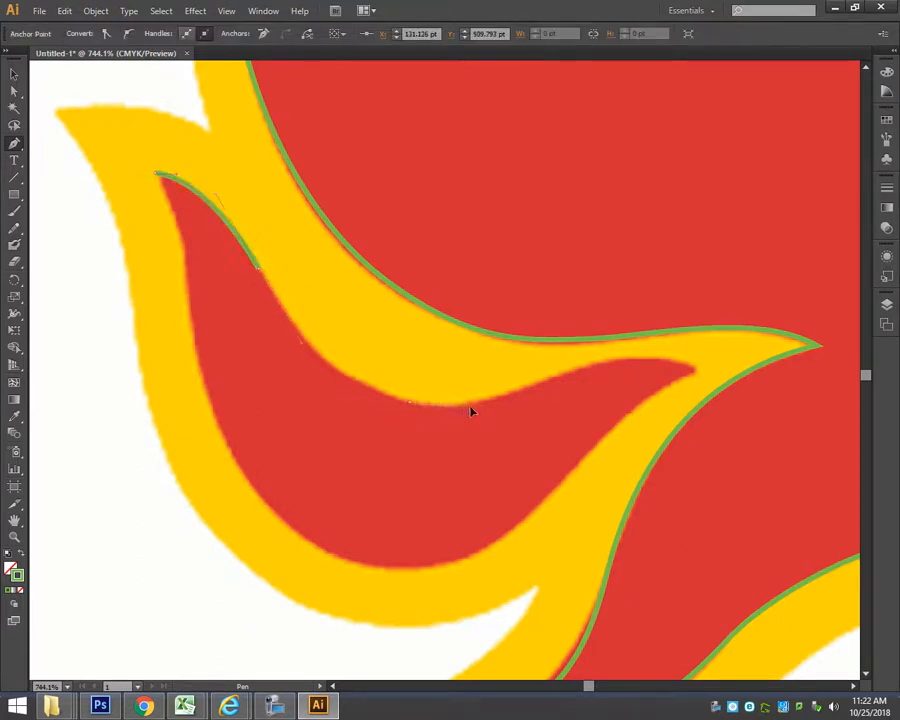
drag(470, 408, 475, 407)
drag(559, 374, 585, 363)
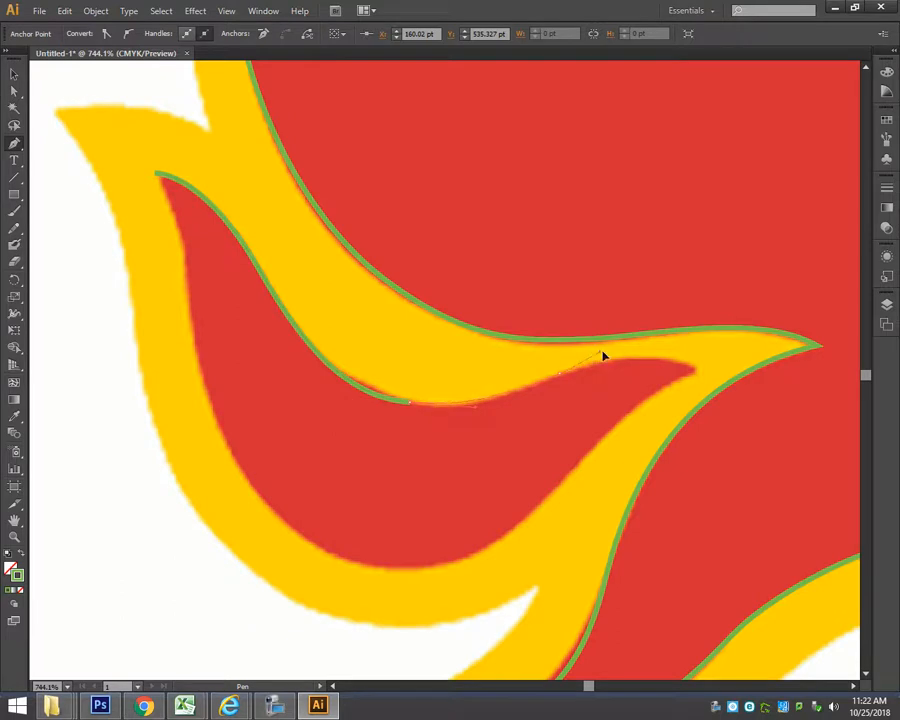
mouse_move(694, 374)
mouse_down()
mouse_move(708, 395)
mouse_move(702, 380)
mouse_move(630, 422)
mouse_move(459, 559)
mouse_move(385, 572)
mouse_up()
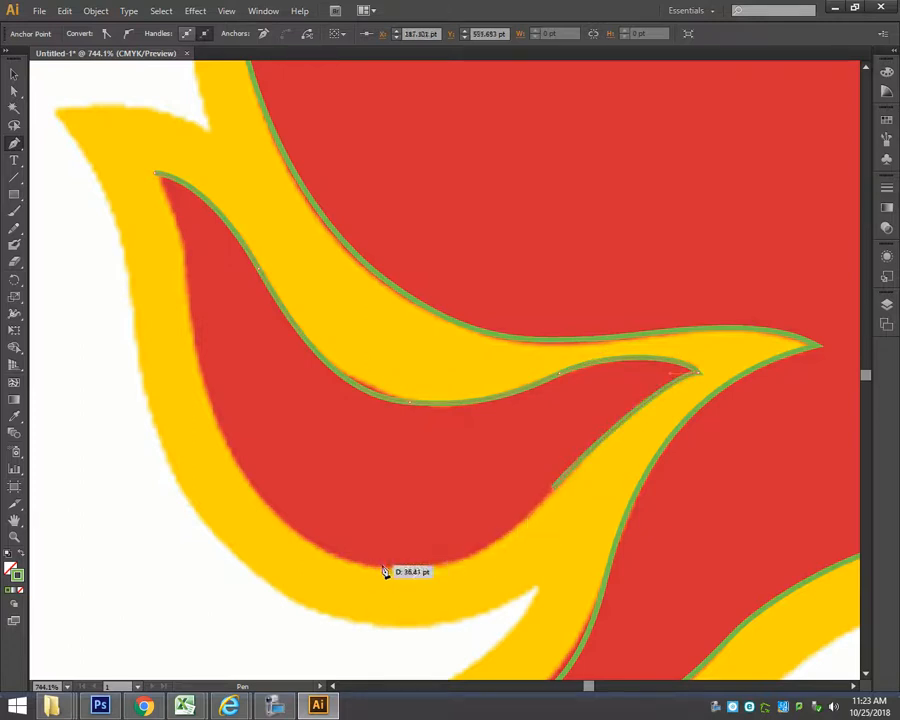
drag(267, 554, 266, 552)
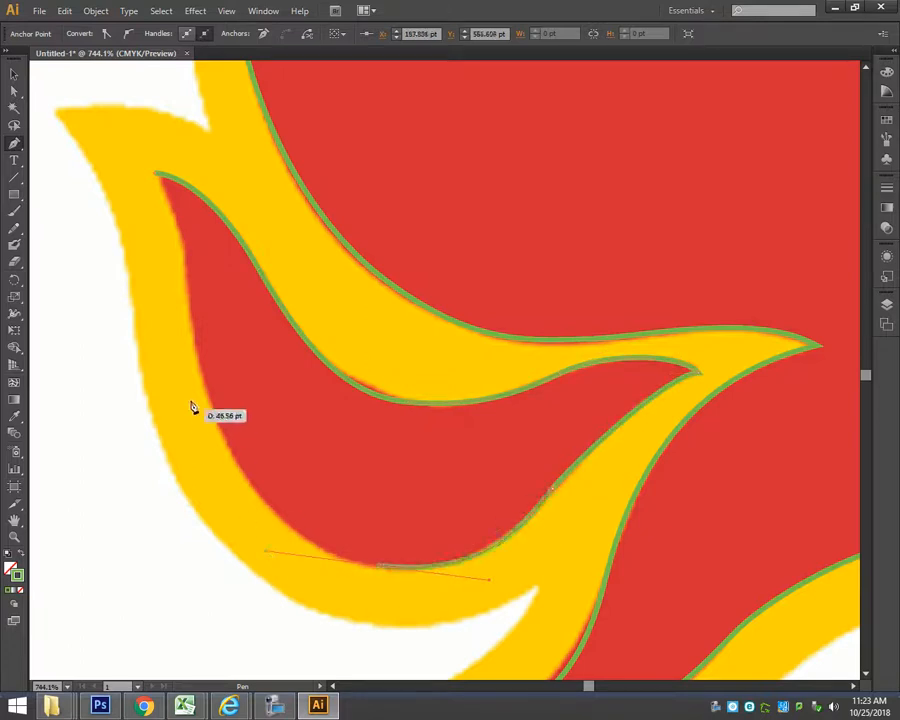
mouse_move(157, 174)
mouse_down()
mouse_move(140, 172)
mouse_move(121, 135)
mouse_up()
Adjust the curve above the lowest flame's tip so the path fits the red edge, then deselect the path.
drag(495, 515, 402, 286)
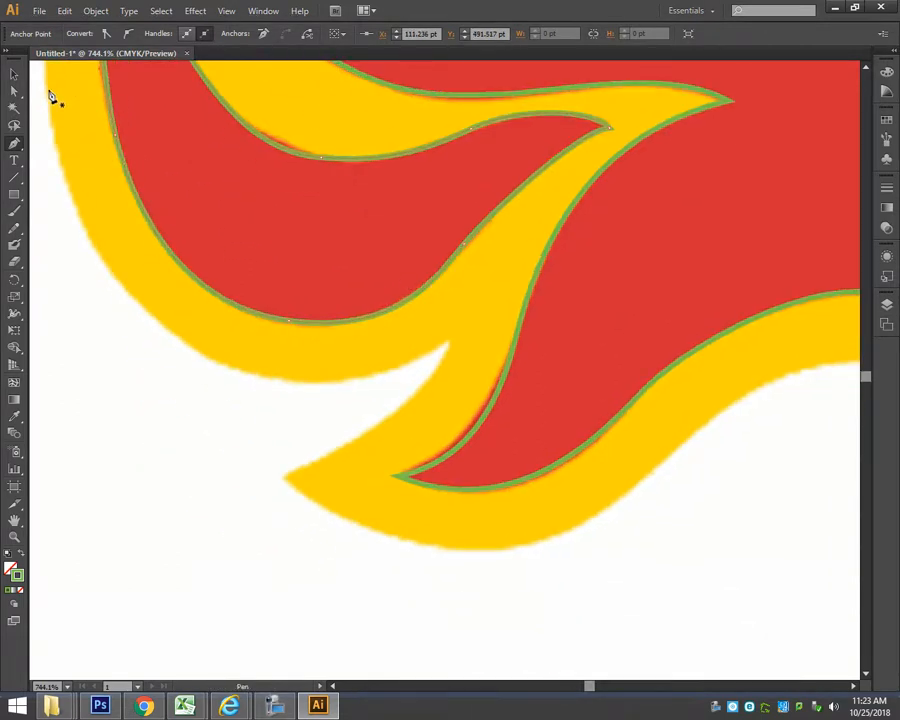
click(14, 92)
click(470, 494)
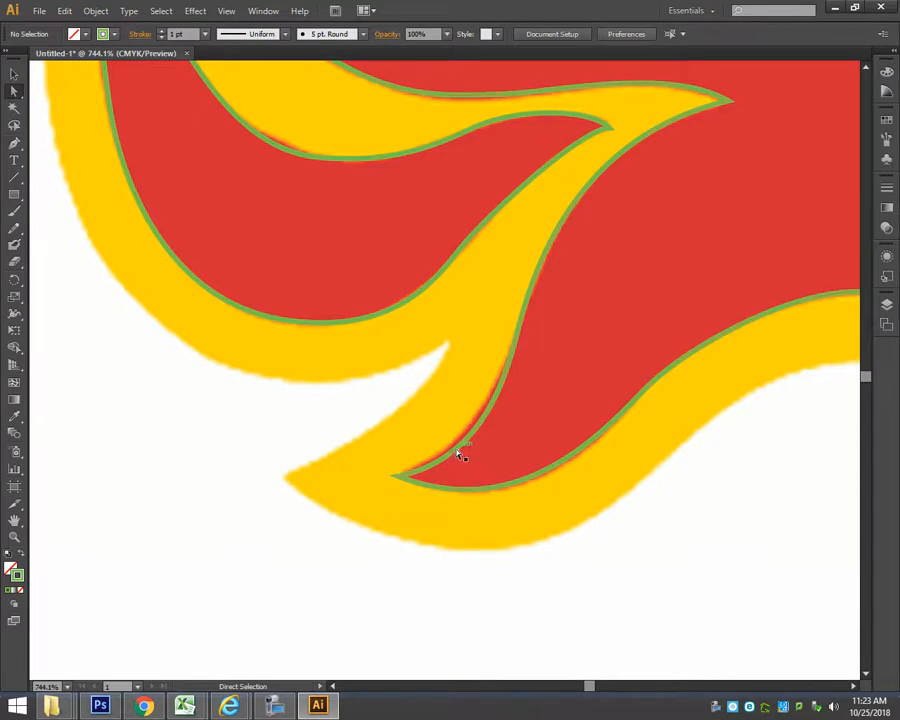
click(459, 455)
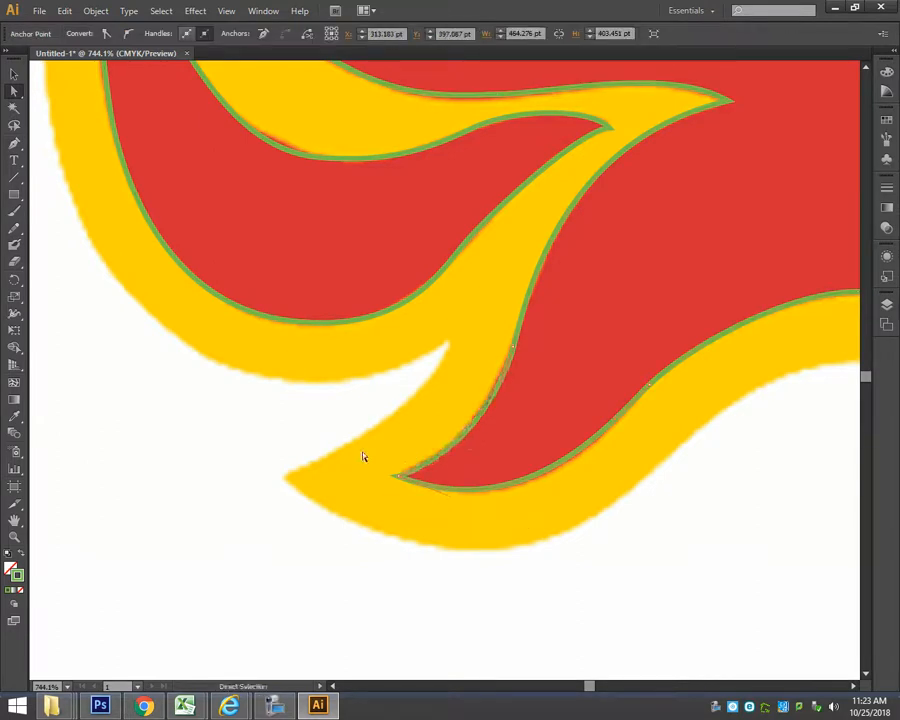
click(318, 460)
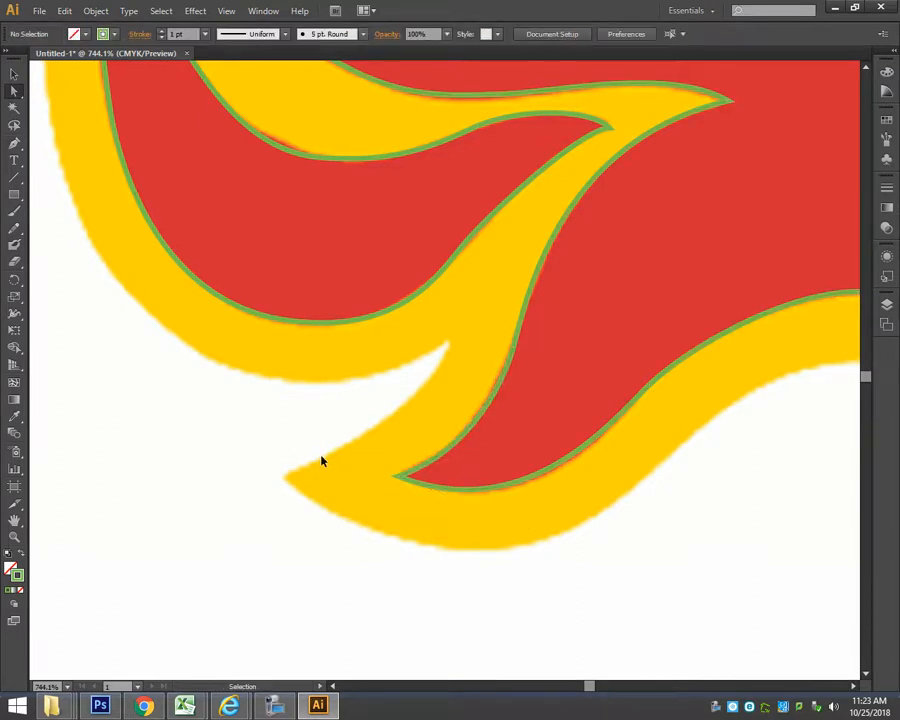
Start a new Pen tool path at the yellow outline's top flame tip and trace the outer edge through the dip and up the slope.
key(ctrl+0)
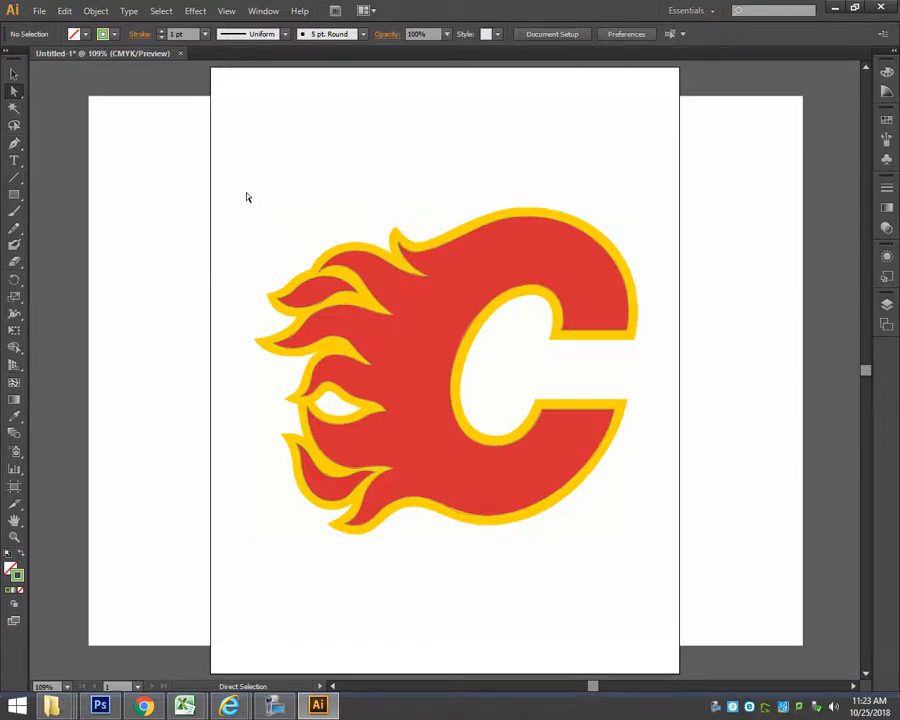
click(14, 146)
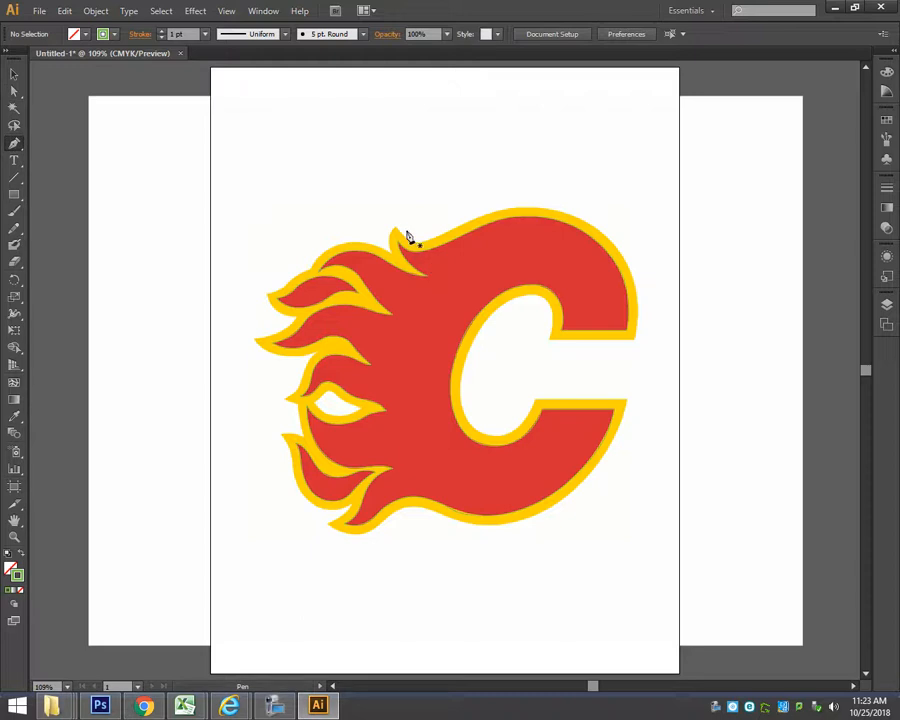
drag(368, 208, 430, 268)
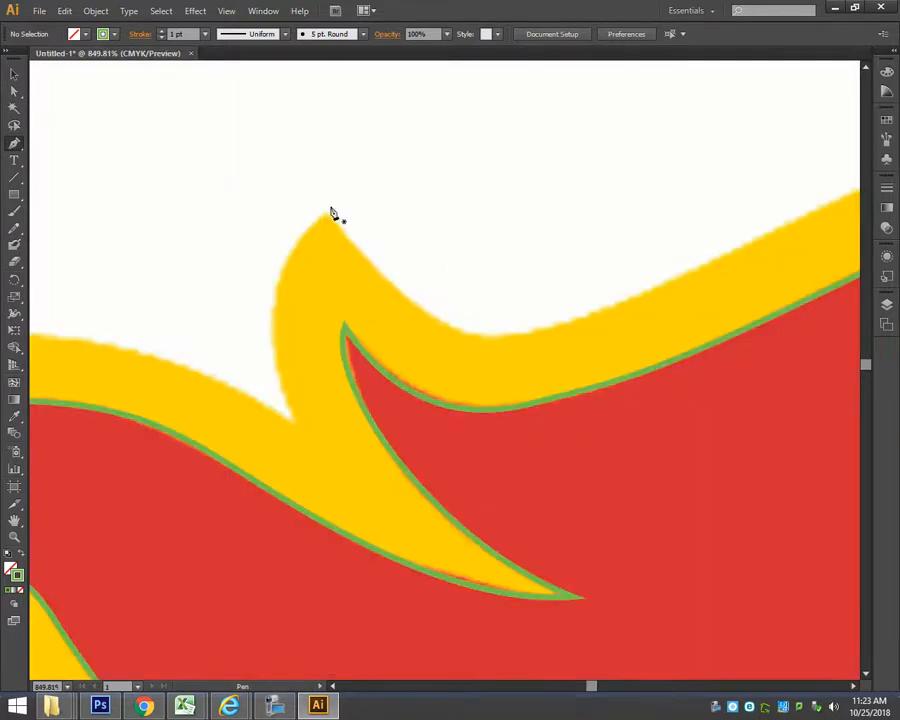
drag(487, 333, 563, 336)
drag(709, 279, 372, 406)
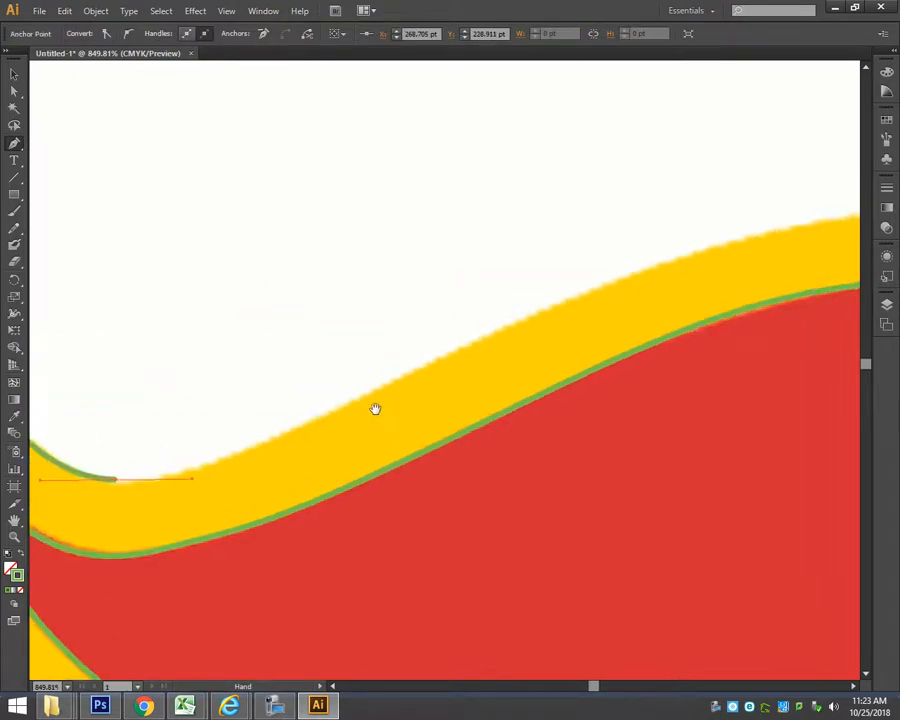
drag(418, 374, 560, 304)
Continue the yellow outline path over the C's top and right side to the upper arm's outer corner, making it a corner point.
key(ctrl+minus)
key(ctrl+minus)
key(ctrl+minus)
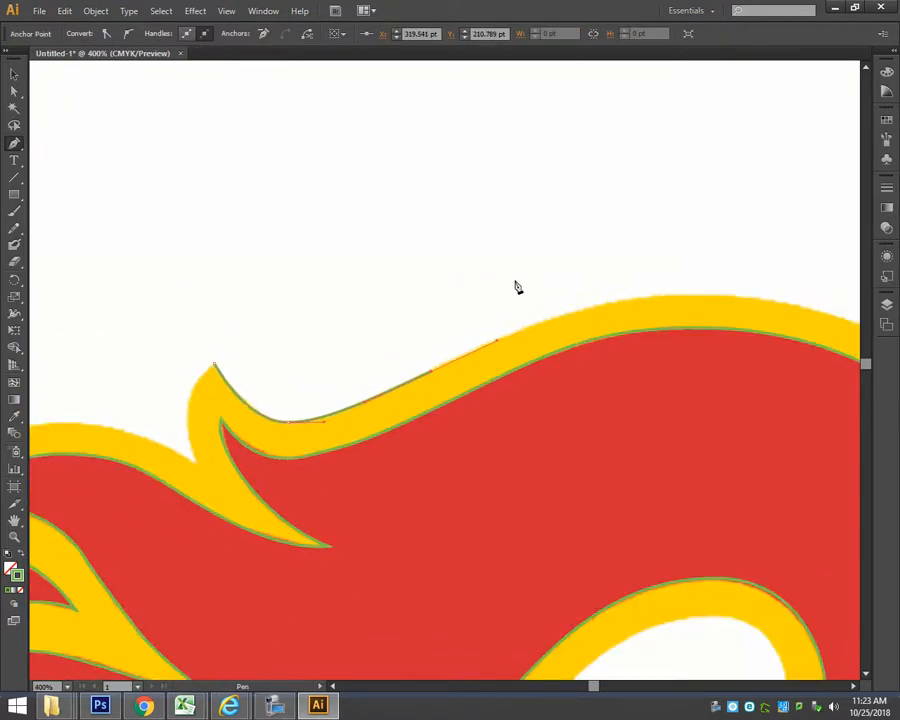
drag(751, 380, 392, 214)
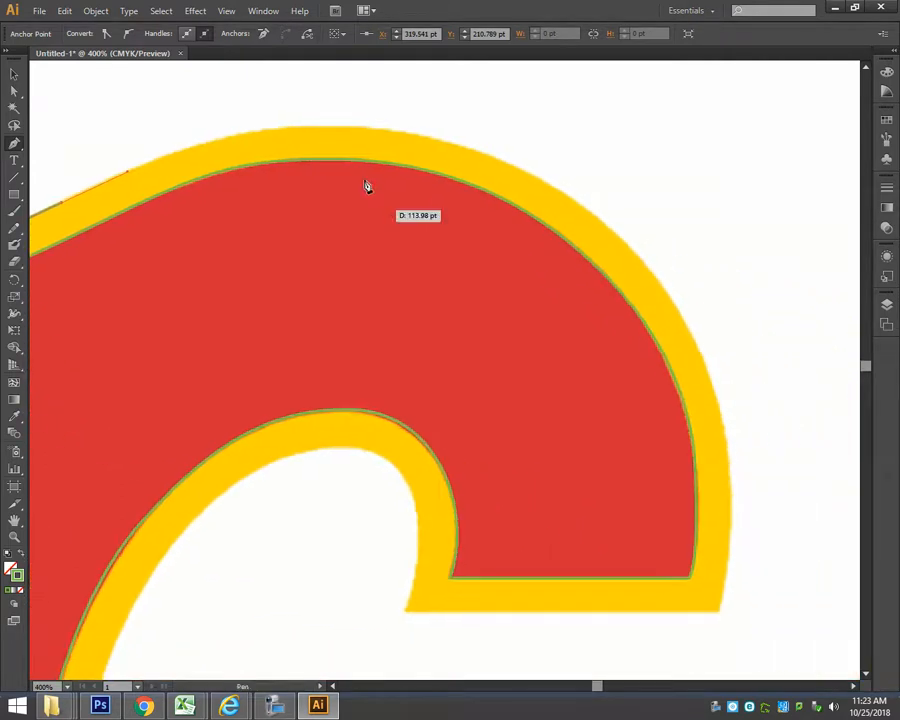
drag(320, 127, 440, 126)
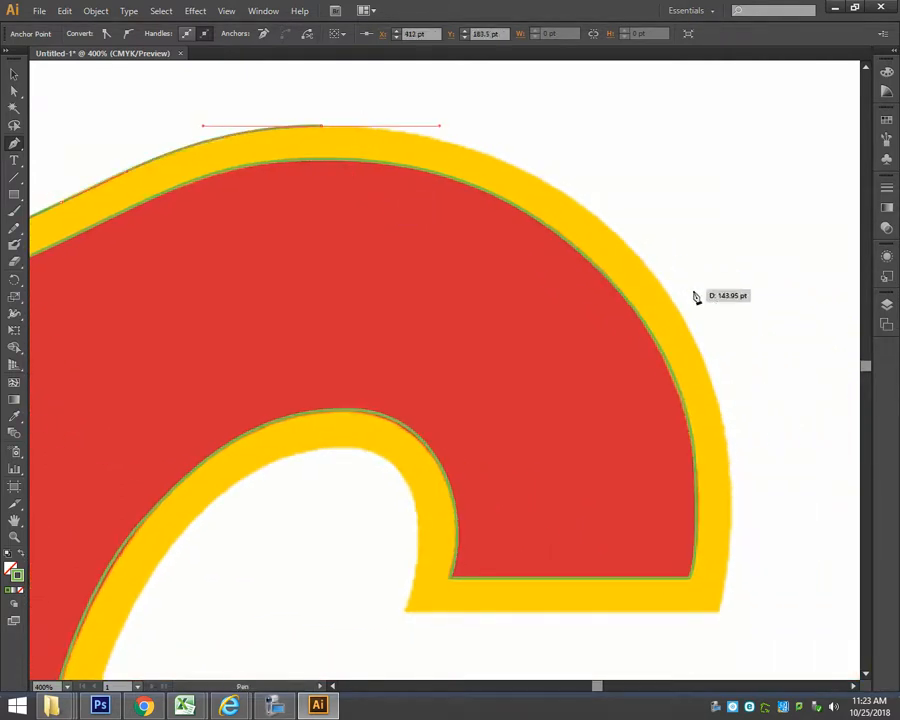
drag(651, 274, 728, 374)
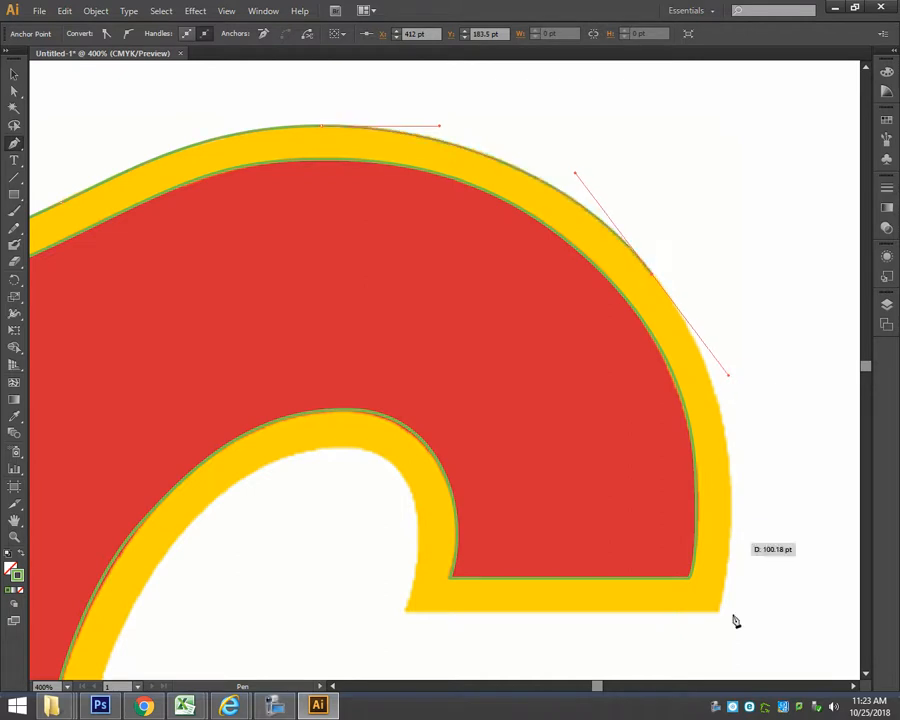
drag(636, 625, 590, 462)
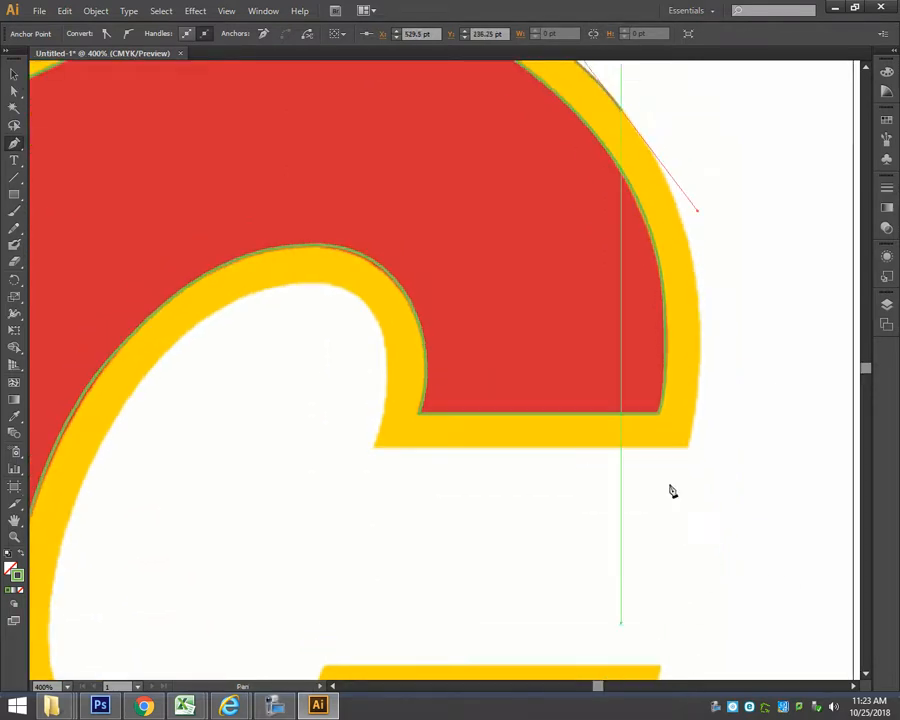
drag(688, 446, 654, 555)
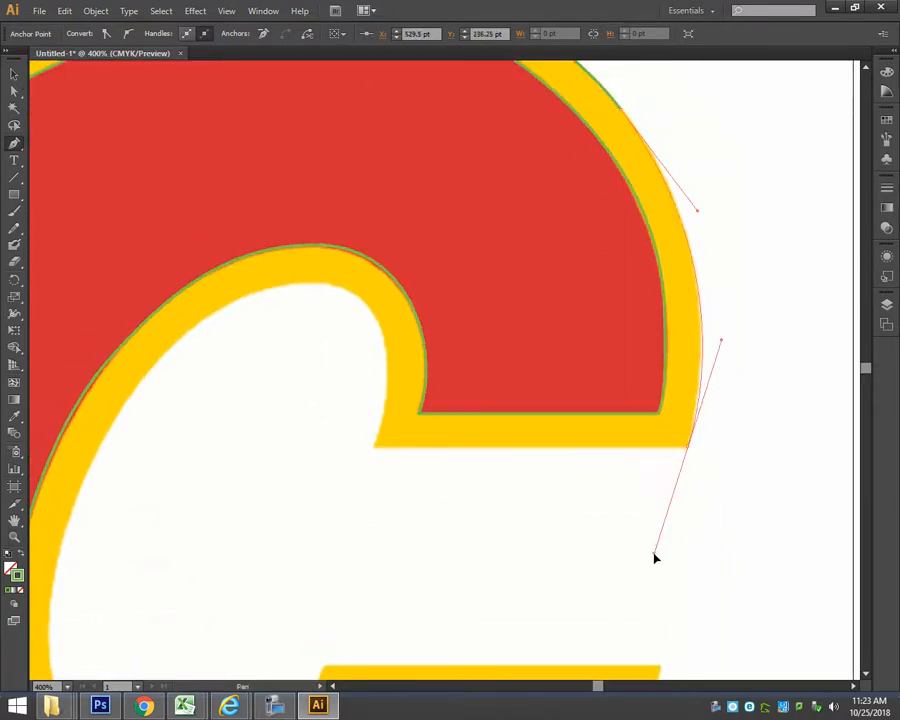
click(689, 450)
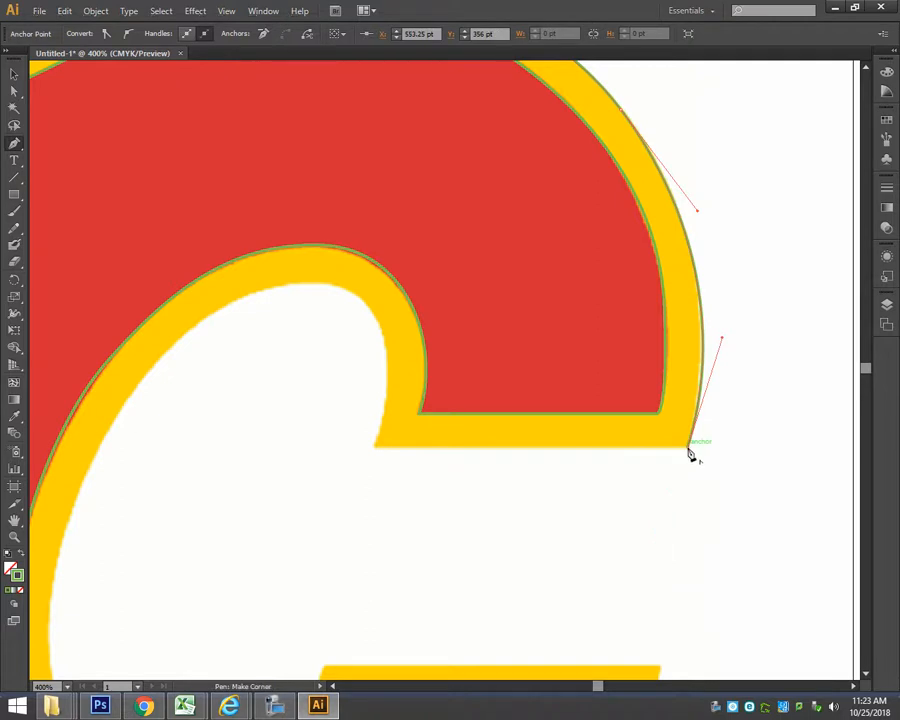
Trace the upper arm's straight yellow end and the counter's inner yellow edge over its top to its upper-left side.
click(376, 448)
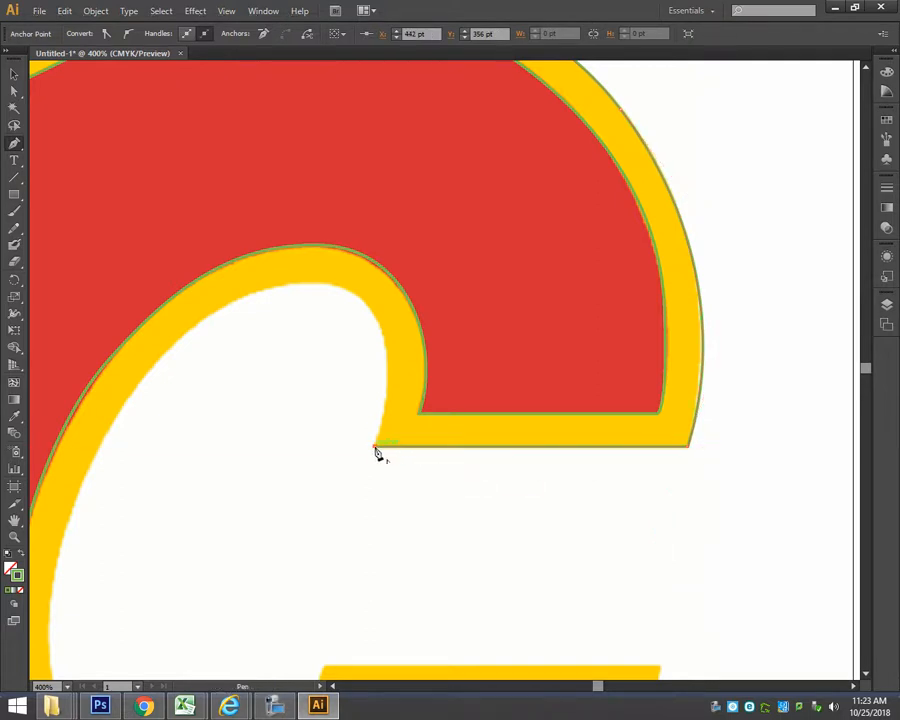
drag(309, 283, 219, 278)
key(space)
drag(240, 385, 432, 279)
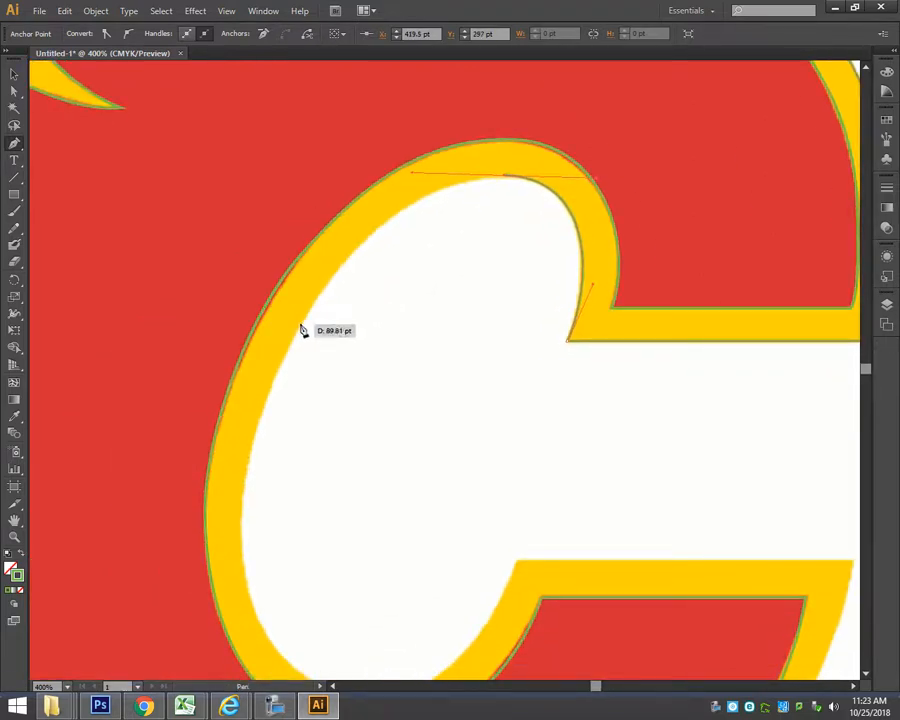
drag(302, 326, 264, 390)
Continue the path along the counter's left side and bottom to the lower arm's inner corner, making it a corner point.
key(space)
drag(347, 462, 365, 339)
drag(259, 419, 260, 490)
drag(387, 573, 474, 572)
drag(535, 441, 556, 382)
drag(694, 530, 456, 374)
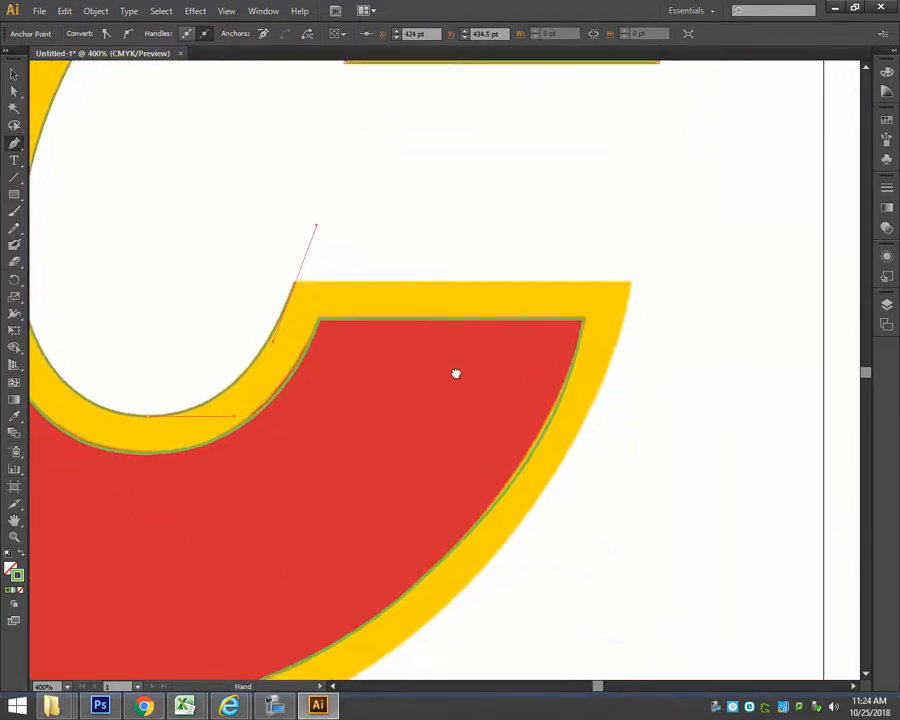
click(297, 290)
Trace the lower arm's straight yellow end and outer curve to the C's lowest point, lengthening the end handle to fit the edge.
click(632, 288)
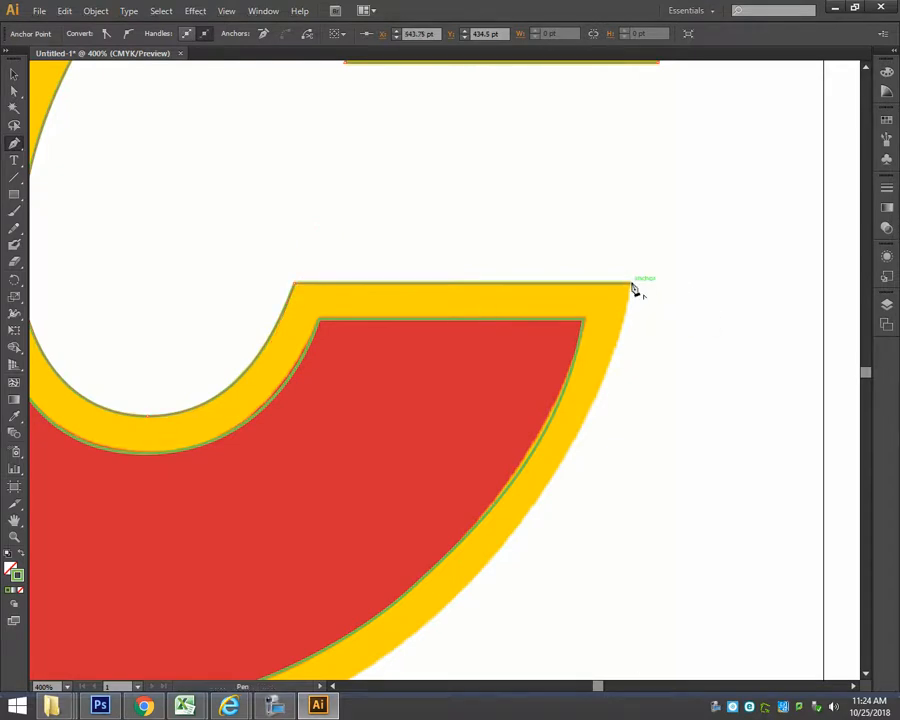
drag(512, 514, 606, 298)
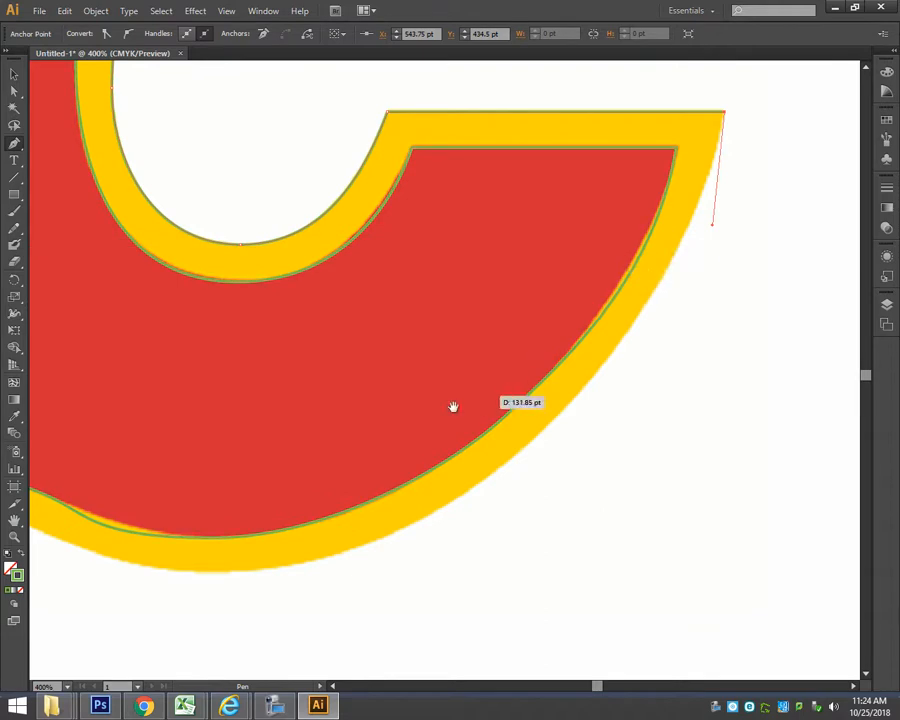
drag(411, 439, 496, 408)
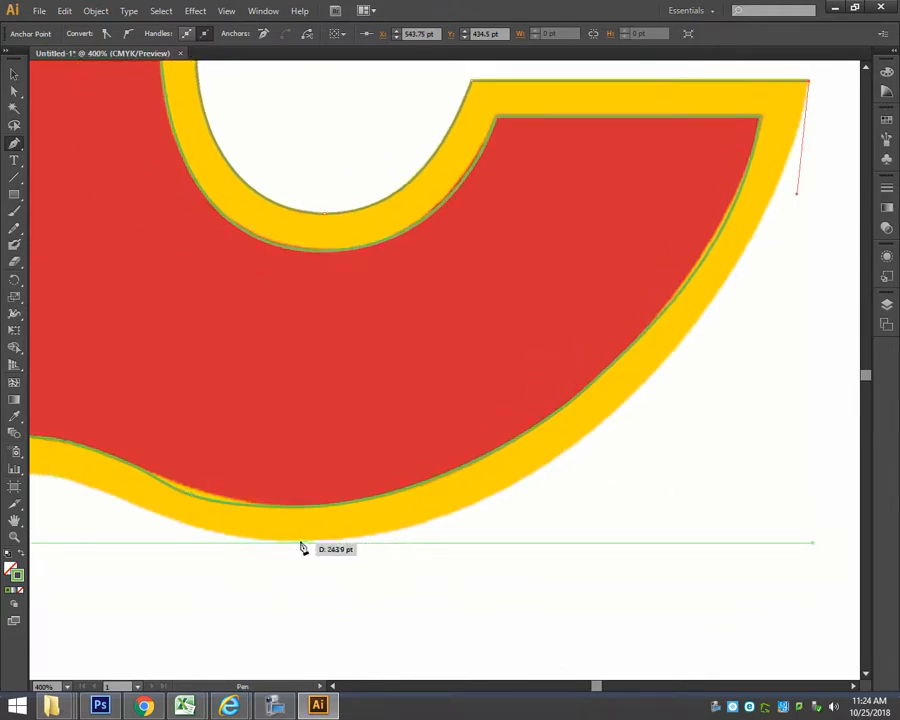
drag(295, 545, 105, 543)
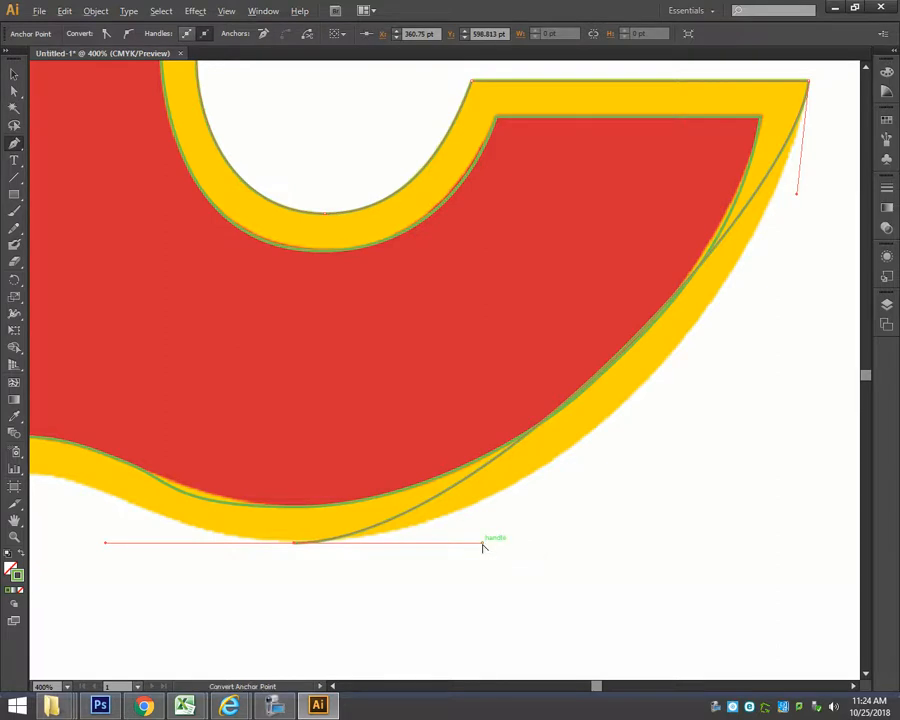
drag(483, 546, 621, 543)
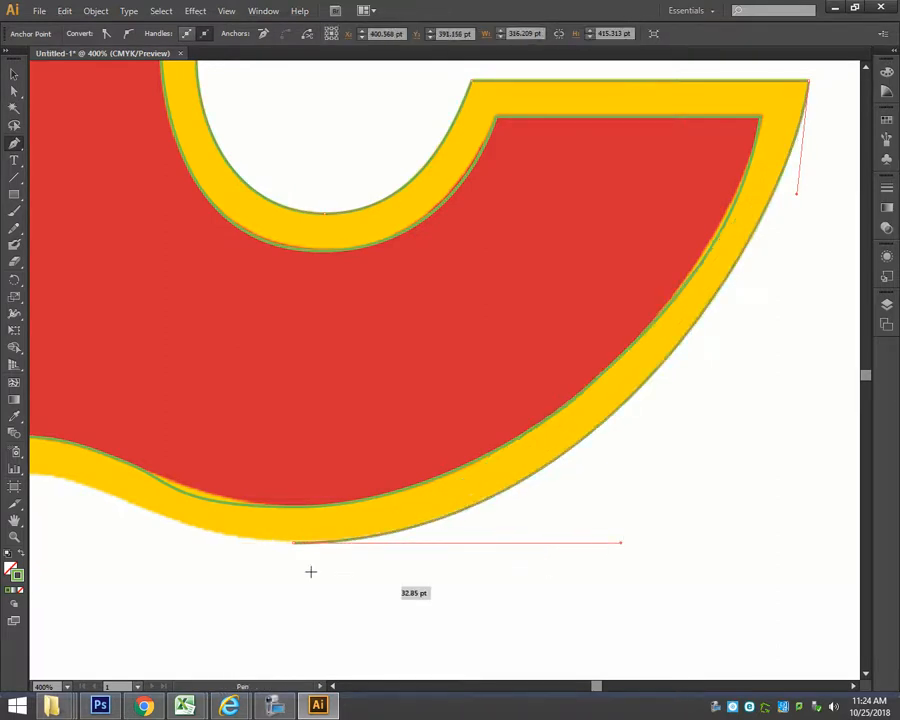
Continue the yellow outline from the C's lowest point along its wavy underside to the bottom flame's tip, making it a corner point.
drag(250, 531, 490, 514)
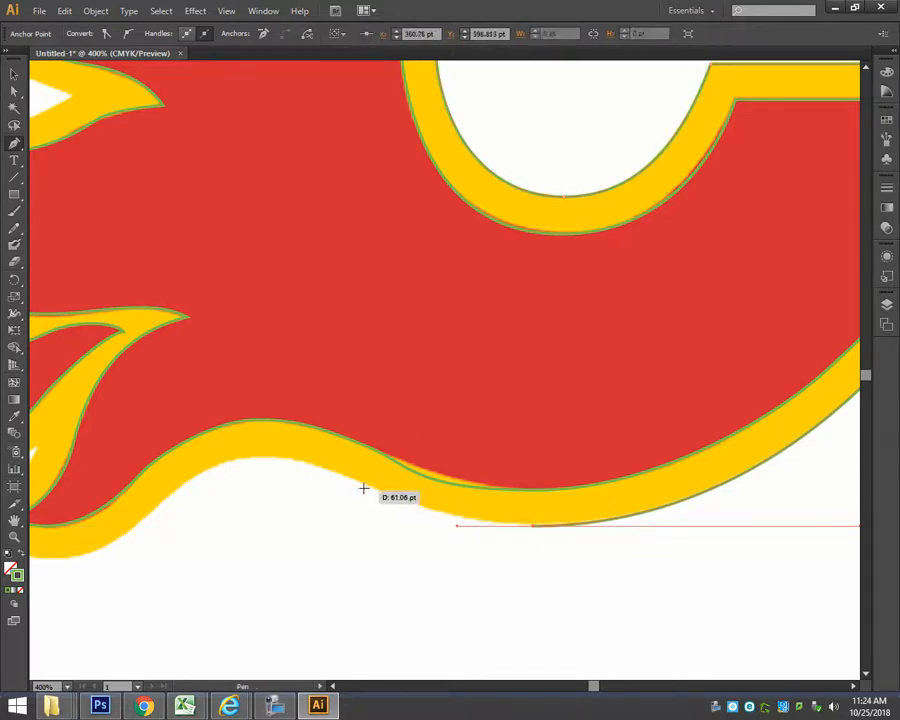
drag(362, 483, 331, 477)
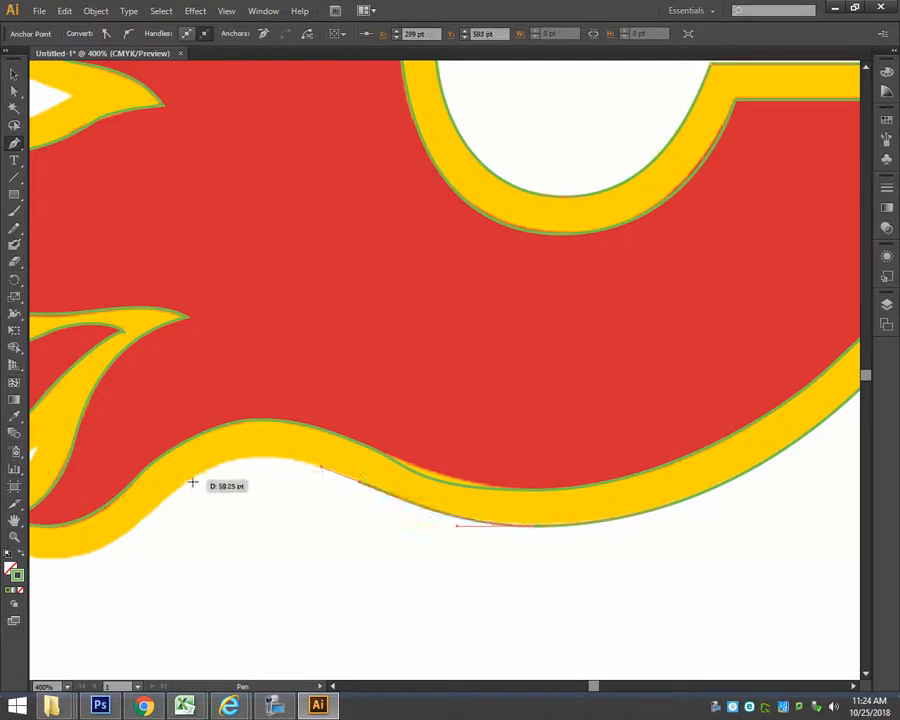
drag(187, 484, 118, 538)
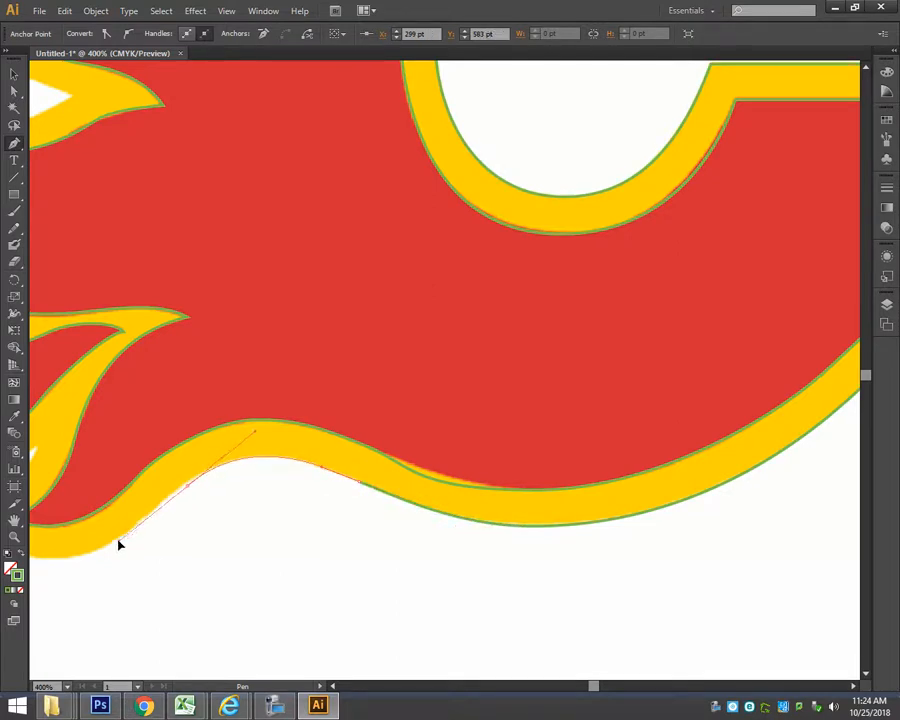
drag(162, 572, 474, 516)
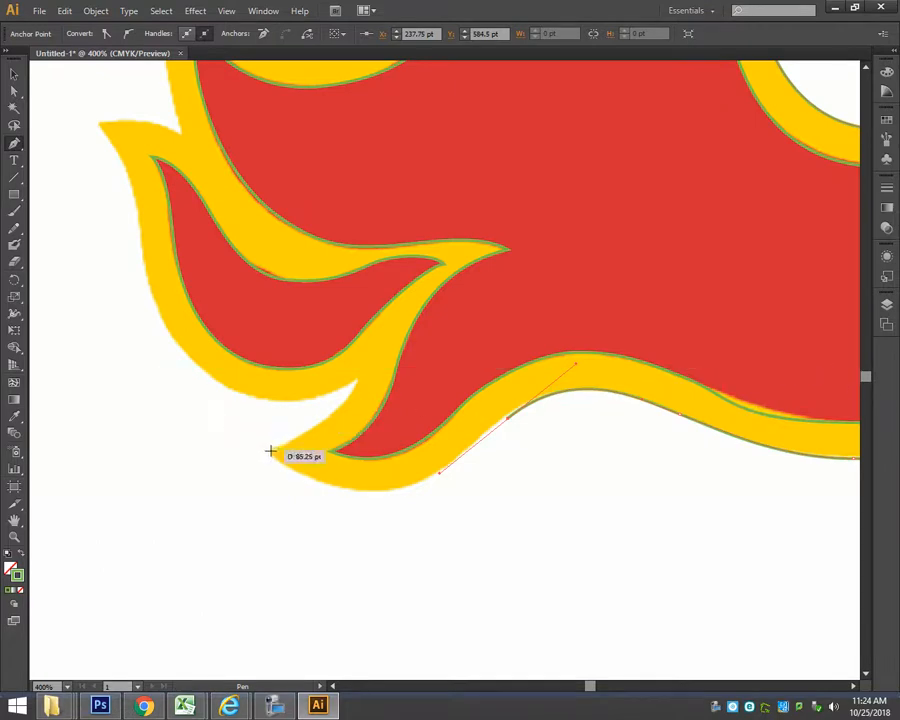
drag(270, 455, 152, 371)
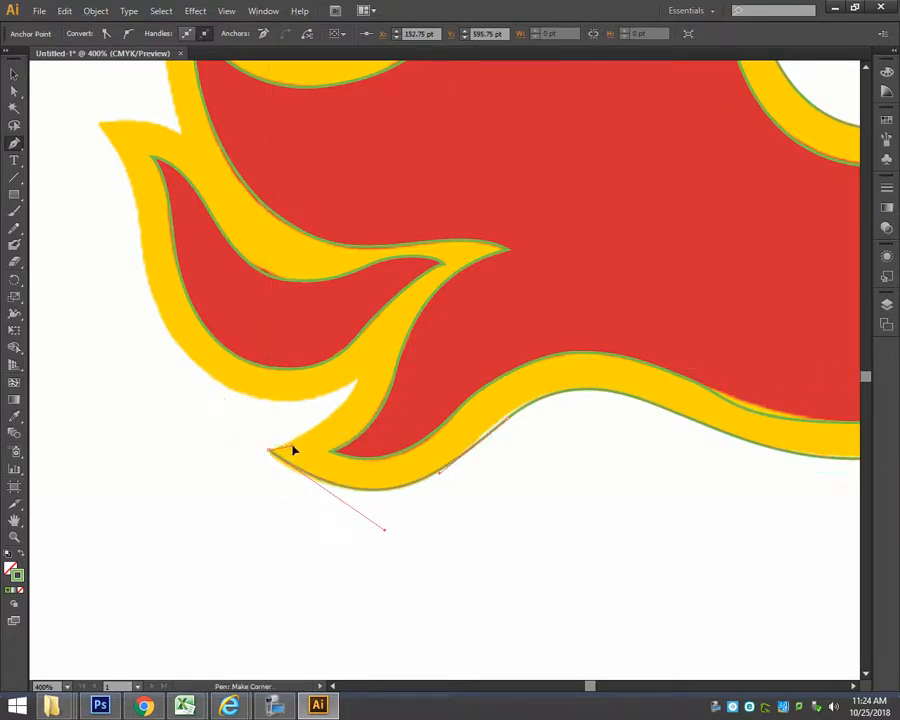
Trace the notch above the bottom flame as a corner and the lower-left flame's outer edge up to its tip.
drag(358, 380, 364, 370)
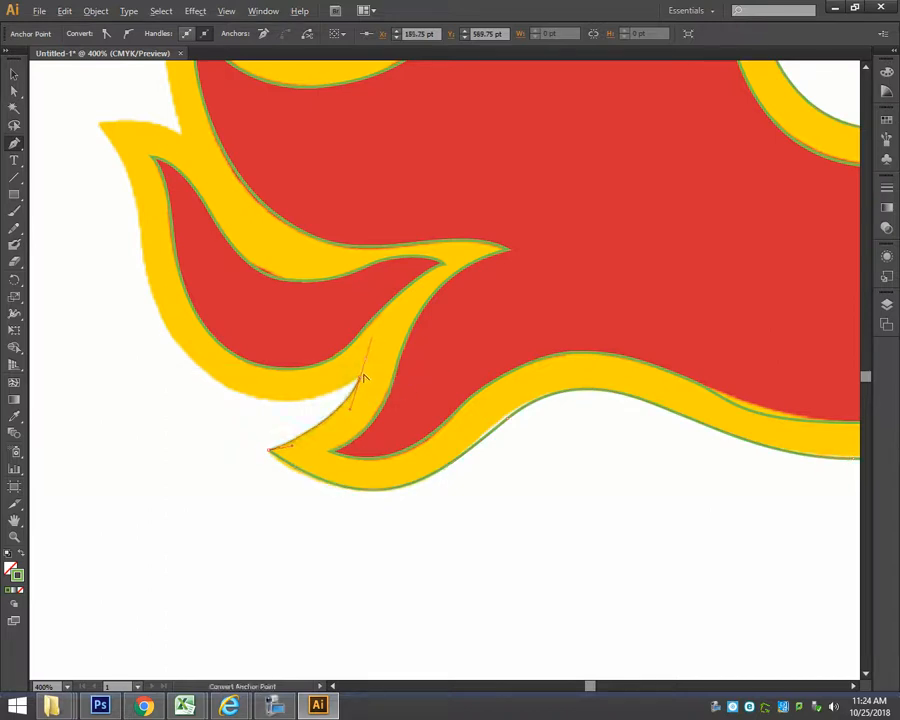
drag(323, 402, 319, 404)
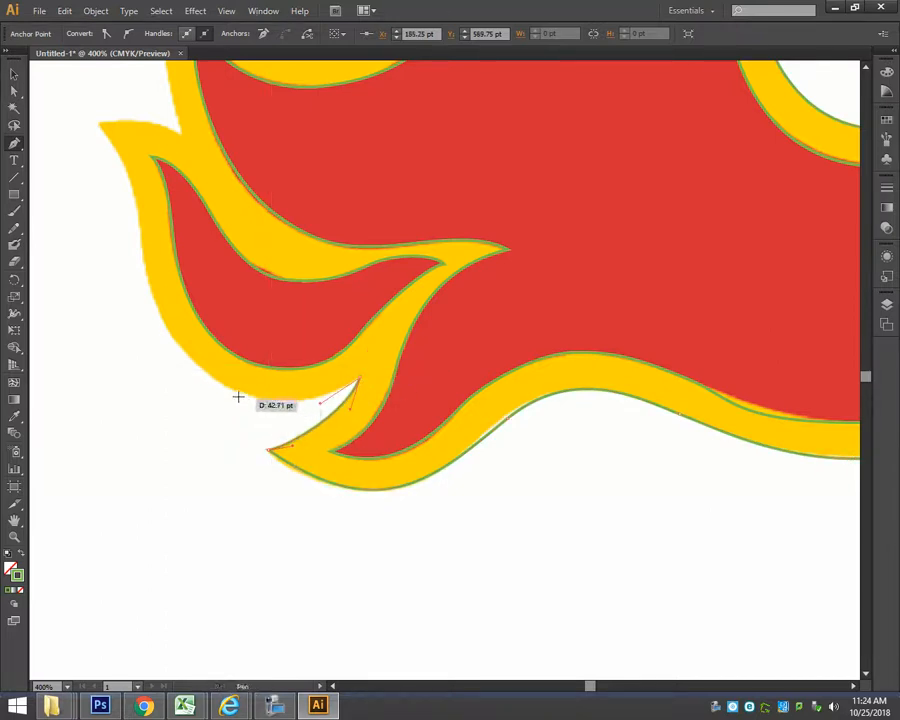
drag(199, 365, 138, 204)
drag(98, 125, 70, 106)
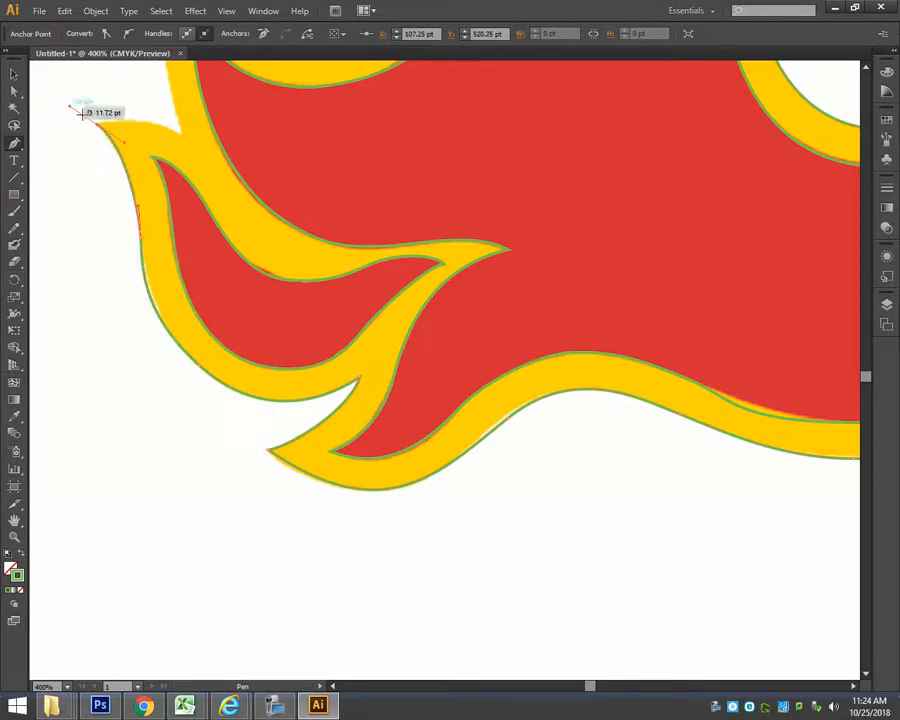
Continue the outline over the lower-left flame's top edge, up the left side and around the small pointed flame beside the white hole.
key(space)
drag(234, 230, 269, 445)
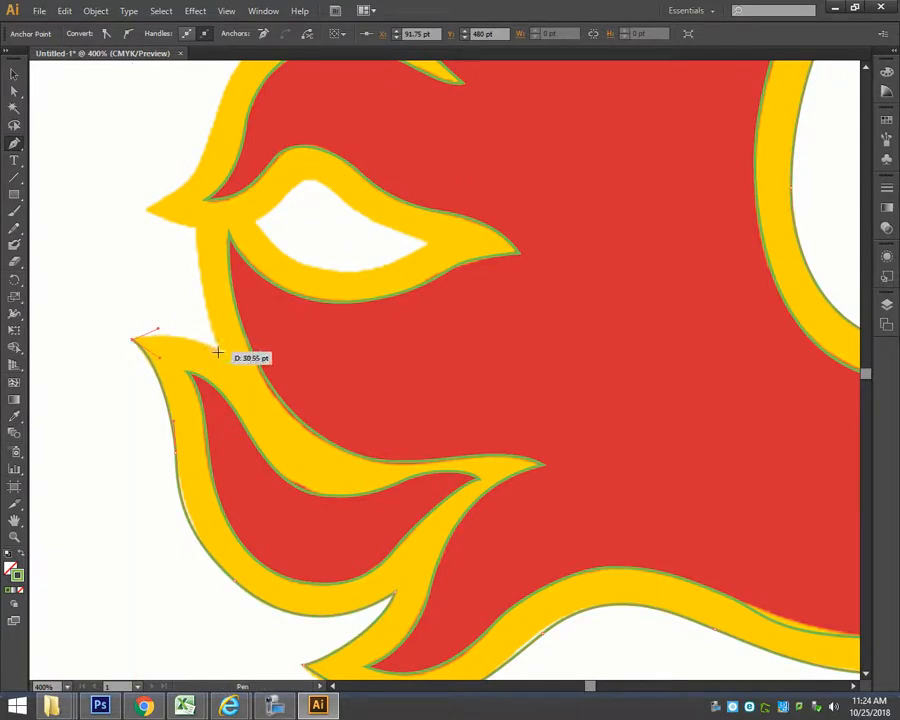
key(alt)
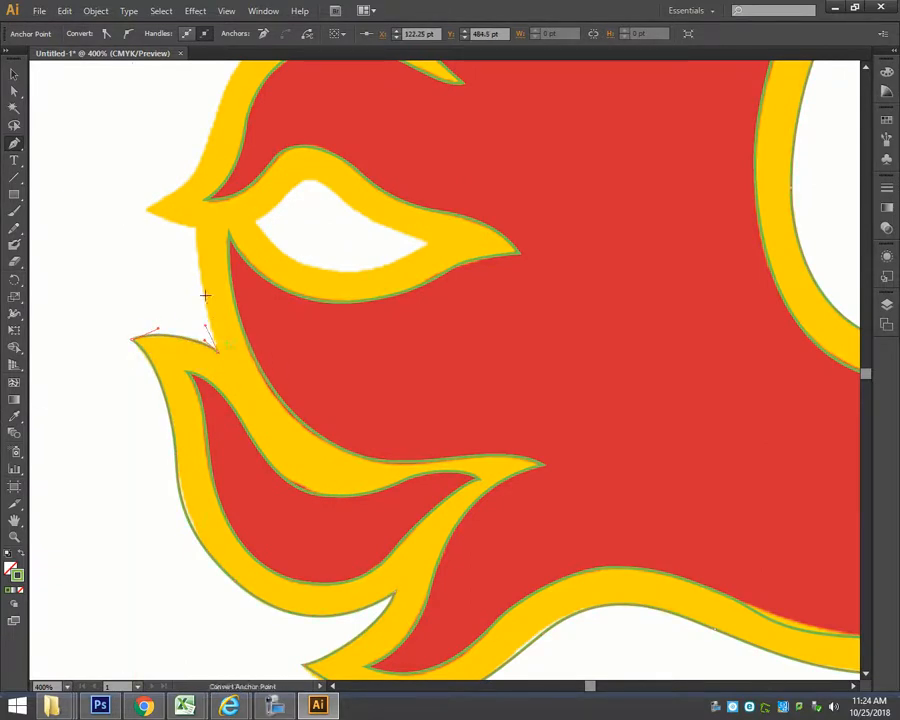
click(199, 212)
drag(204, 196, 203, 197)
key(space)
drag(246, 254, 326, 448)
drag(230, 403, 287, 352)
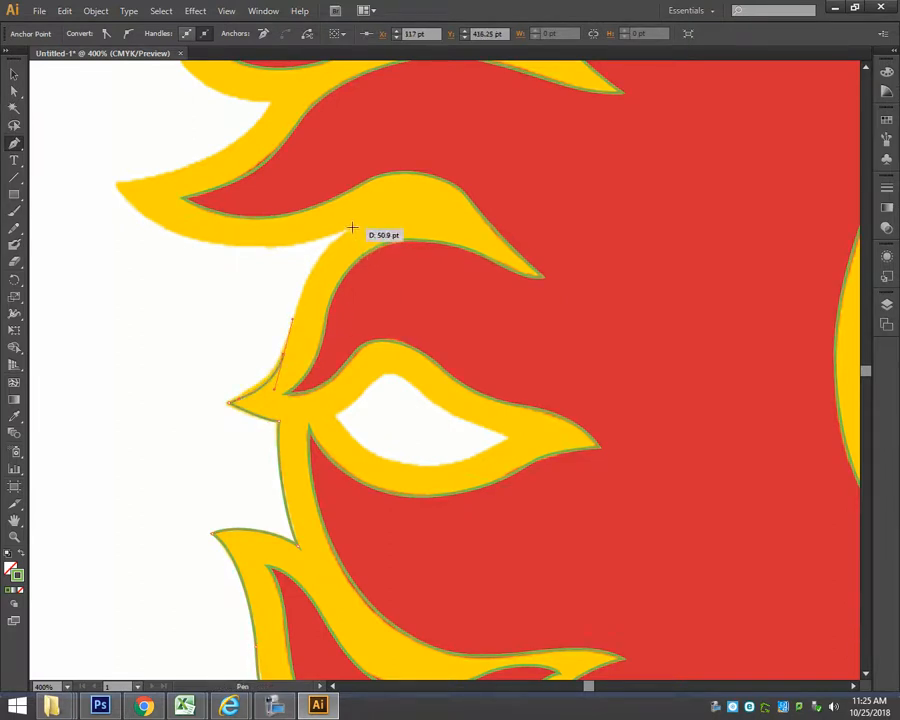
Trace up to the notch above the small flame, make it a corner, and follow the long left flame's lower edge to its tip.
drag(354, 226, 390, 212)
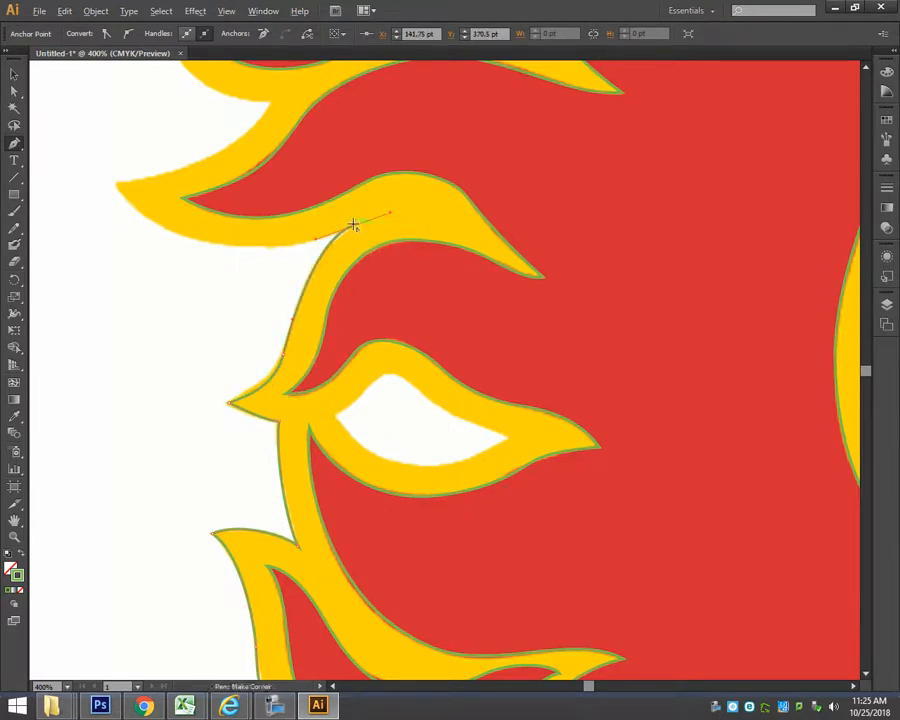
click(300, 246)
drag(114, 184, 277, 95)
key(space)
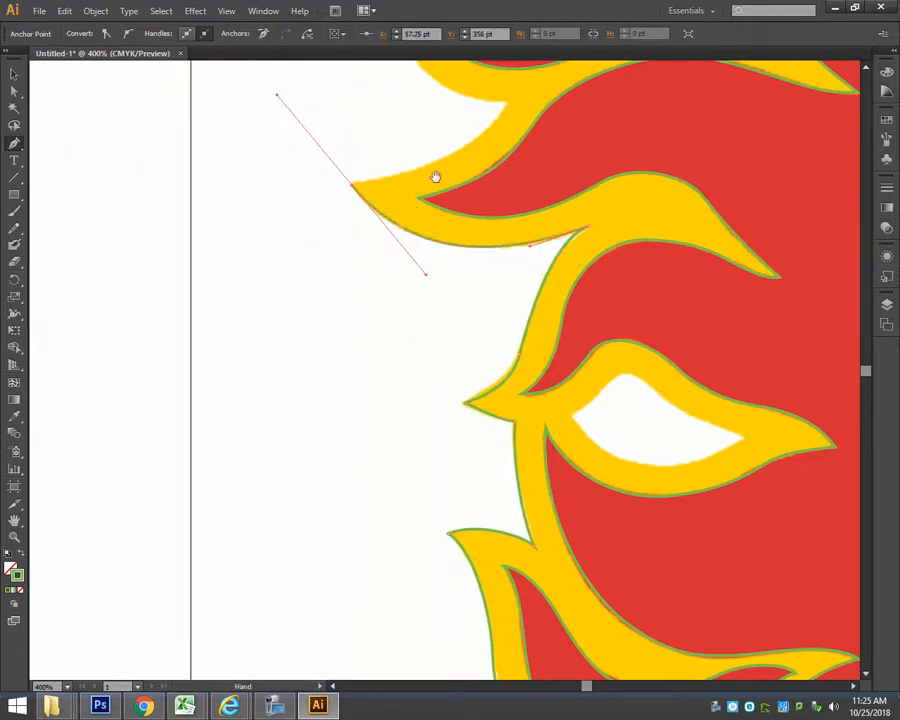
drag(435, 177, 350, 387)
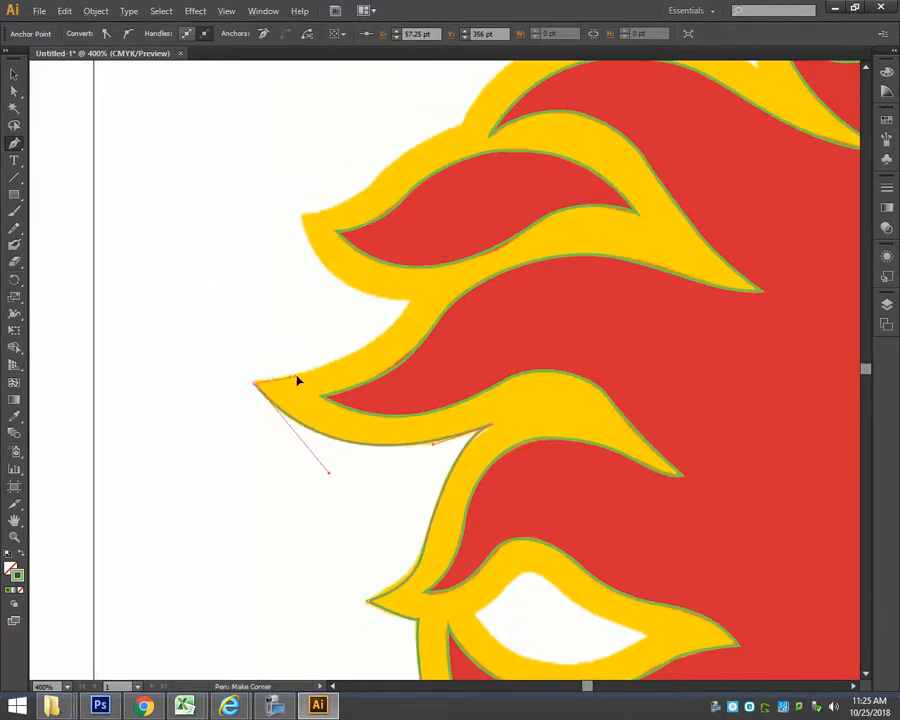
Trace the long left flame's upper edge to the next notch and the upper-left flame's lower edge to its tip, with corner points.
drag(406, 308, 421, 274)
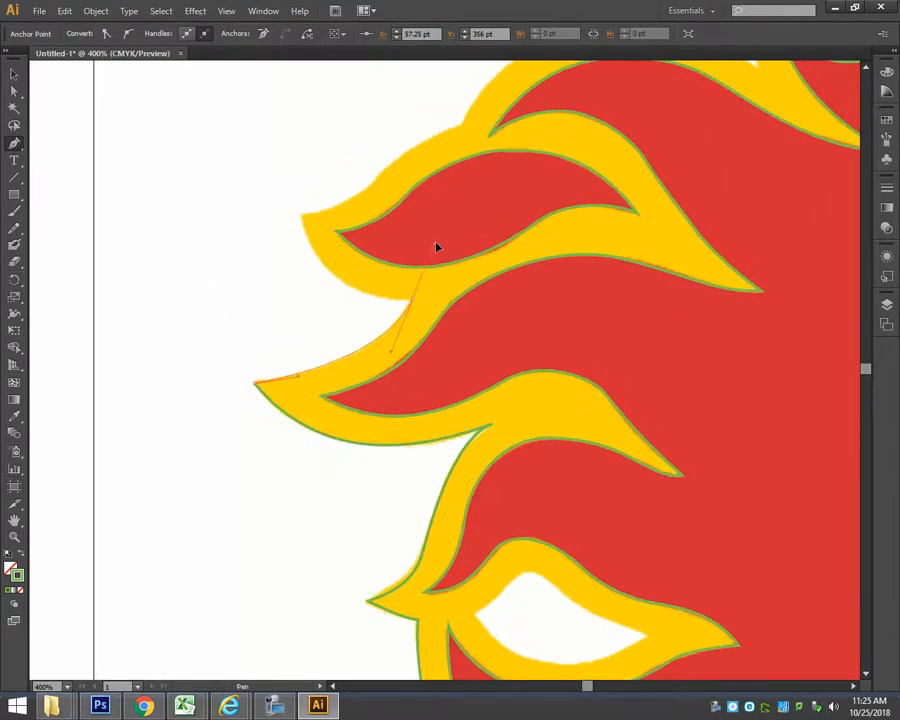
click(381, 304)
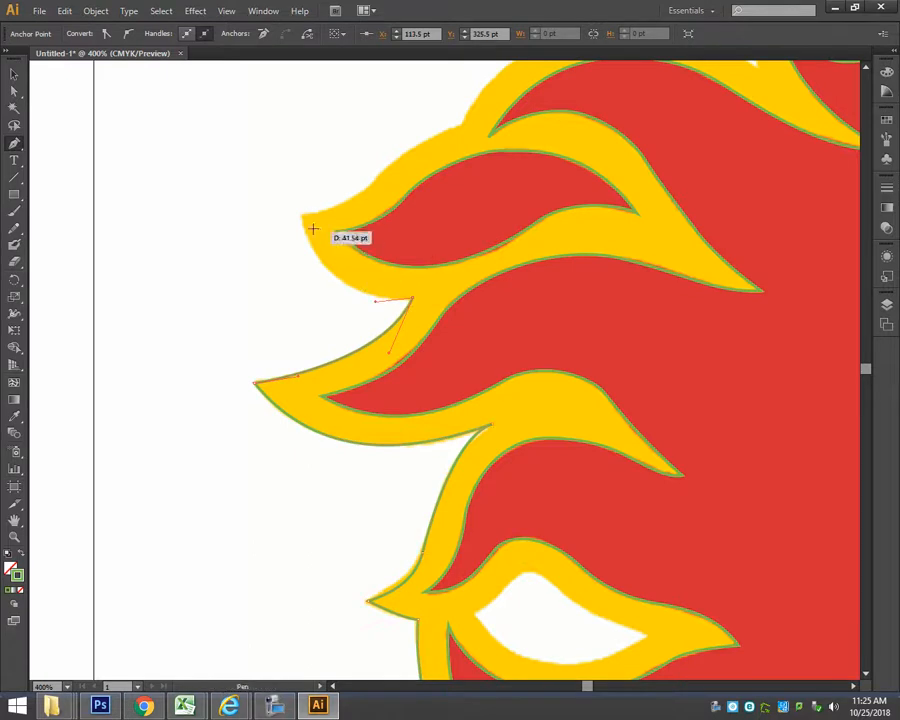
drag(300, 212, 299, 152)
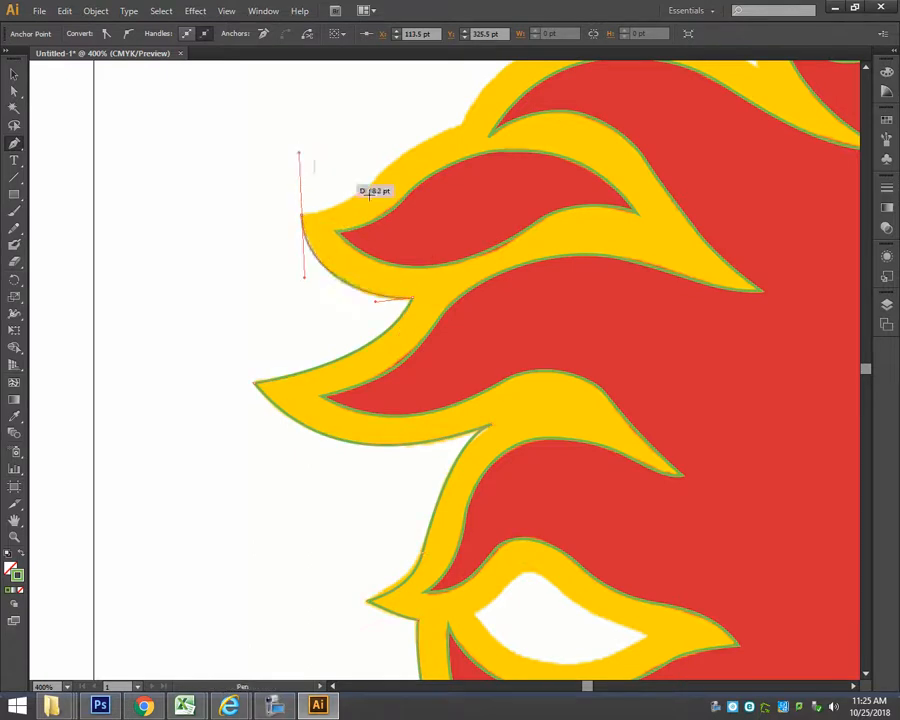
key(space)
drag(456, 235, 384, 459)
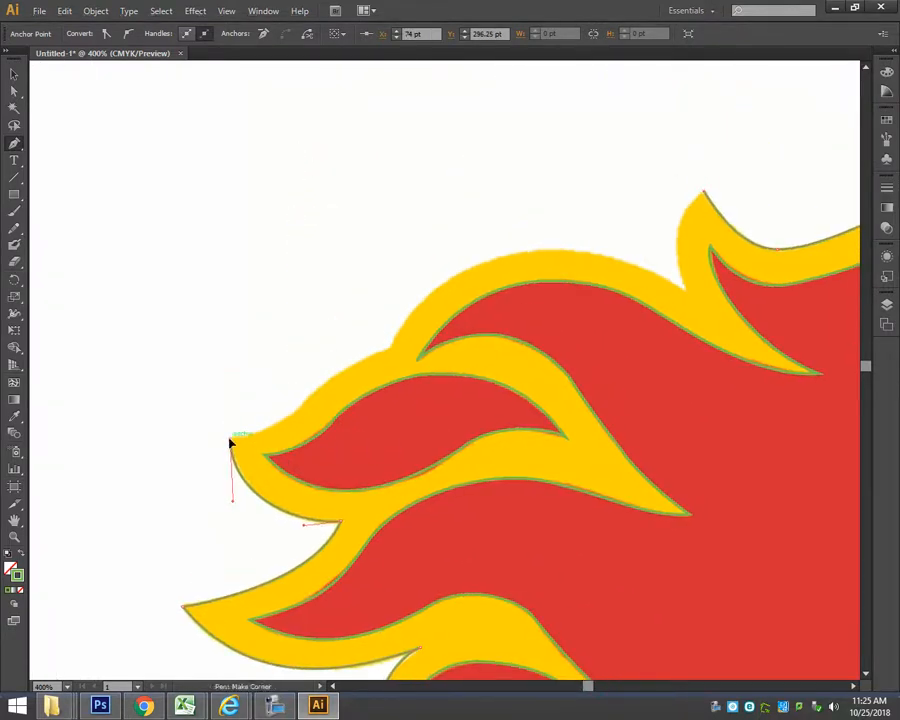
Trace the top edges of the upper-left flames and the last notch, closing the yellow outline at the top flame's tip.
drag(305, 401, 388, 349)
drag(400, 344, 402, 313)
drag(555, 253, 635, 254)
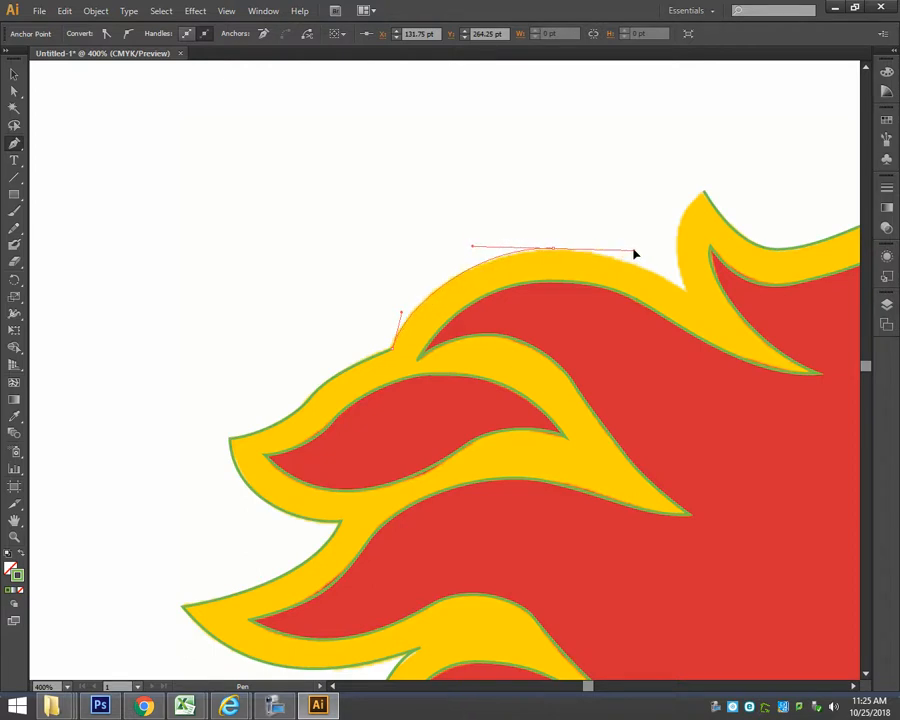
click(688, 292)
drag(684, 285, 671, 263)
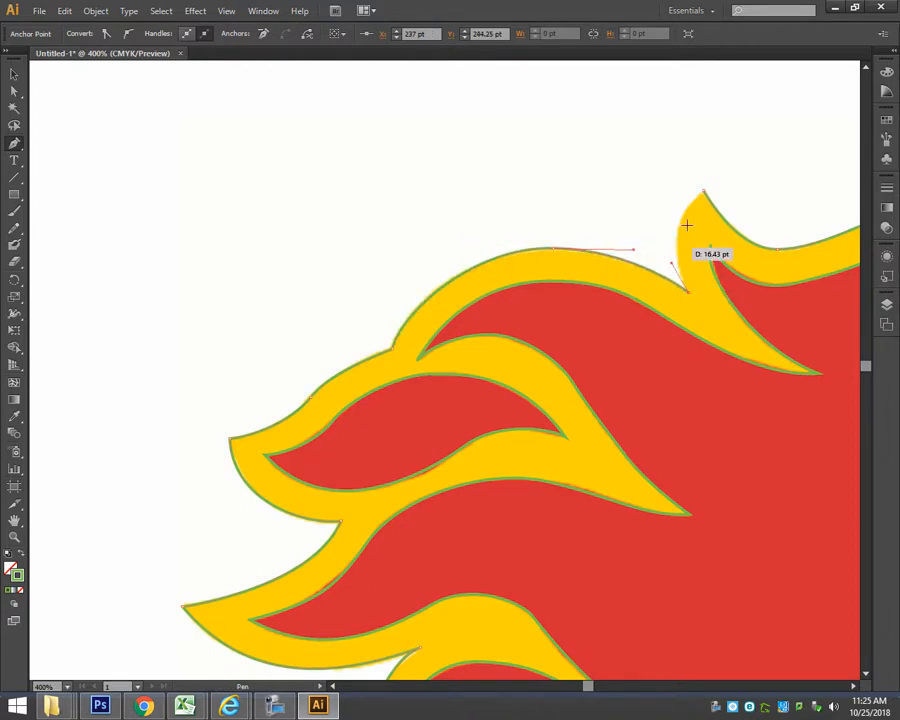
drag(703, 192, 730, 179)
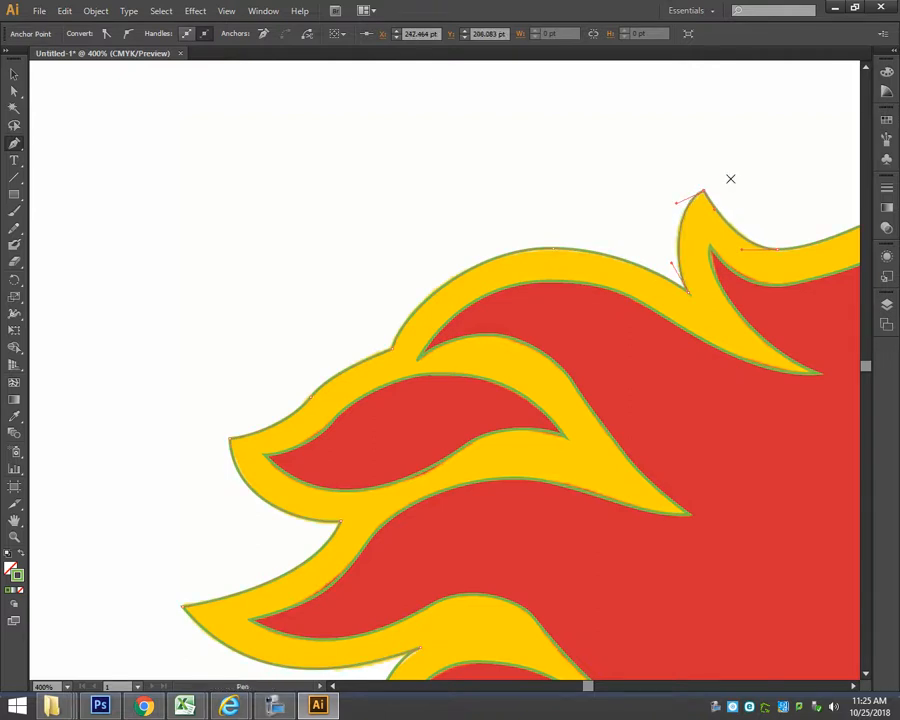
Trace the upper edge of the white flame-shaped hole from its left corner to its right tip, making the tip a corner point.
scroll(527, 460, down, 3)
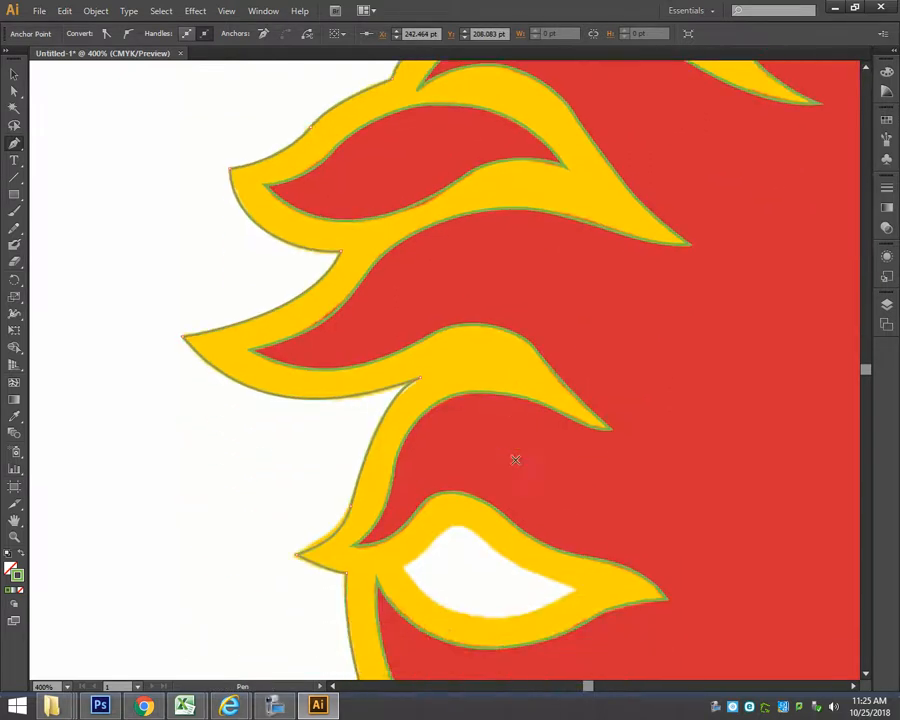
scroll(514, 458, down, 3)
drag(401, 465, 552, 481)
key(ctrl+z)
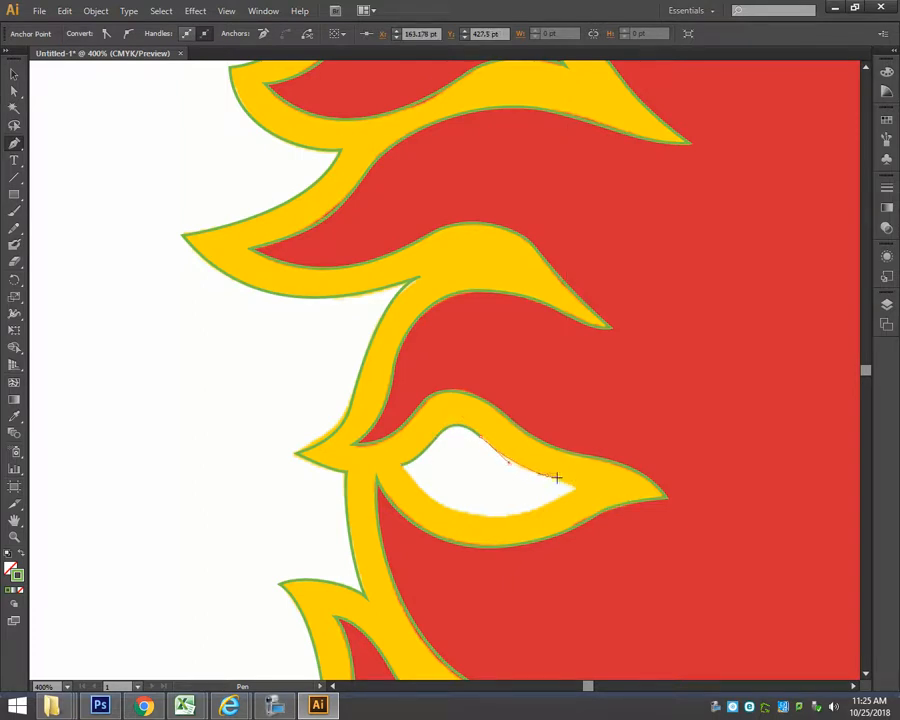
click(579, 488)
scroll(575, 505, up, 5)
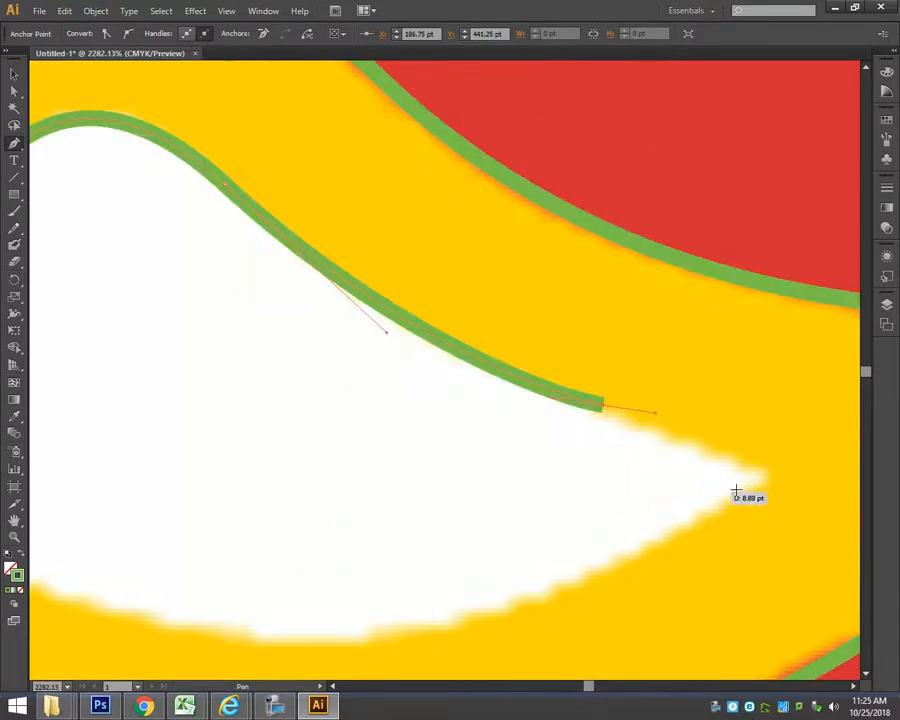
drag(769, 478, 792, 510)
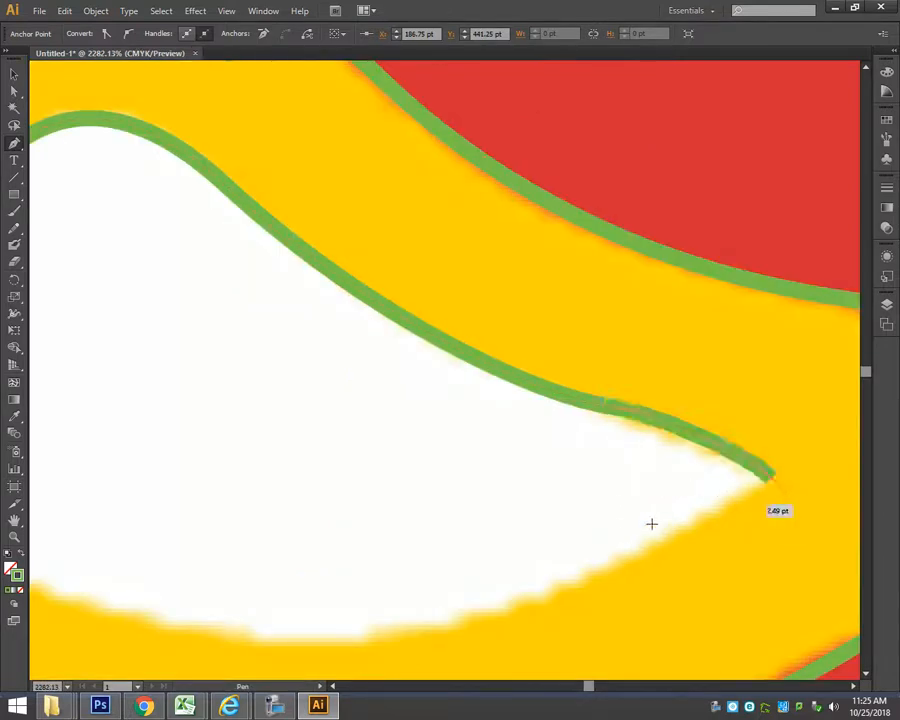
scroll(651, 524, down, 5)
click(784, 290)
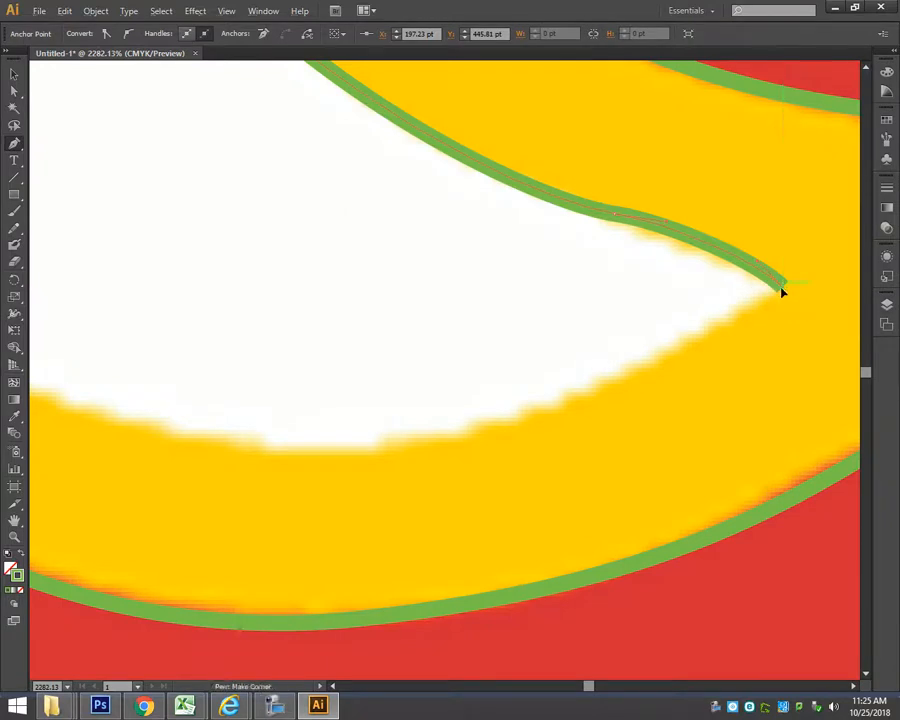
key(ctrl+minus)
key(ctrl+minus)
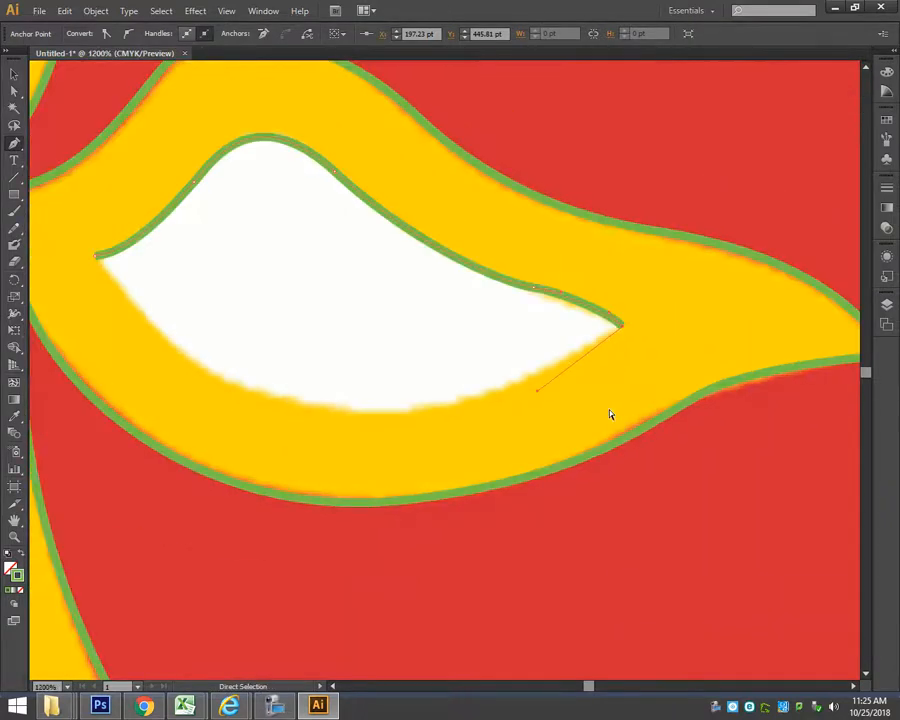
Trace the white hole's curved lower edge back to its left corner and close the path.
drag(362, 414, 291, 414)
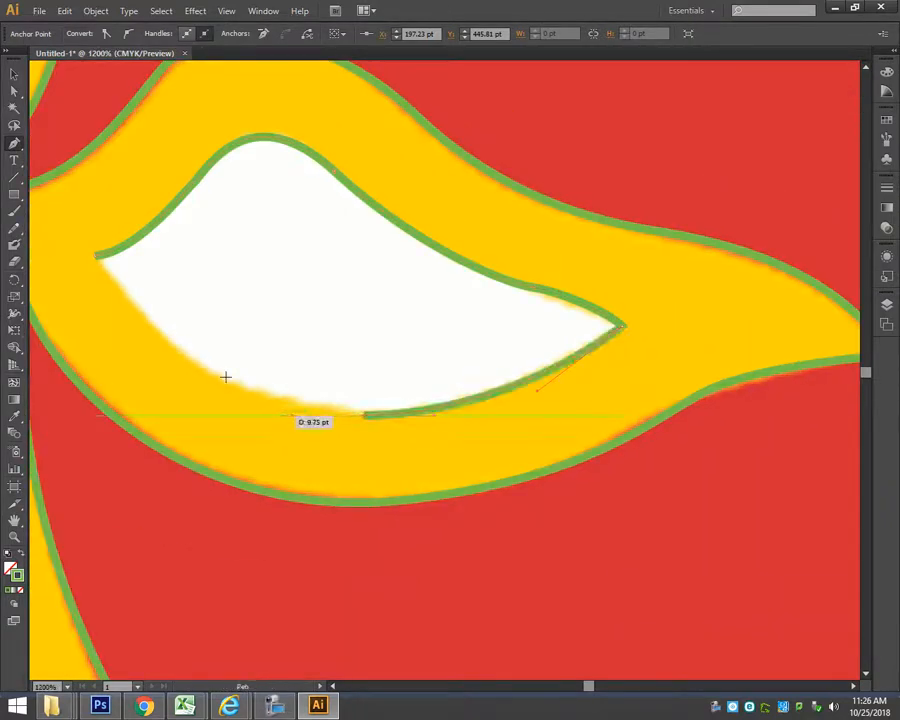
key(space)
drag(186, 346, 373, 431)
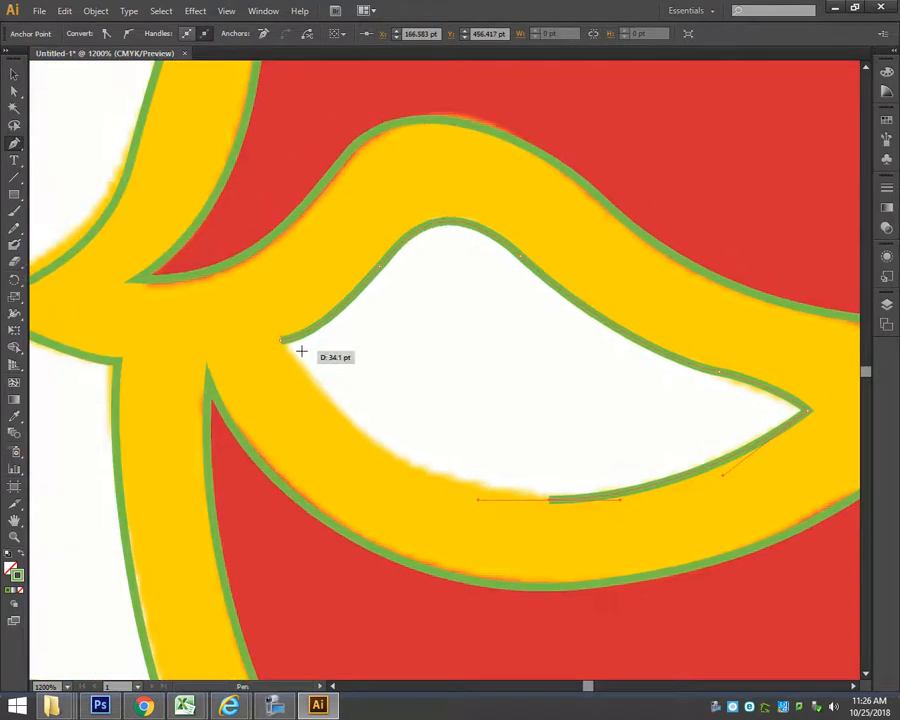
click(283, 342)
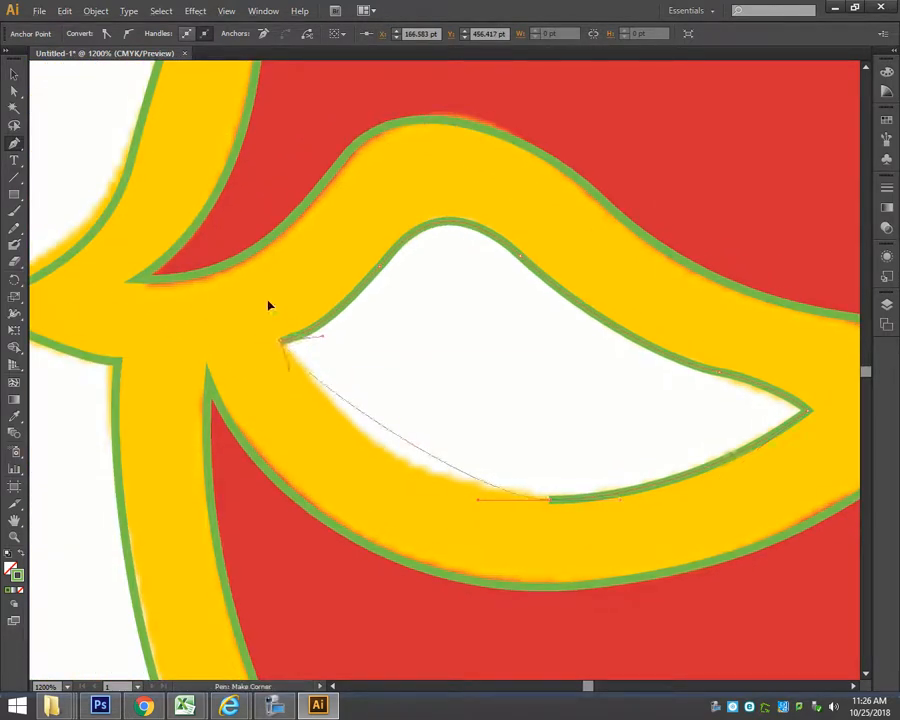
drag(201, 246, 209, 211)
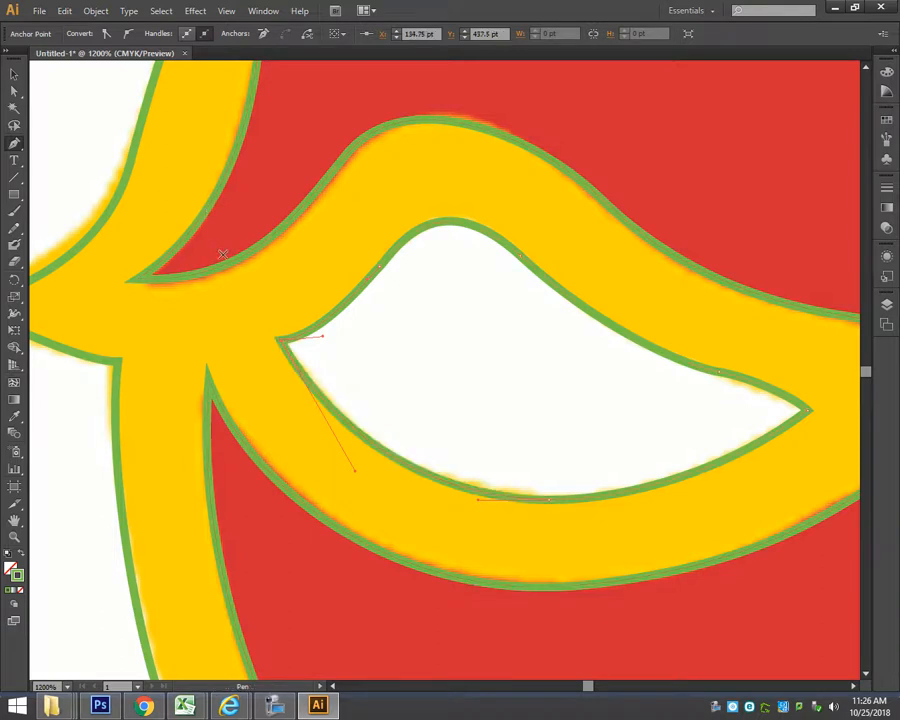
Unlock Layer 1, which holds the reference image.
key(ctrl+0)
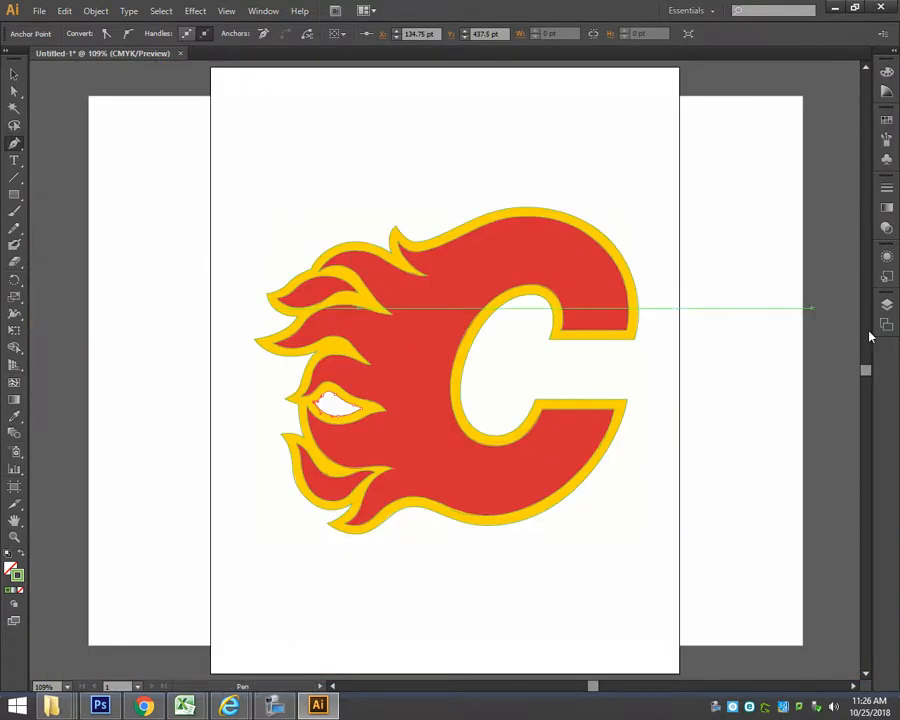
click(887, 305)
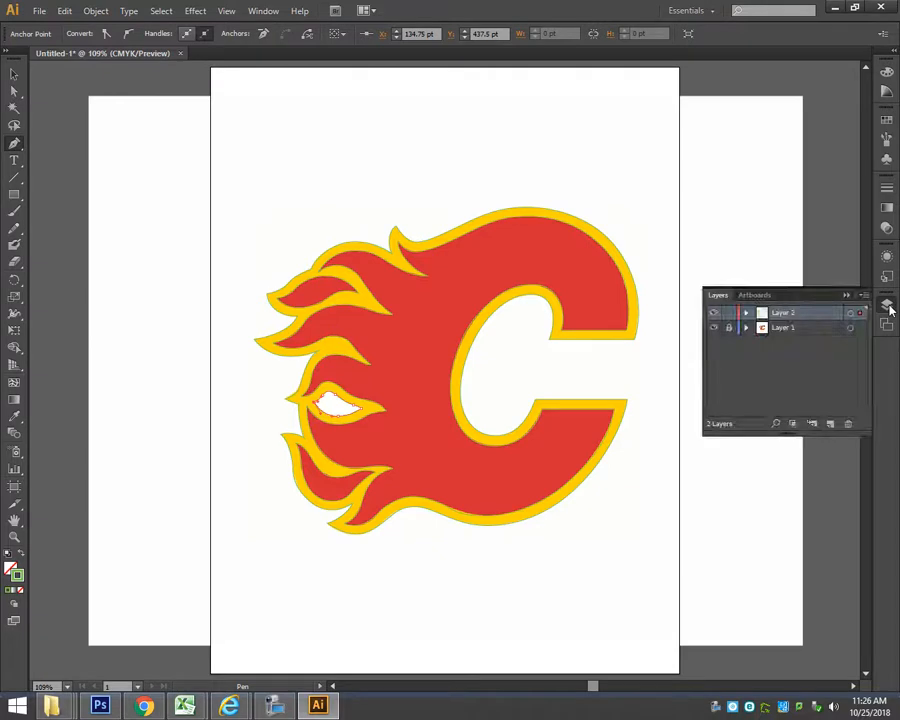
click(730, 329)
Select the traced paths together with the reference image, scale them down proportionally about the artboard's centre, and deselect everything.
key(v)
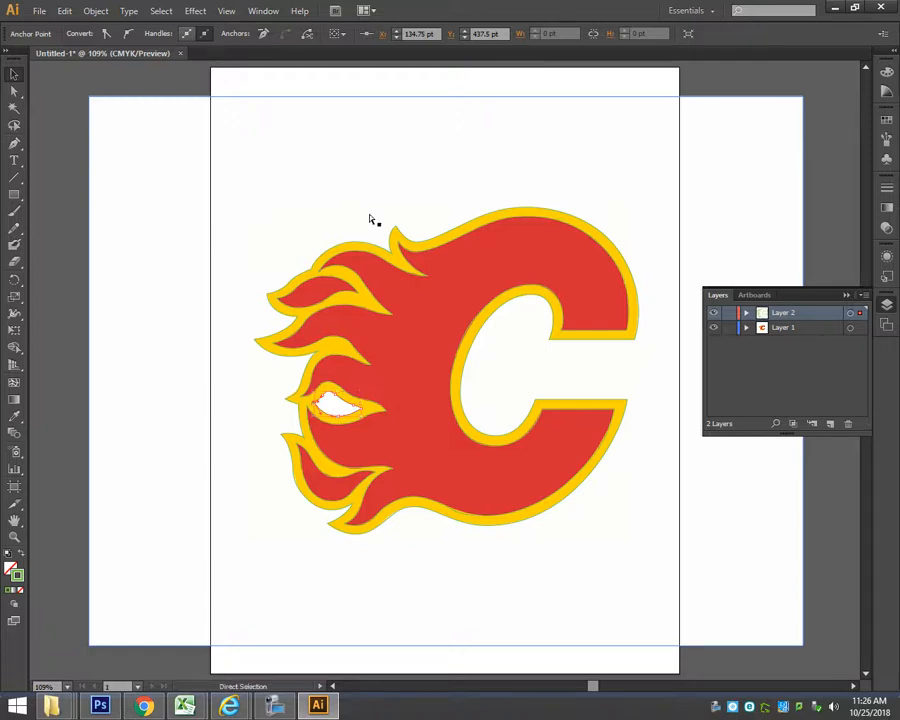
key(ctrl+a)
key(s)
drag(670, 184, 580, 258)
click(15, 75)
click(260, 108)
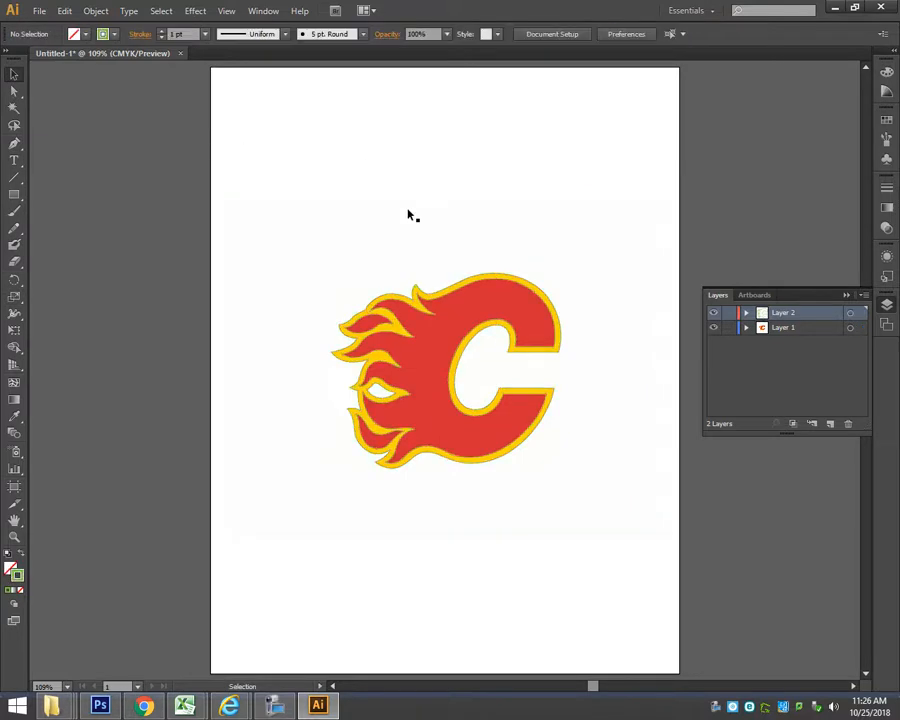
Move the reference image to the artboard's lower half and all traced paths to its upper half, leaving everything deselected.
click(380, 219)
drag(388, 221, 391, 352)
click(317, 251)
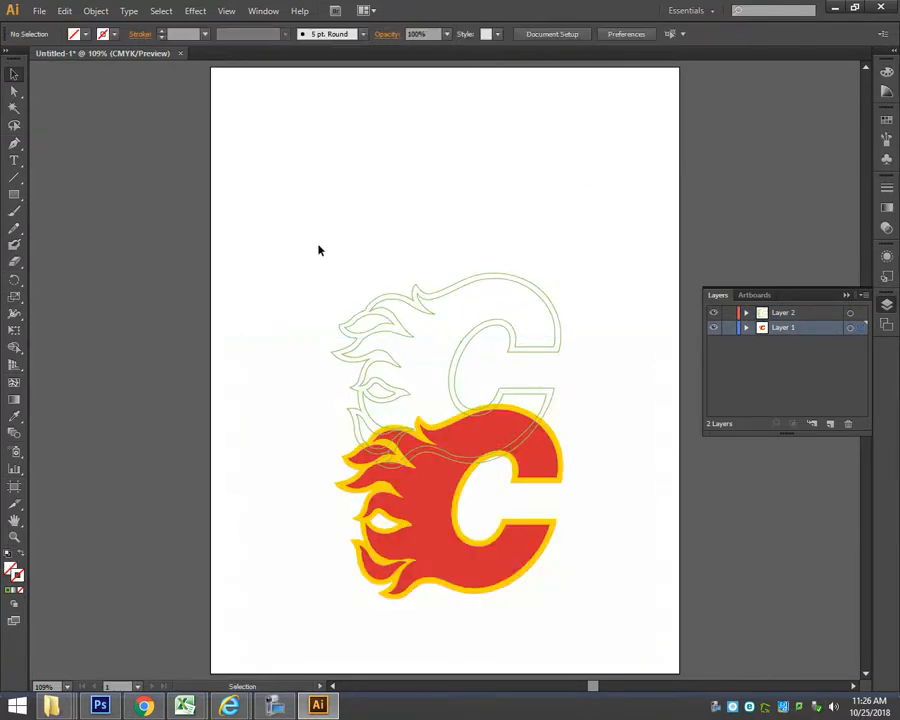
drag(307, 233, 589, 506)
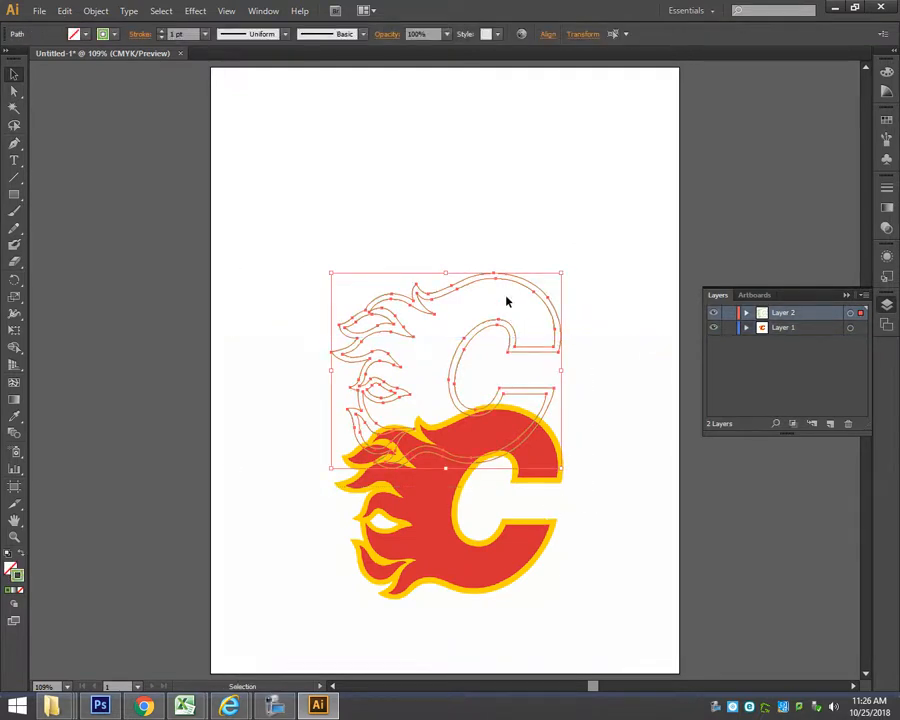
drag(500, 281, 500, 146)
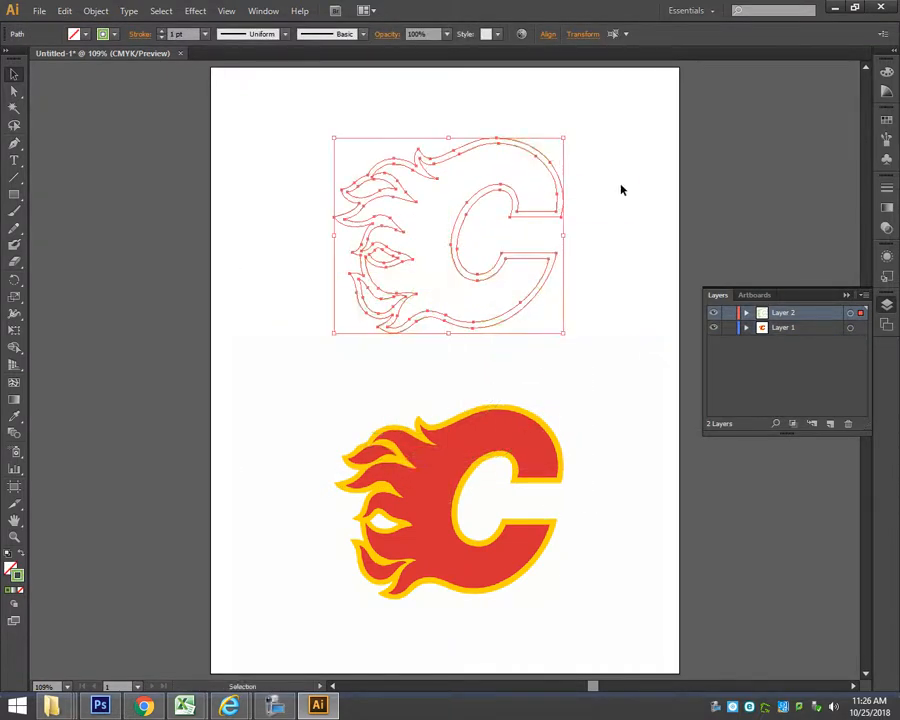
click(538, 242)
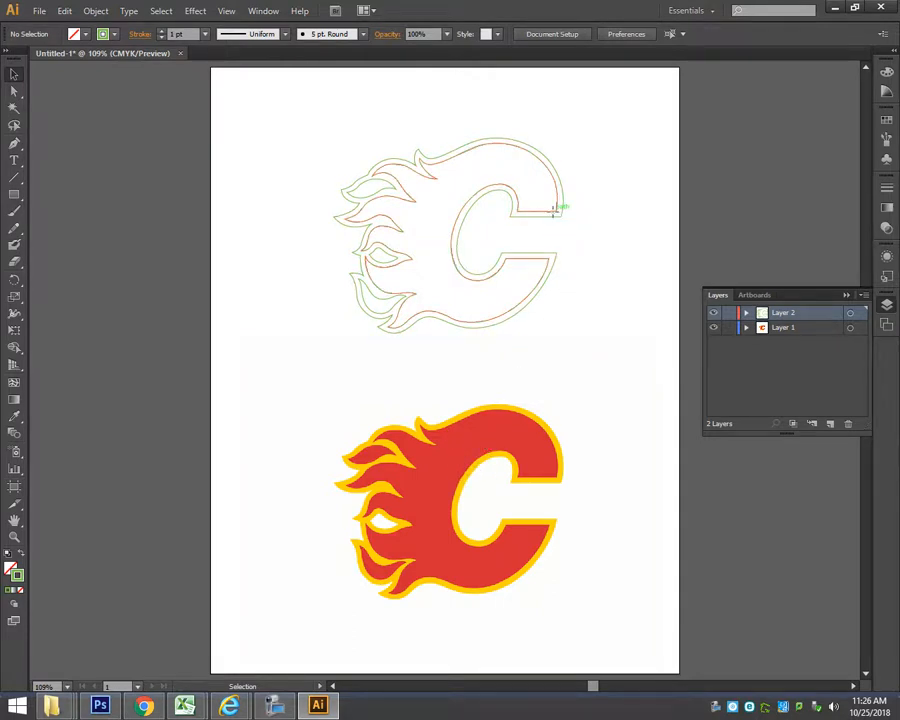
Fill the traced inner C-and-flames path with the red sampled from the reference logo using the Eyedropper, and deselect it.
click(553, 210)
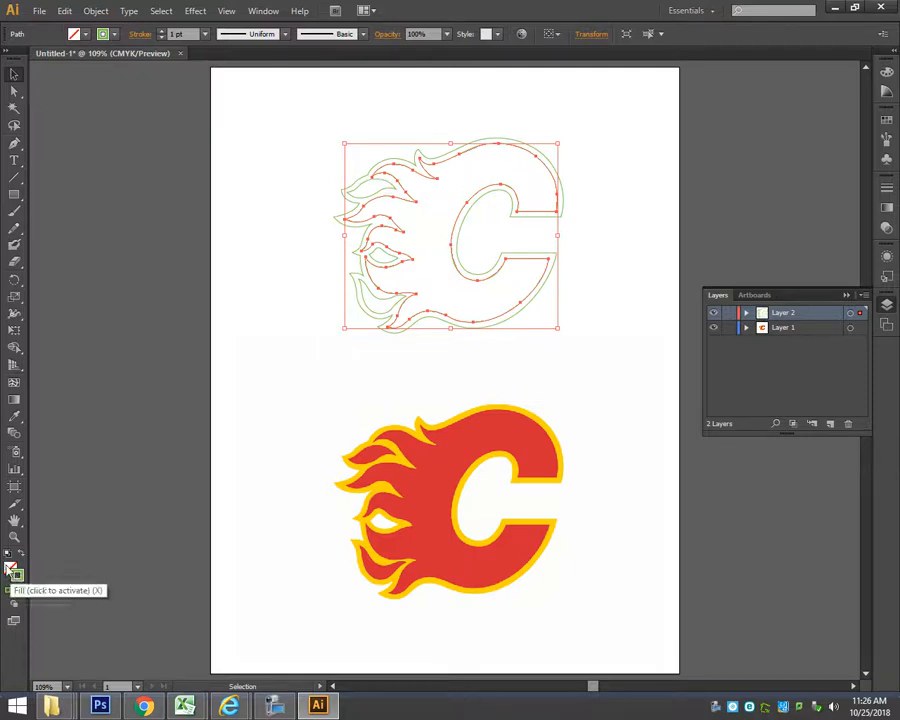
click(11, 569)
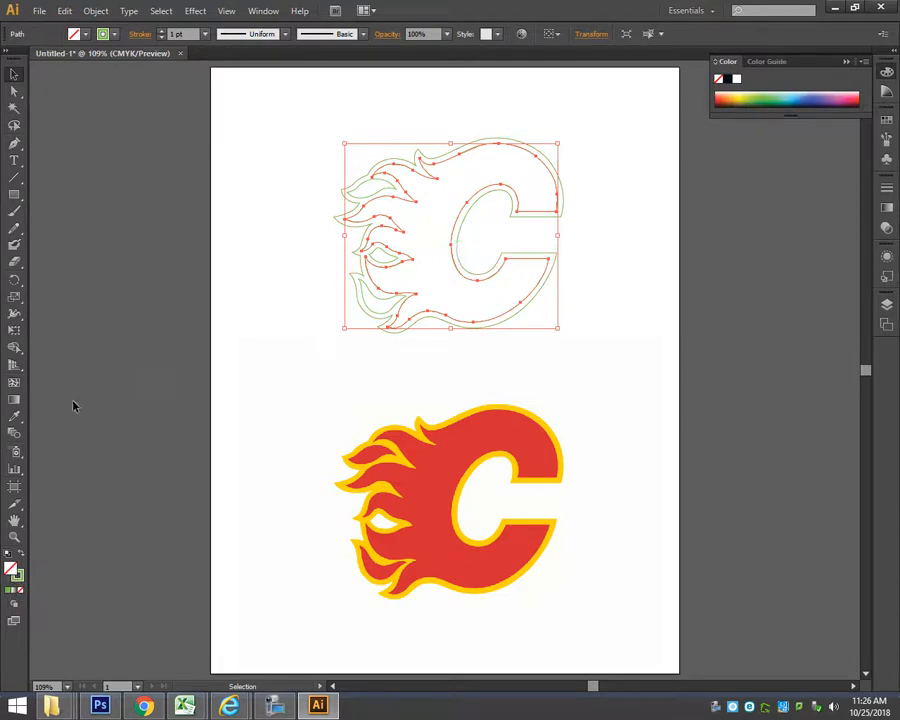
click(14, 416)
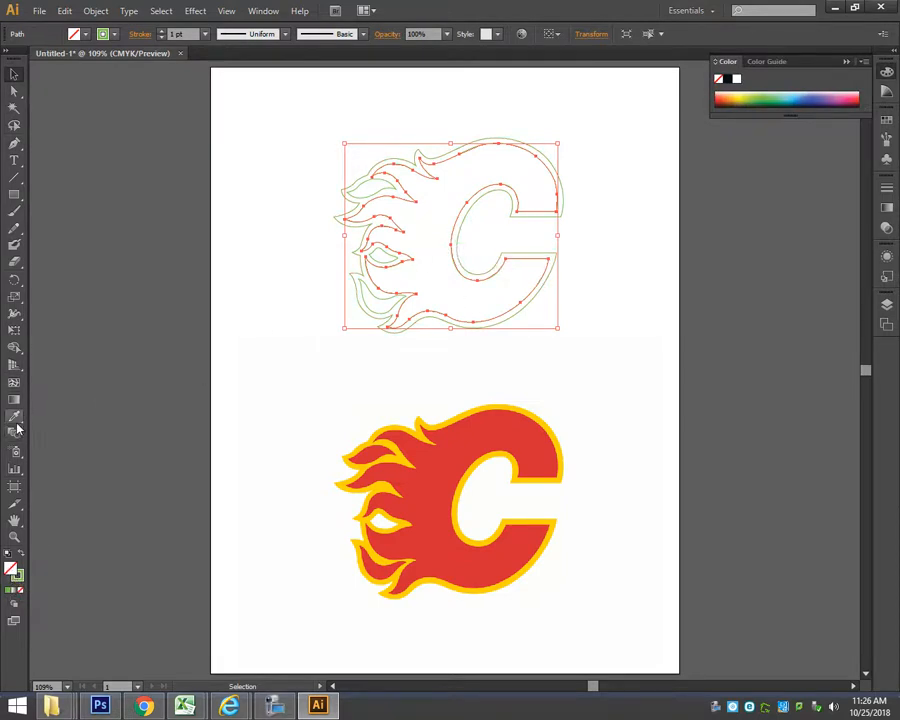
click(450, 468)
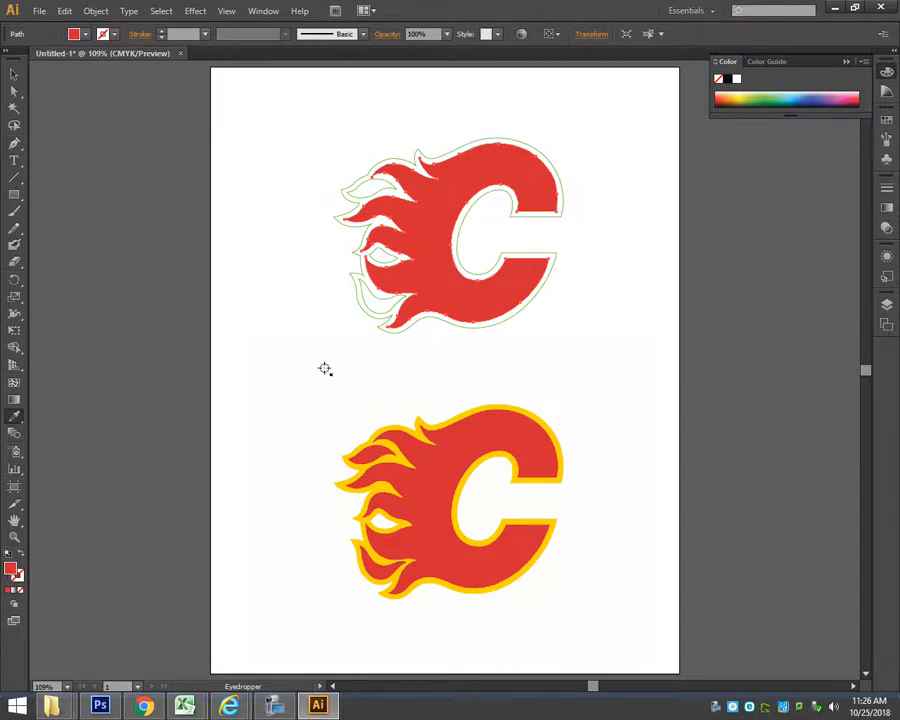
drag(736, 95, 855, 92)
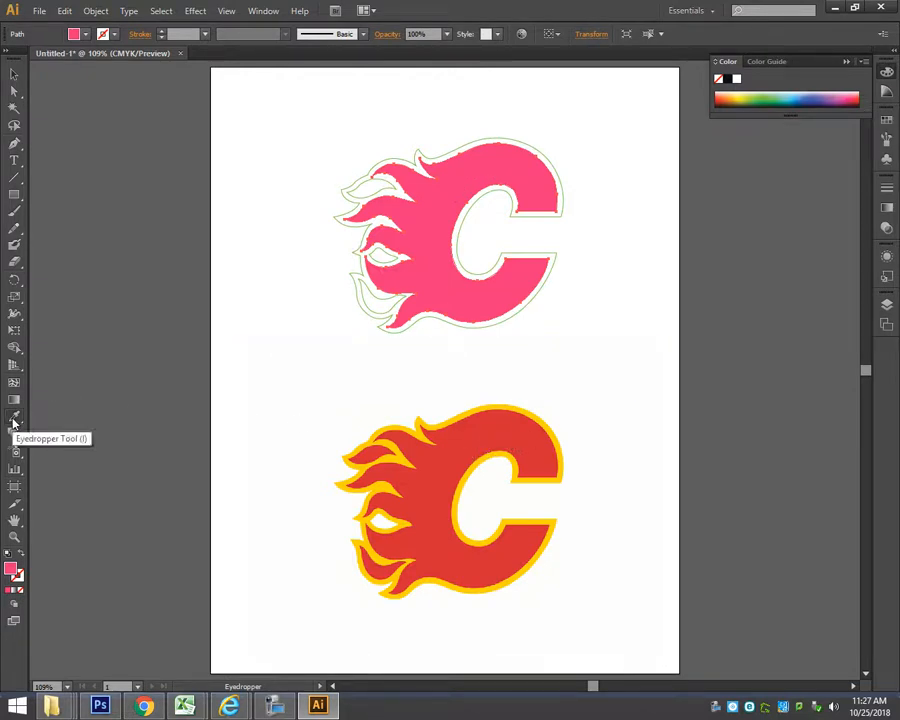
click(505, 433)
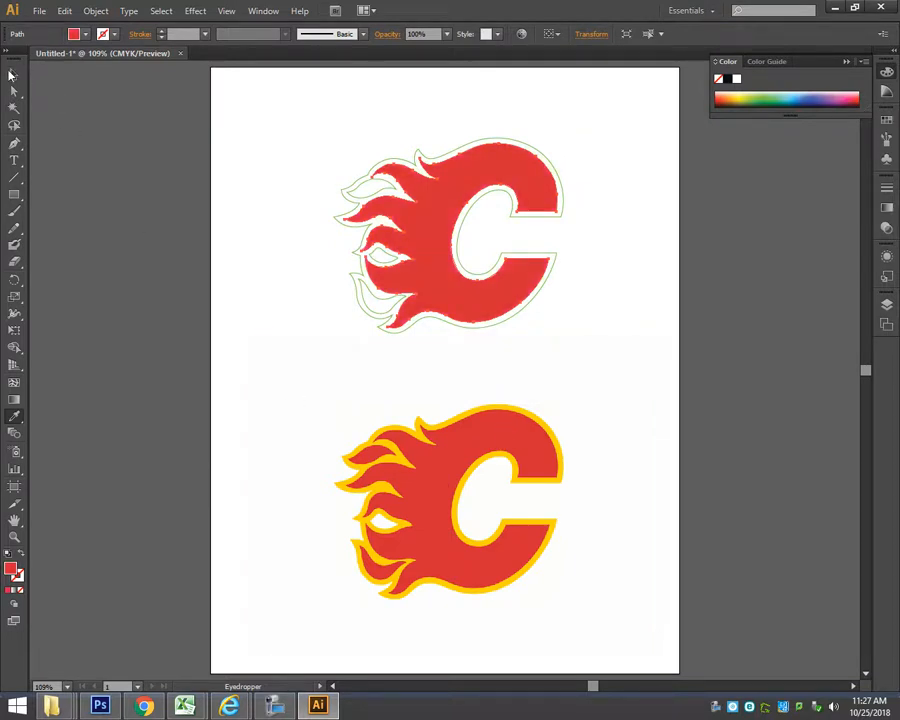
click(14, 74)
click(388, 141)
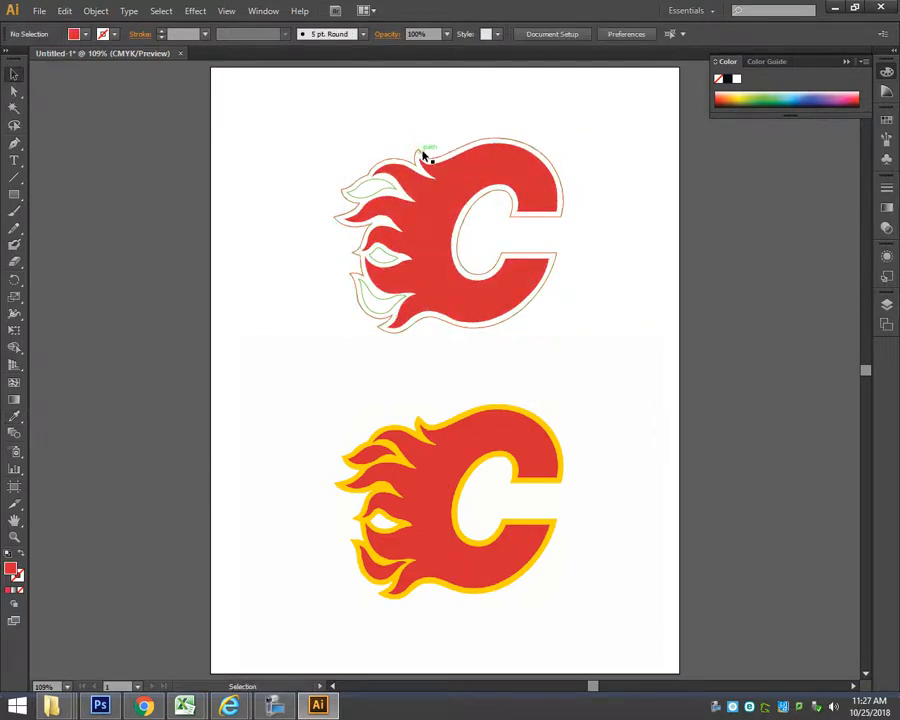
Remove the outer outline path's stroke, fill it with the yellow sampled from the reference logo's border, and deselect it.
click(424, 155)
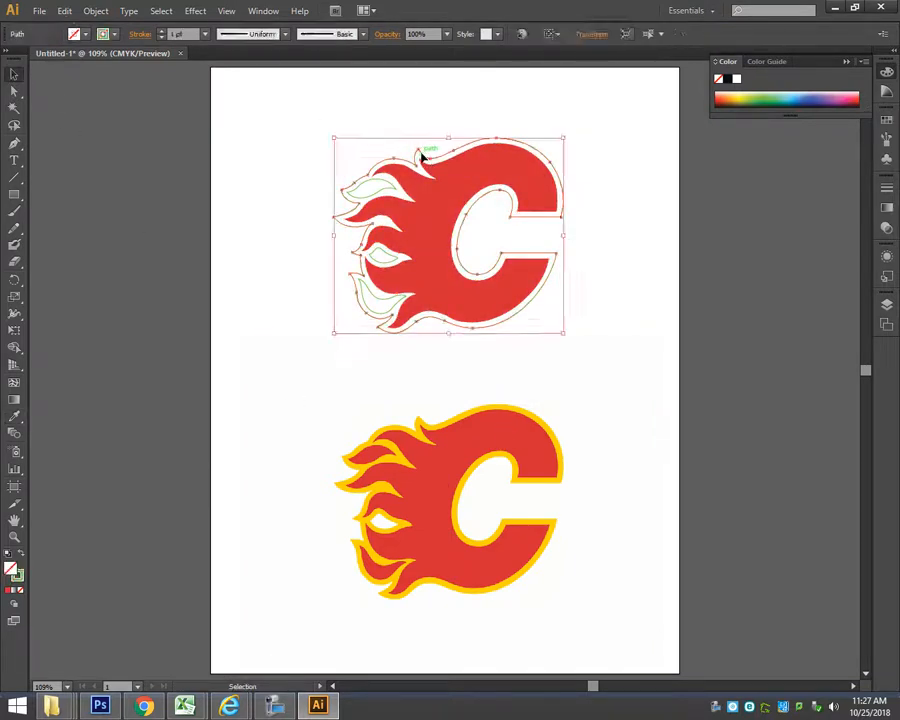
click(19, 576)
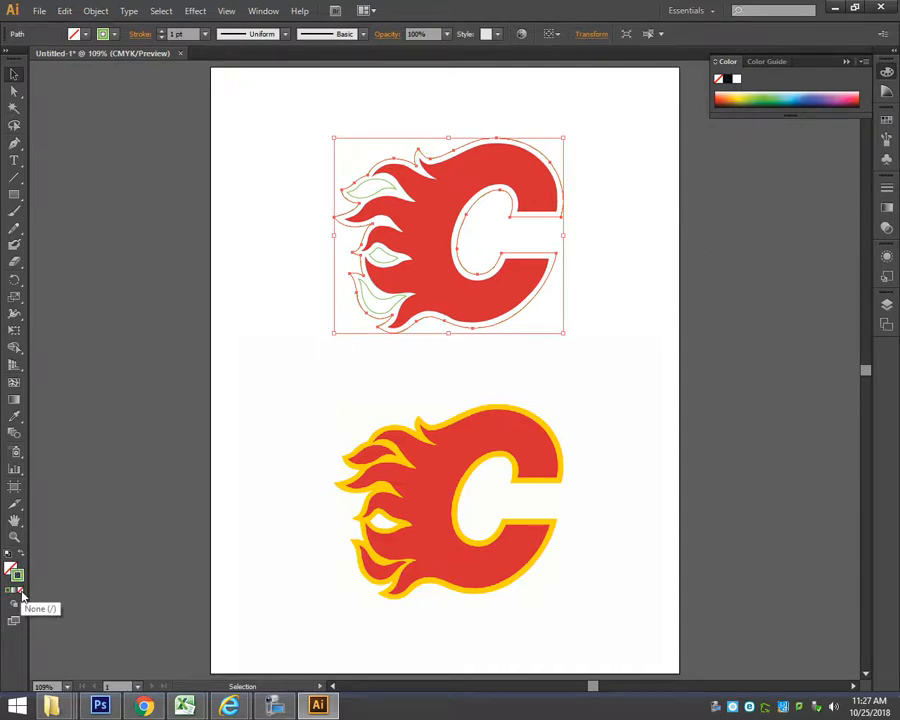
click(21, 597)
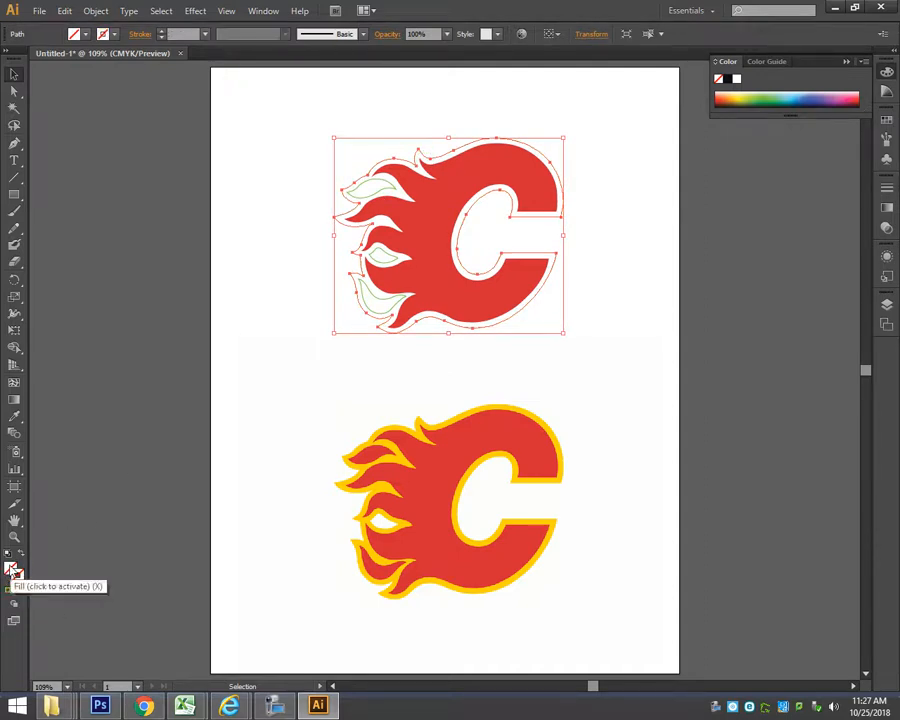
click(12, 570)
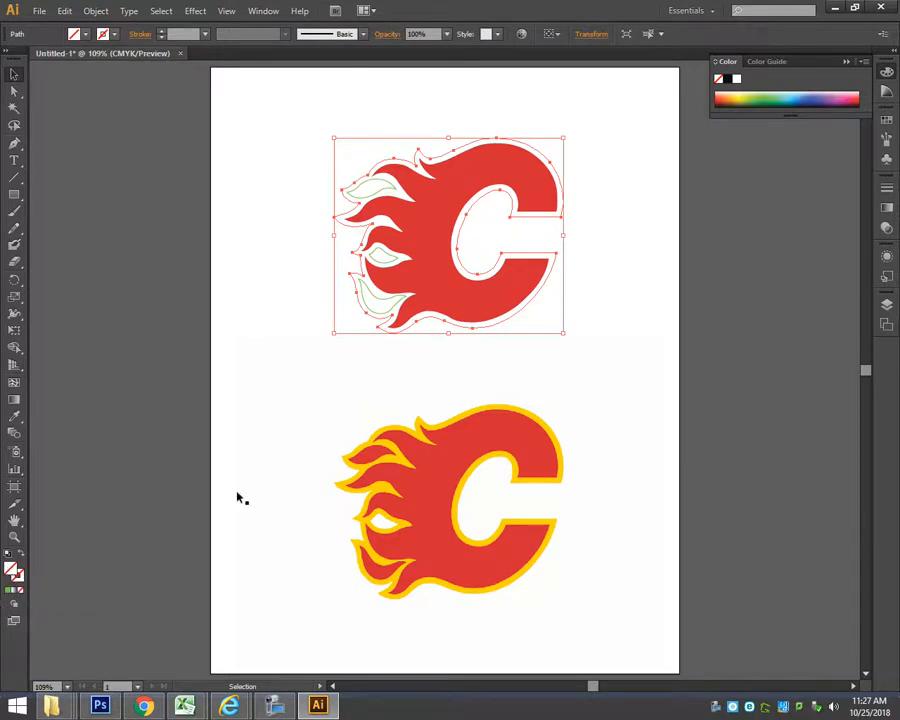
click(770, 96)
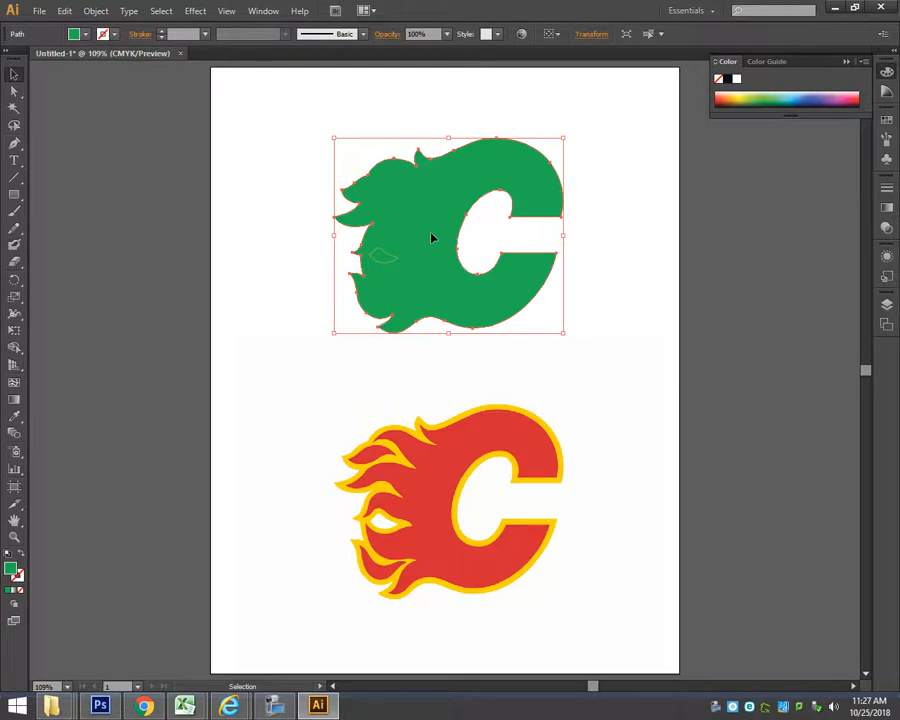
click(742, 95)
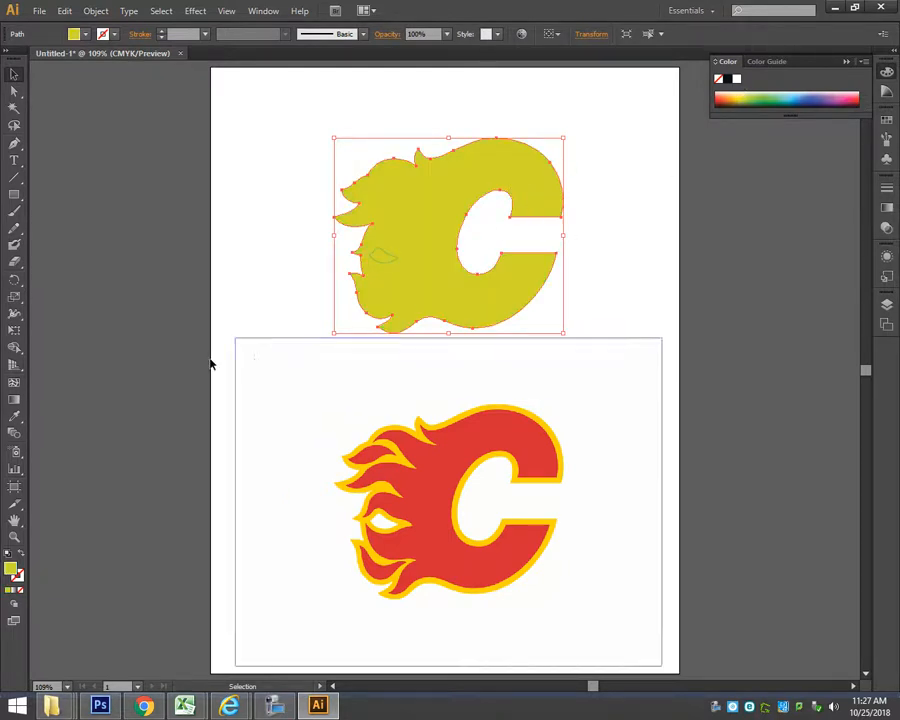
click(15, 416)
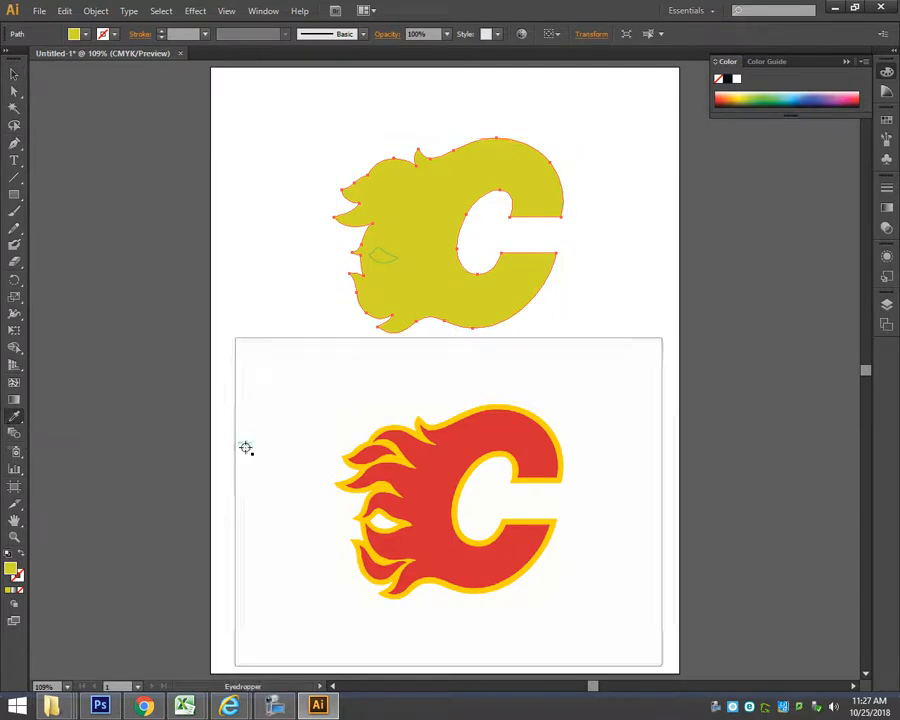
click(418, 436)
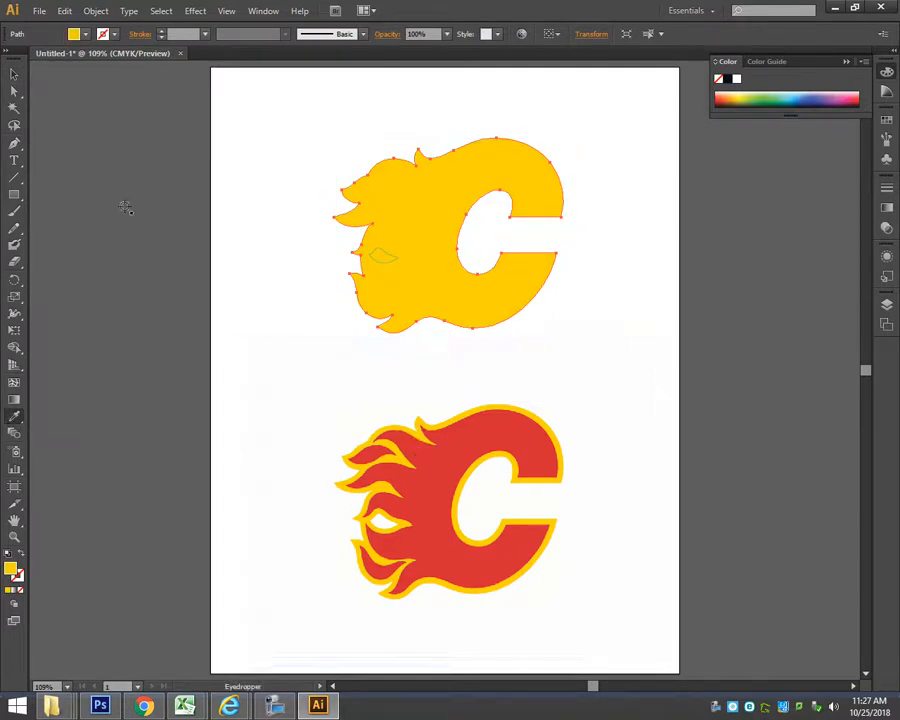
click(14, 73)
click(267, 135)
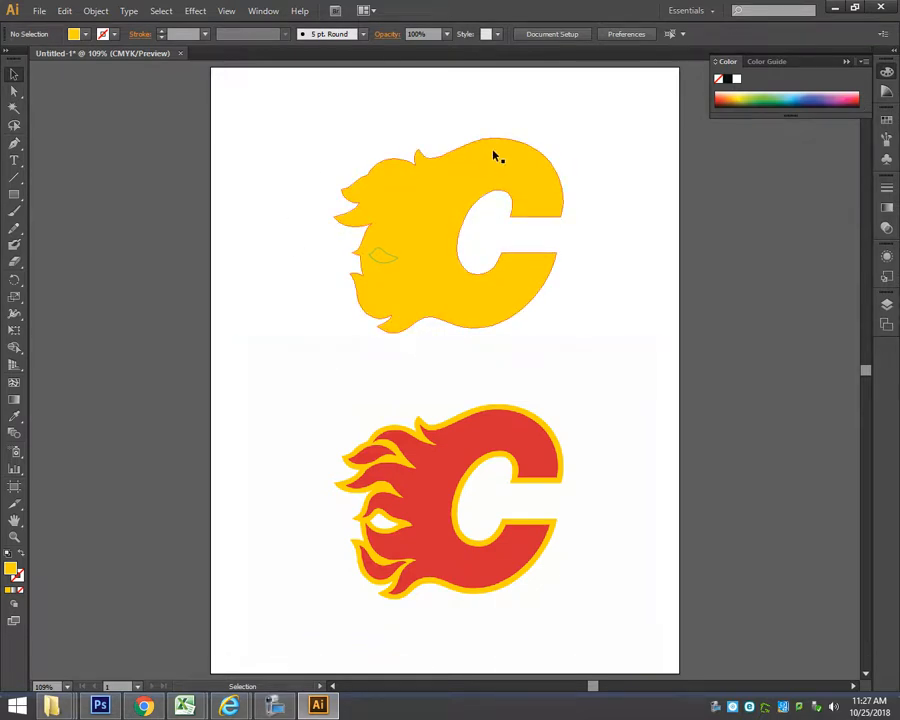
drag(500, 153, 419, 141)
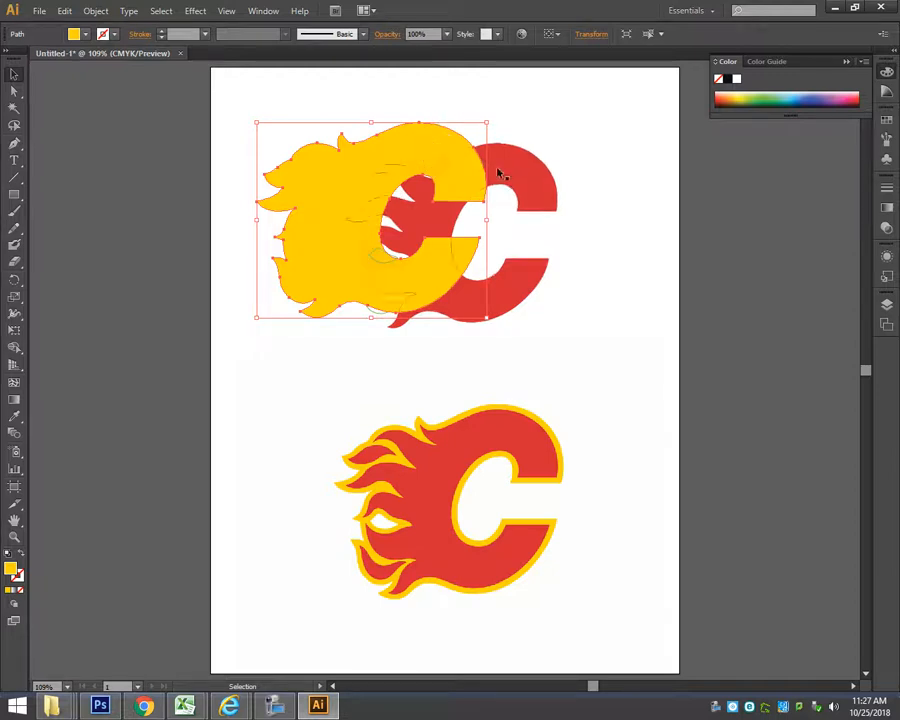
key(ctrl+c)
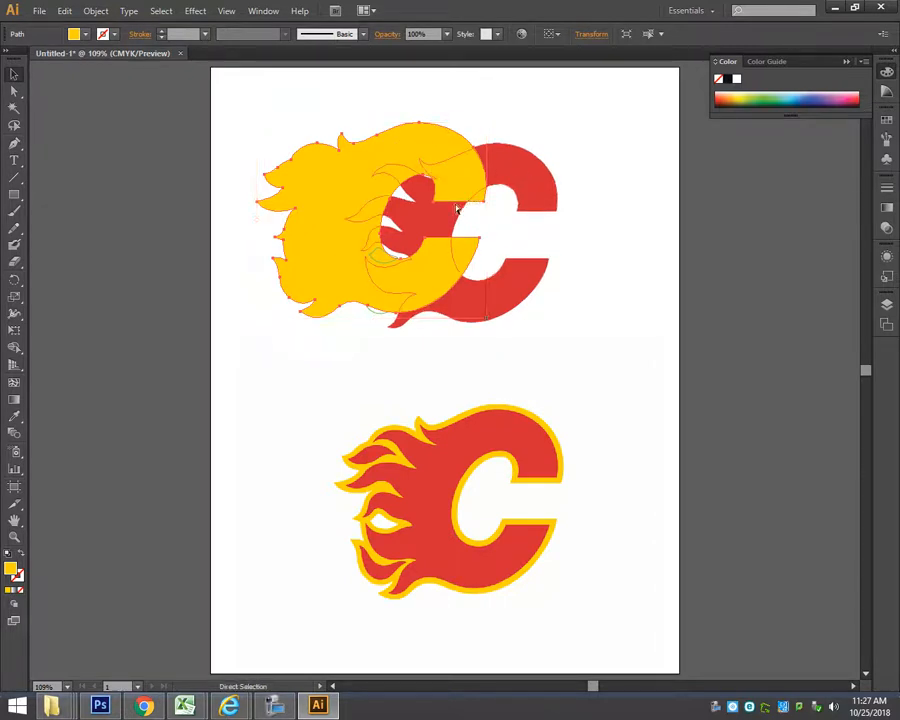
key(ctrl+z)
Send the yellow outline shape to the back, behind the red C and flame paths, and deselect it.
right_click(516, 165)
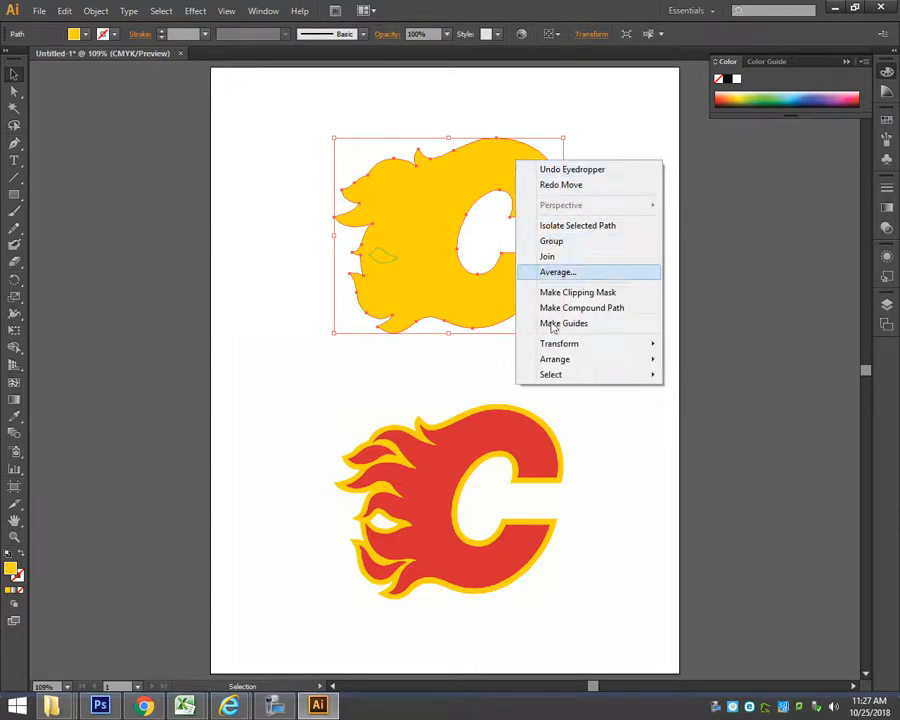
mouse_move(559, 363)
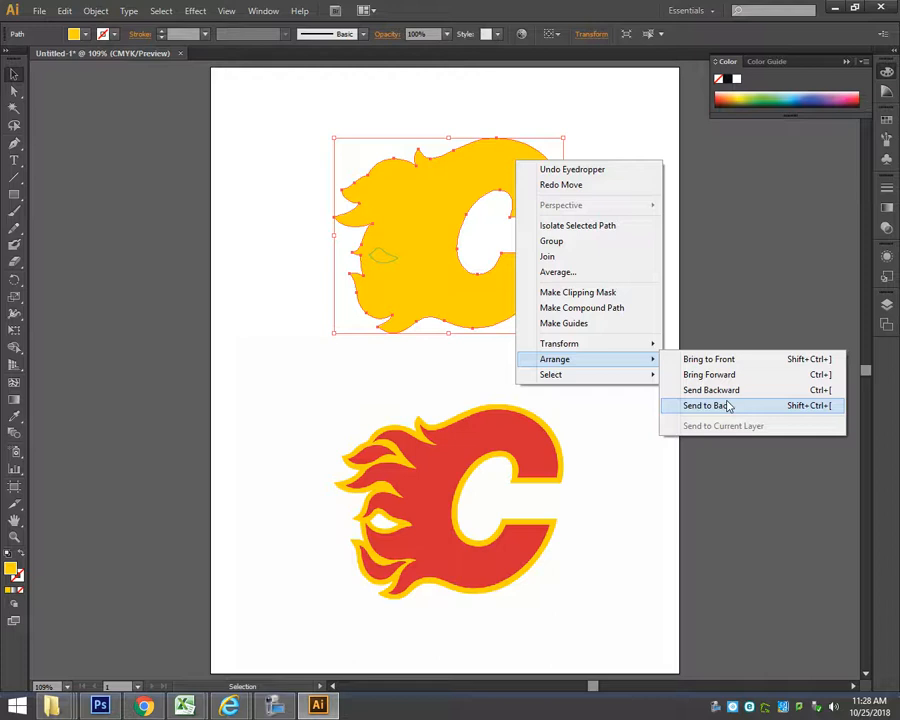
click(730, 406)
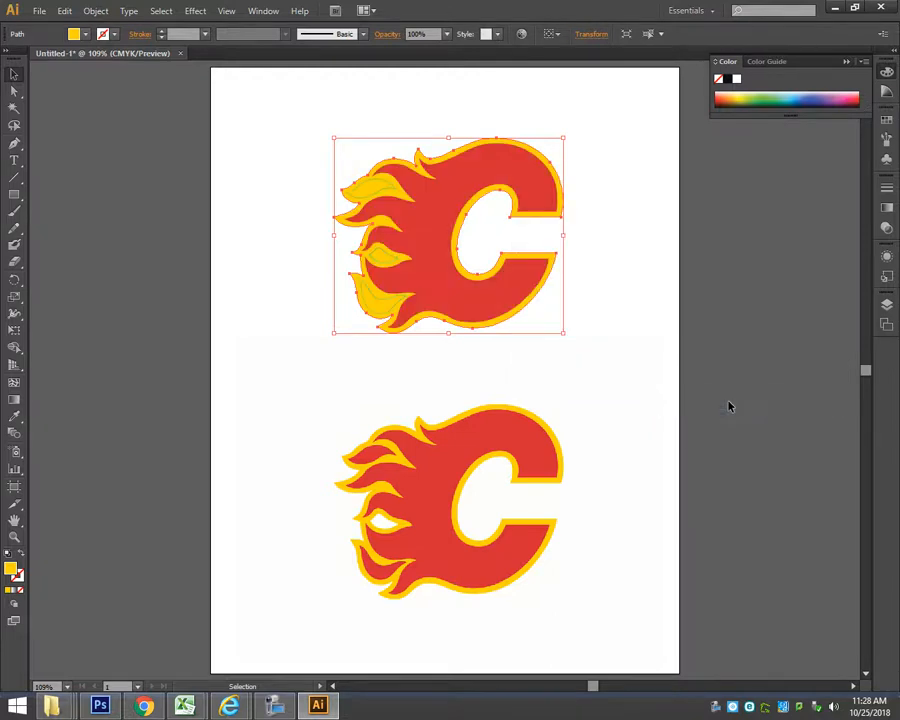
click(613, 150)
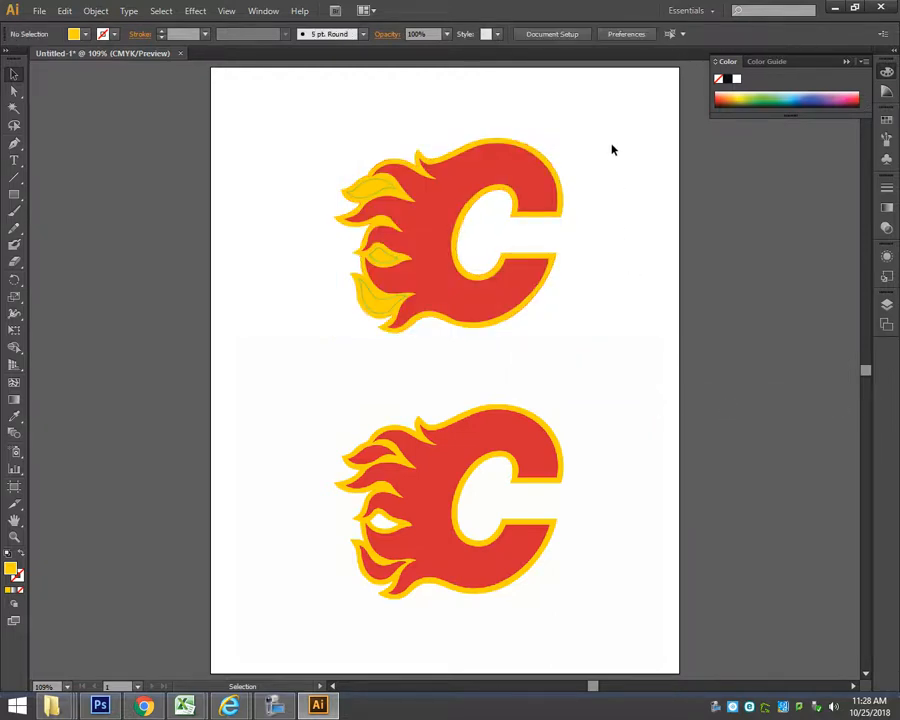
Apply the red C's appearance to the unfilled upper flame path with the Eyedropper.
click(382, 192)
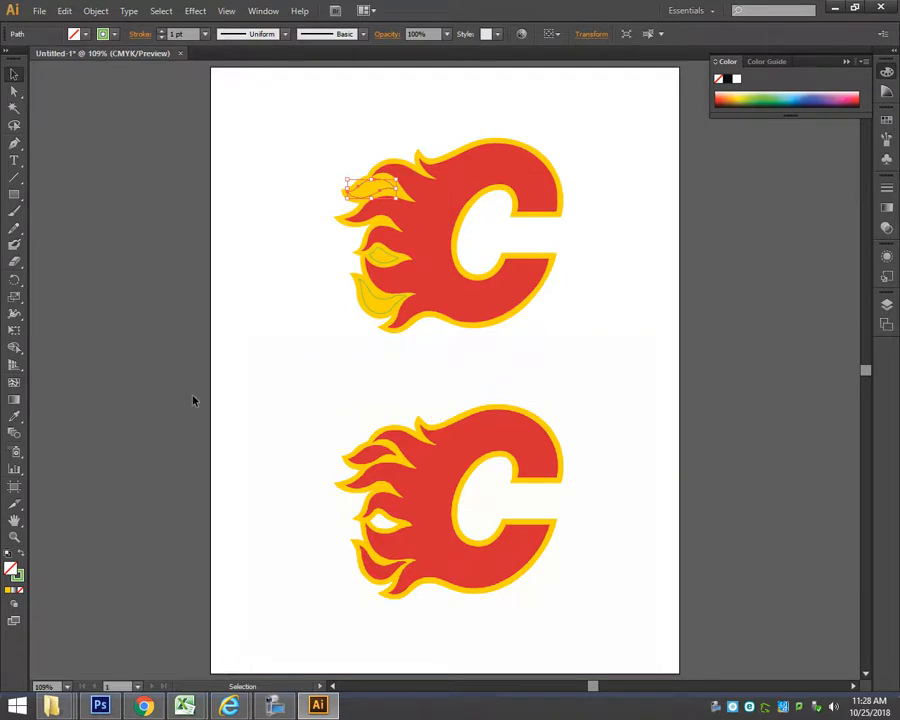
click(14, 415)
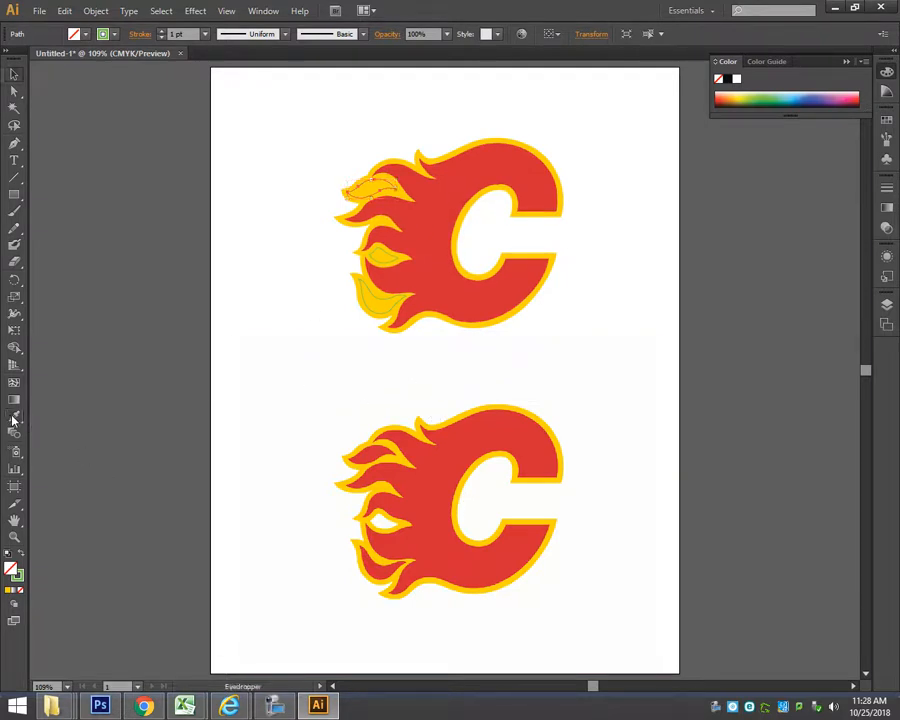
click(412, 196)
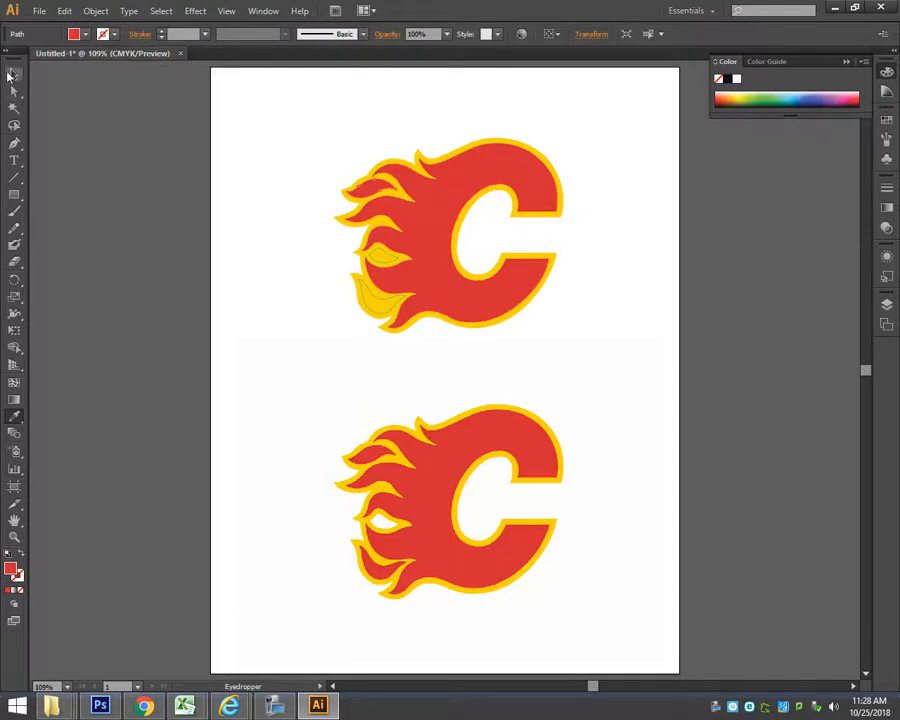
Apply the red C's appearance to the unfilled lower flame path with the Eyedropper, and deselect it.
click(14, 73)
click(389, 318)
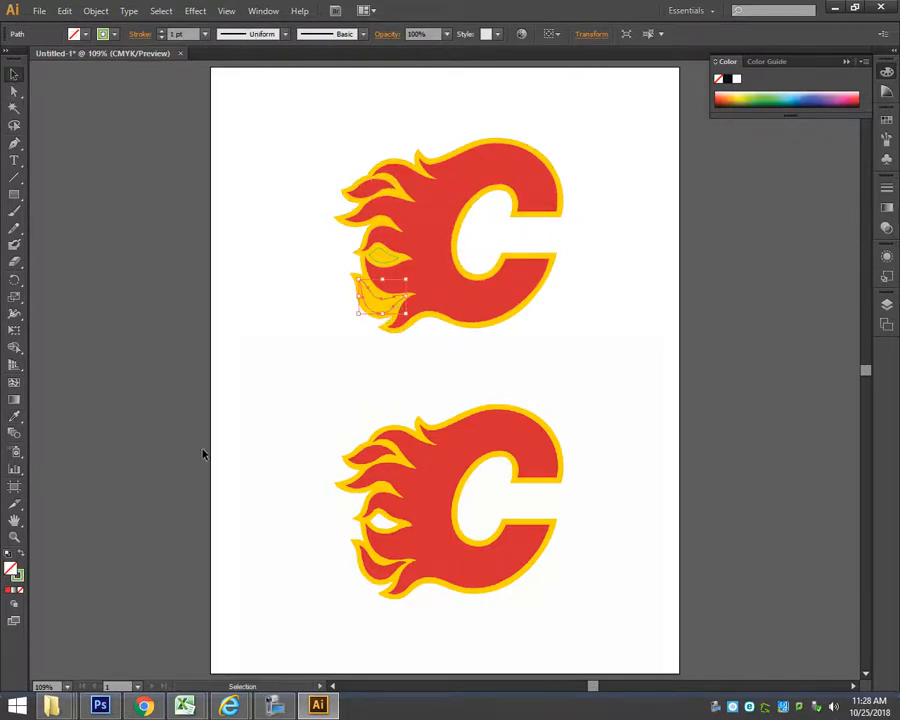
click(14, 416)
click(430, 252)
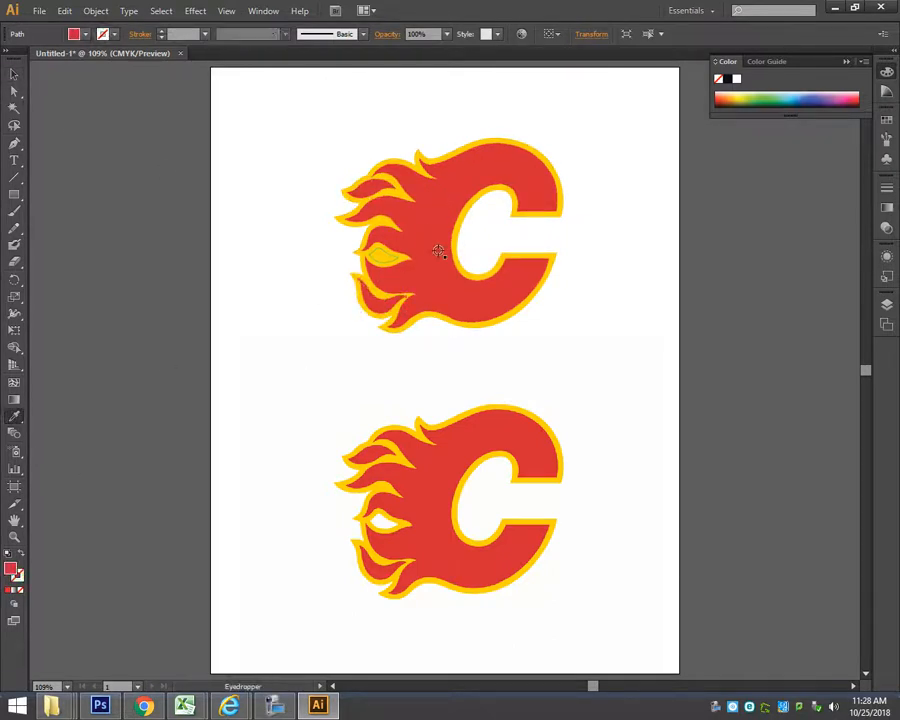
click(14, 73)
click(241, 135)
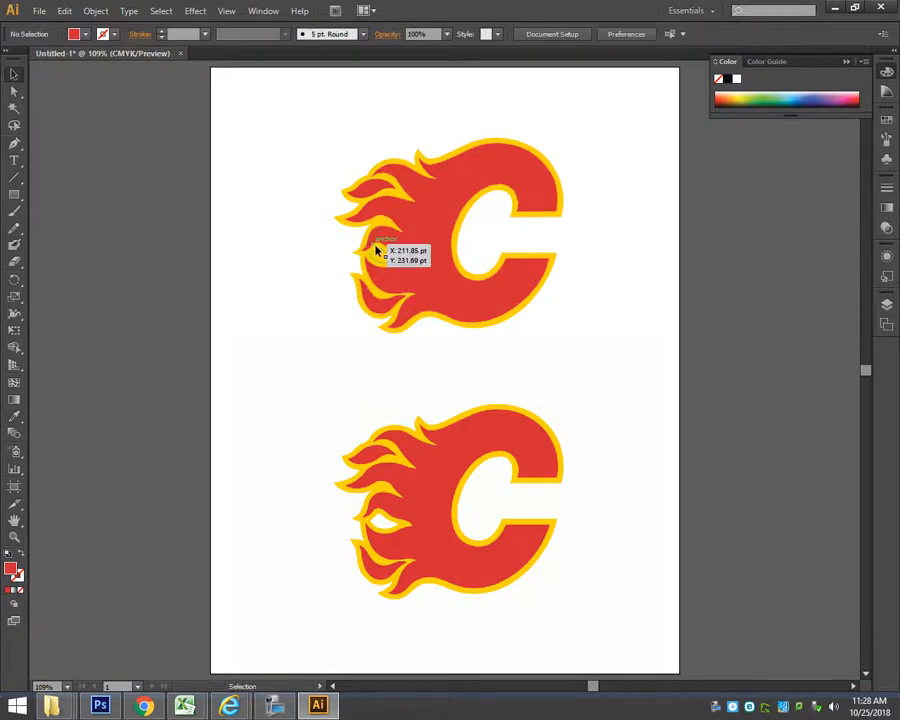
Fill the small flame-shaped hole path with white and deselect it.
click(376, 258)
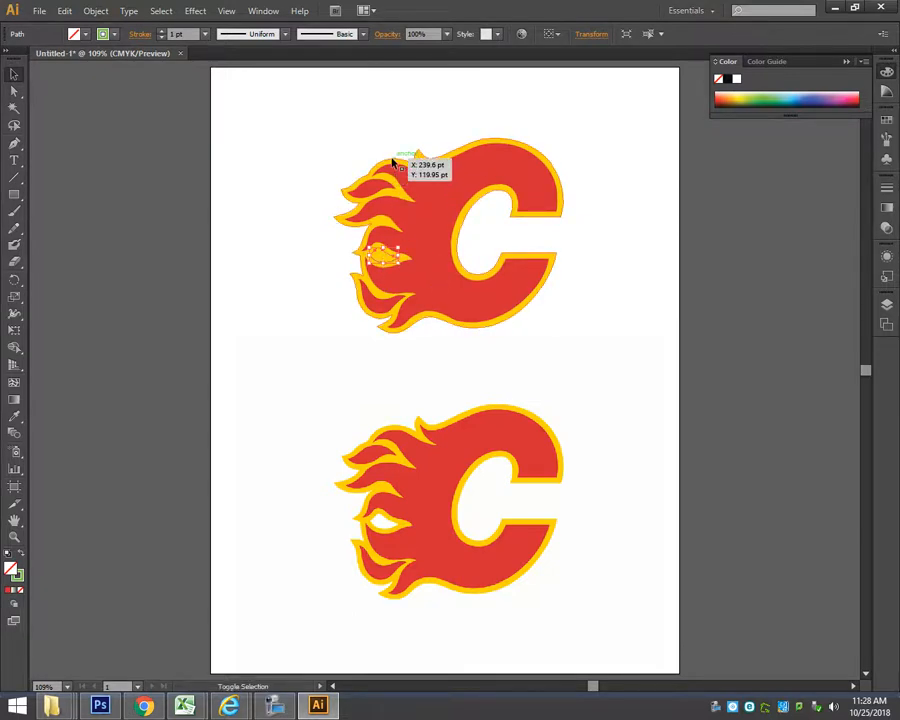
click(737, 79)
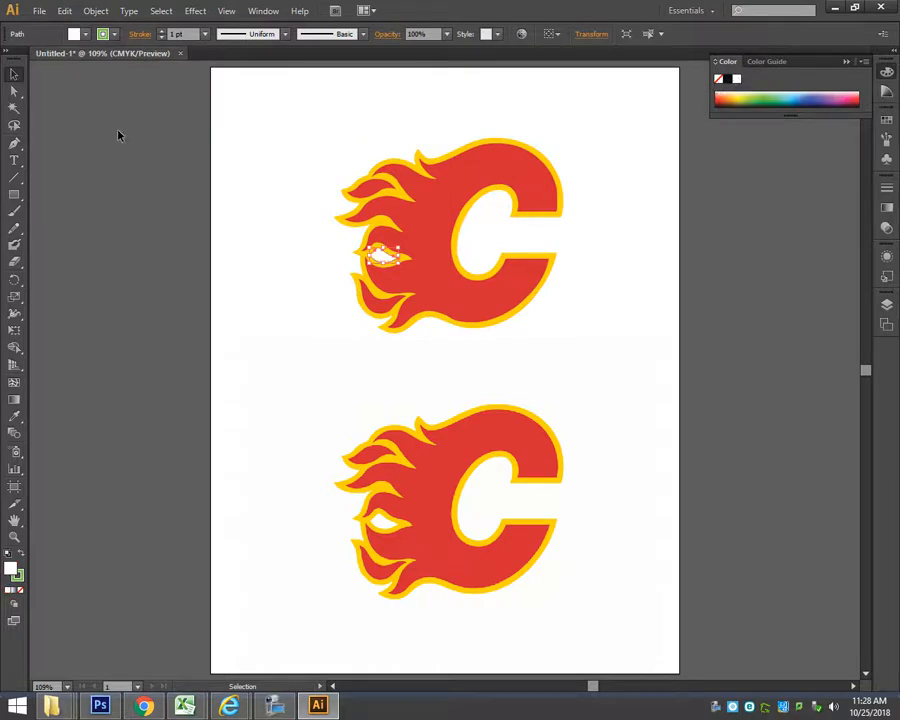
click(322, 150)
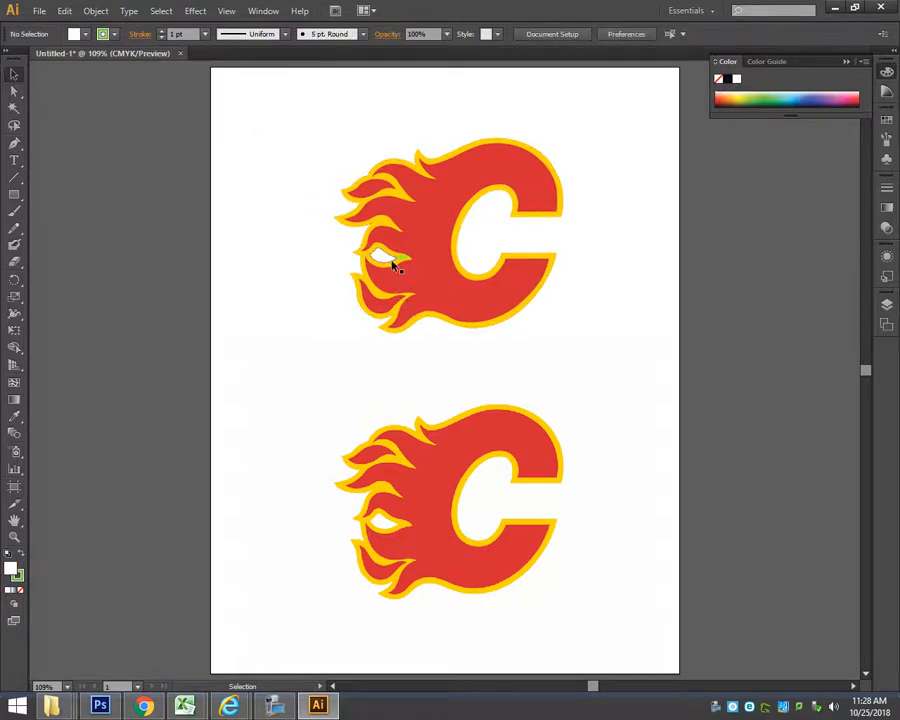
Remove the green stroke from the small white flame-shaped hole path, keeping its white fill, and deselect it.
key(ctrl+space)
drag(335, 230, 468, 312)
click(397, 303)
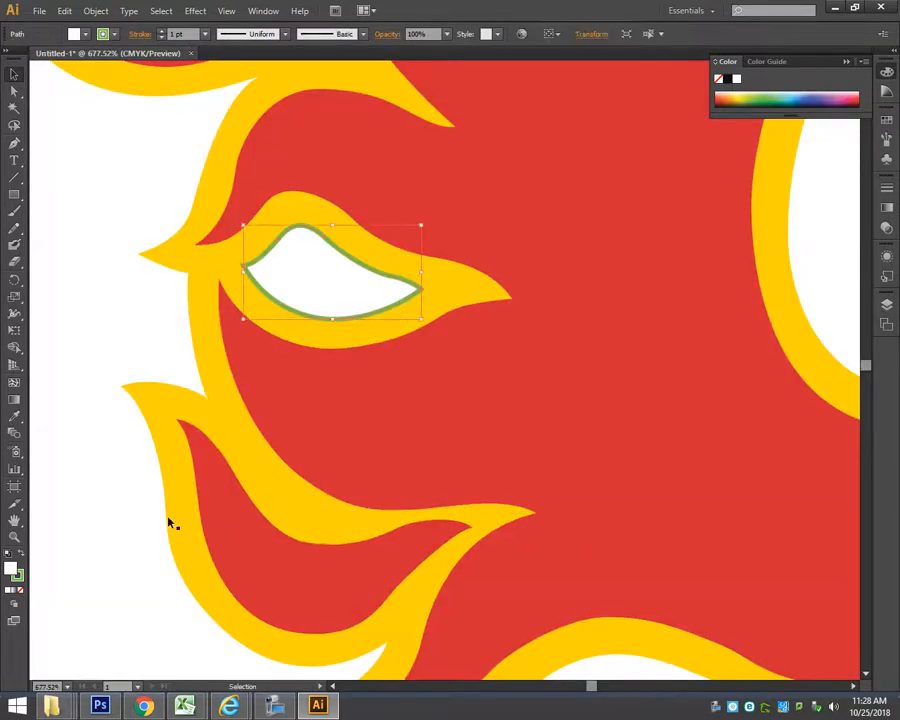
click(18, 589)
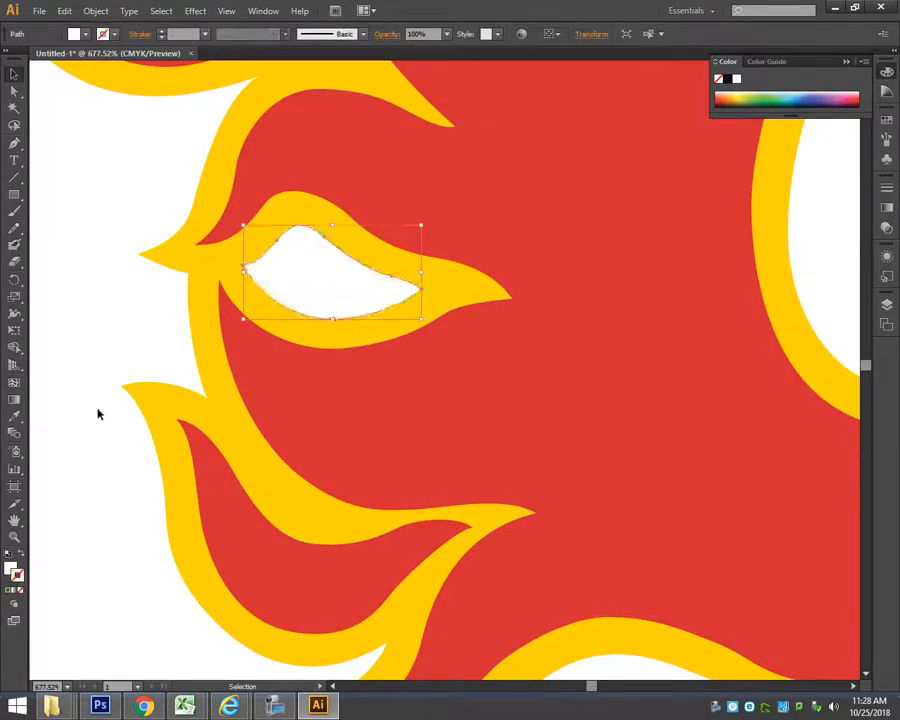
click(150, 330)
Examine the flame edges up close in both the traced vector logo and the reference image to compare their sharpness.
drag(317, 381, 316, 380)
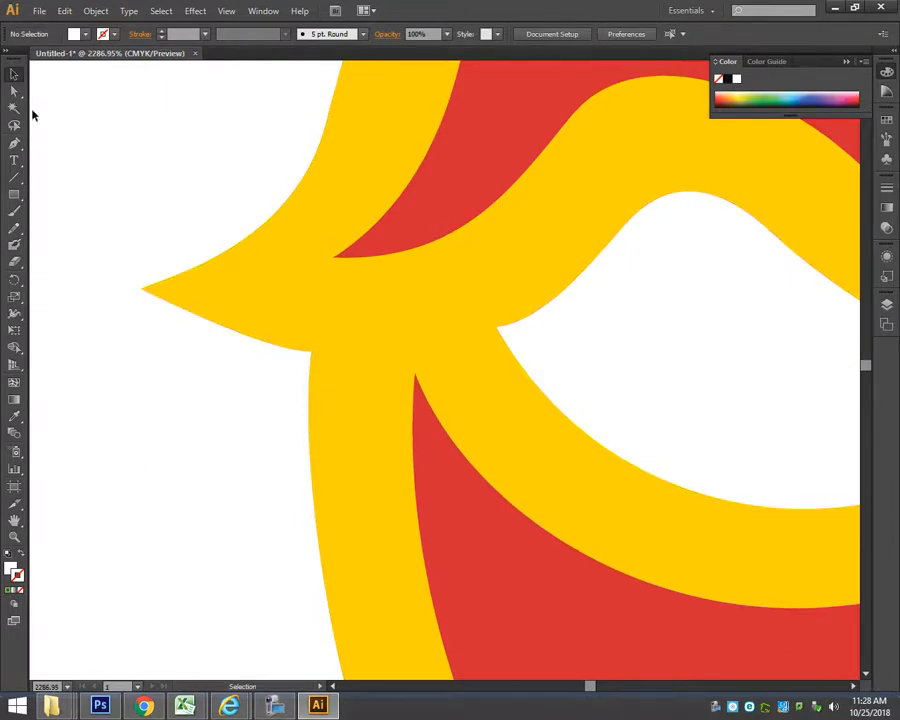
key(ctrl+0)
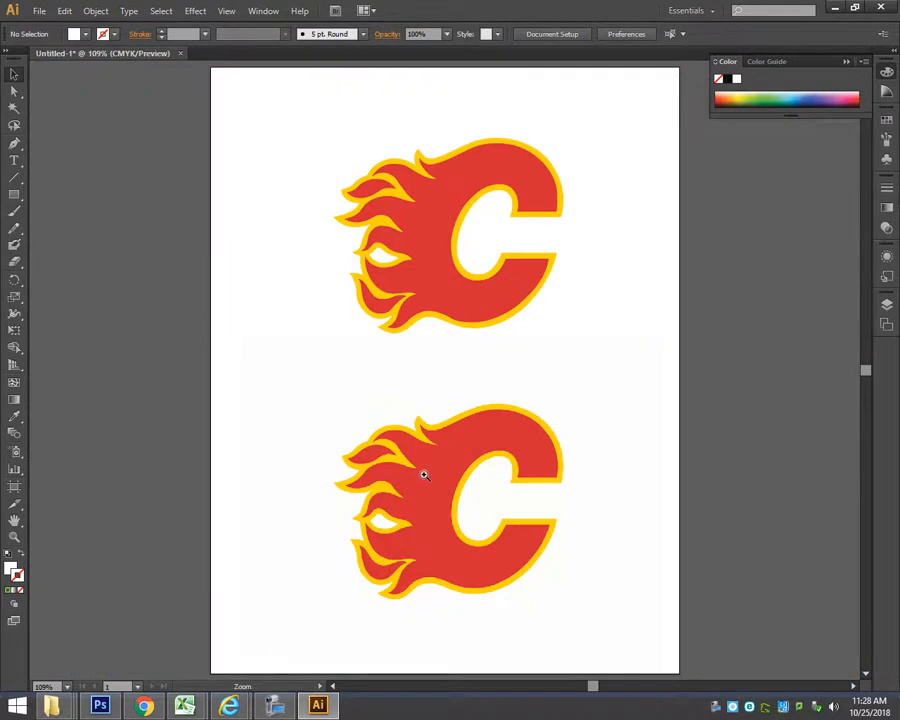
drag(353, 457, 402, 494)
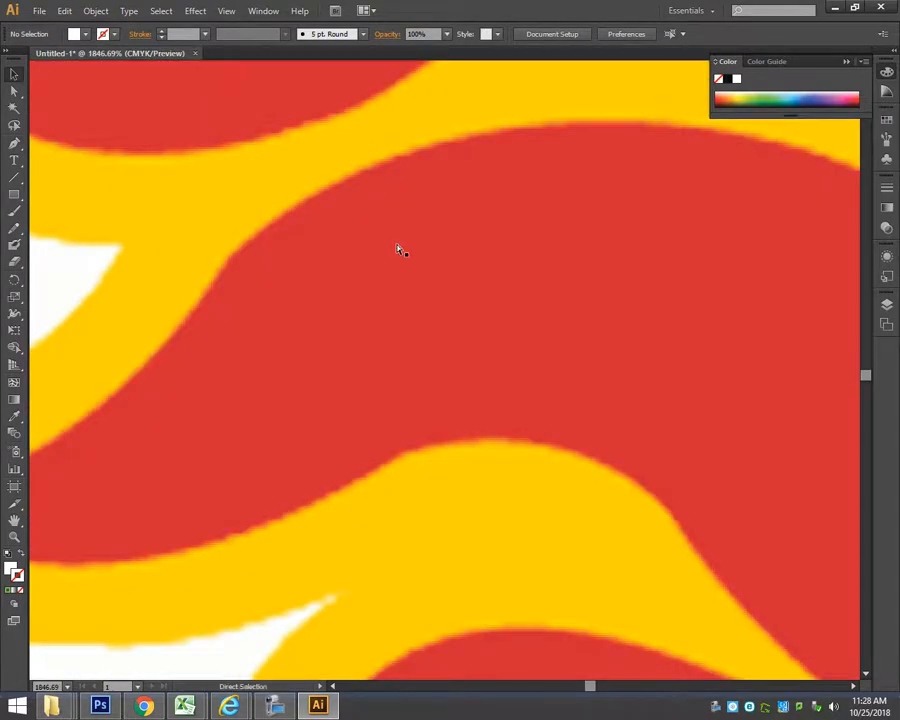
key(ctrl+0)
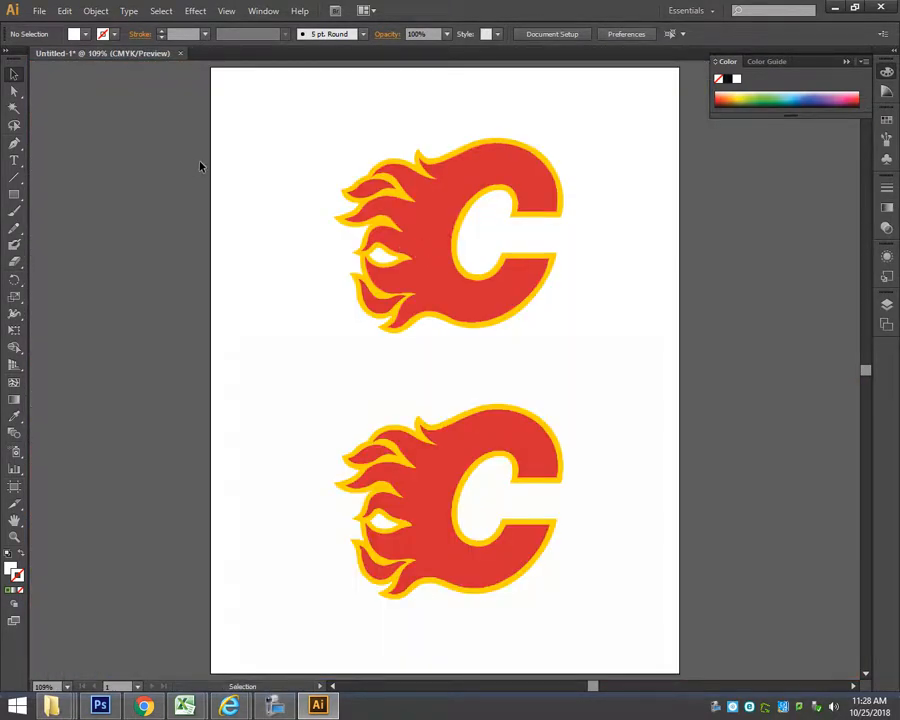